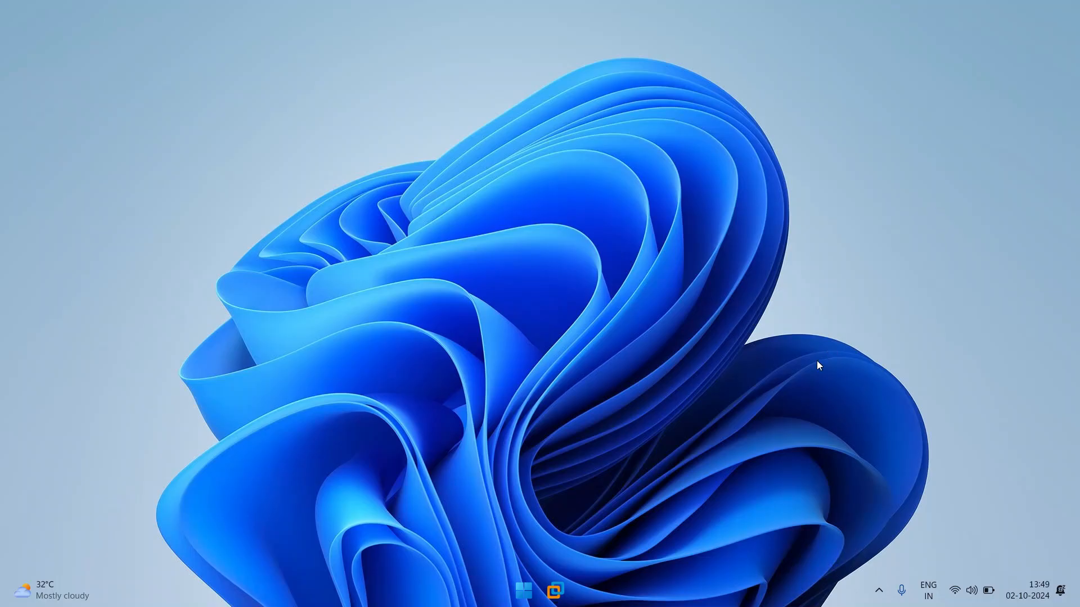
# - Switch to the ABCtechsolutions.com virtual machine and start a command prompt there, moved toward the middle of the desktop
pyautogui.click(557, 588)
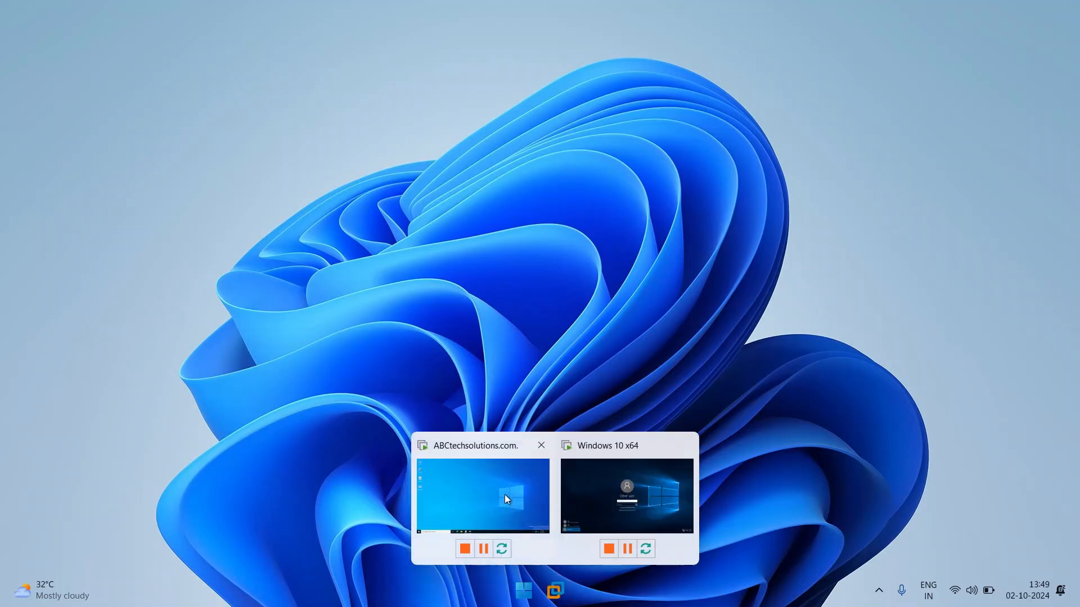
pyautogui.click(501, 486)
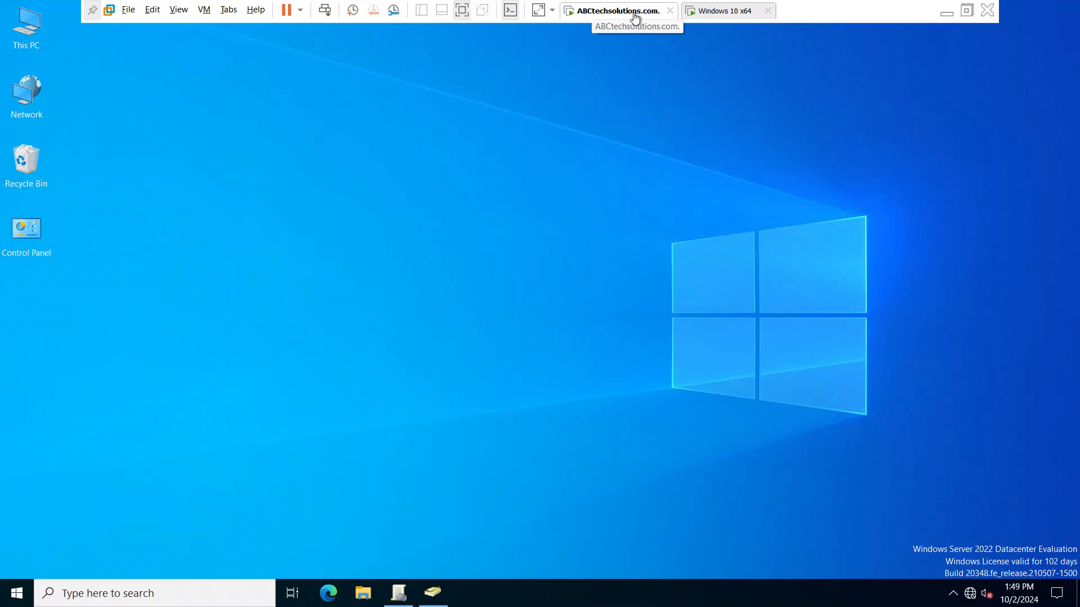
pyautogui.click(366, 227)
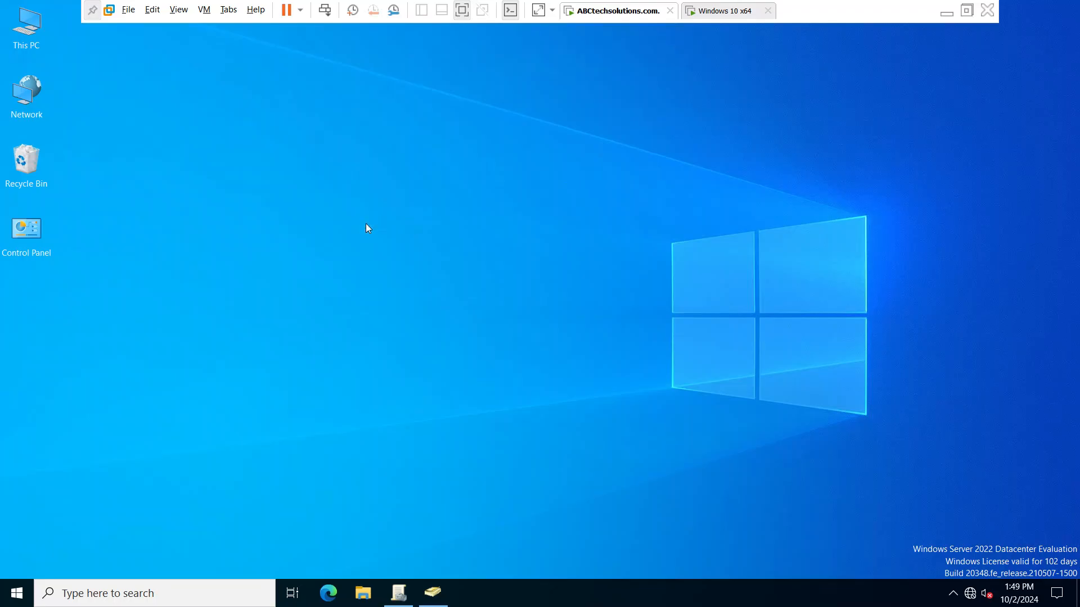
pyautogui.press('super+r')
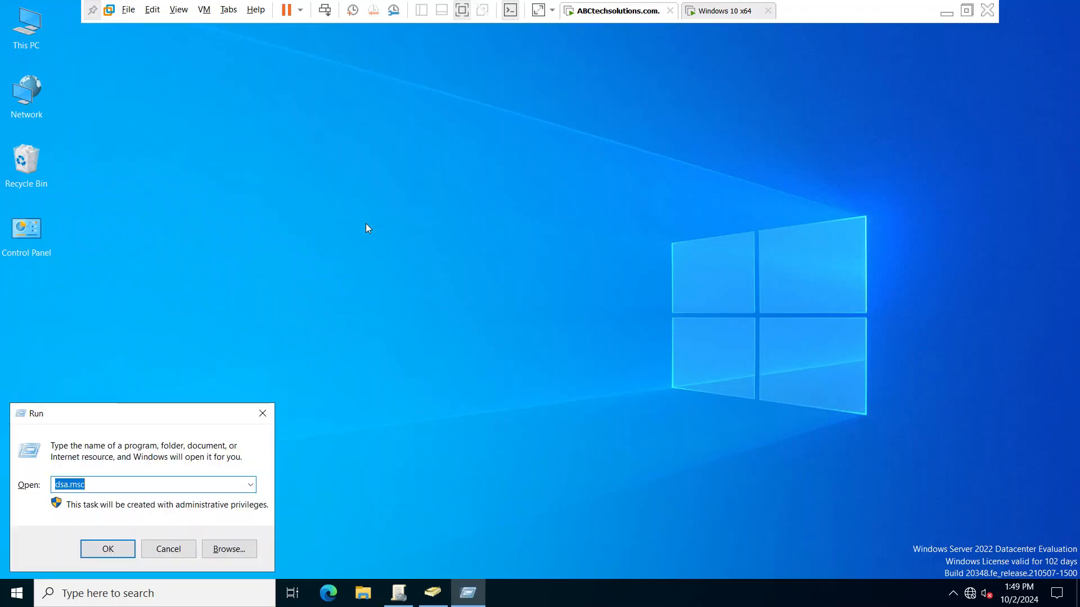
pyautogui.write('cmd')
pyautogui.press('Return')
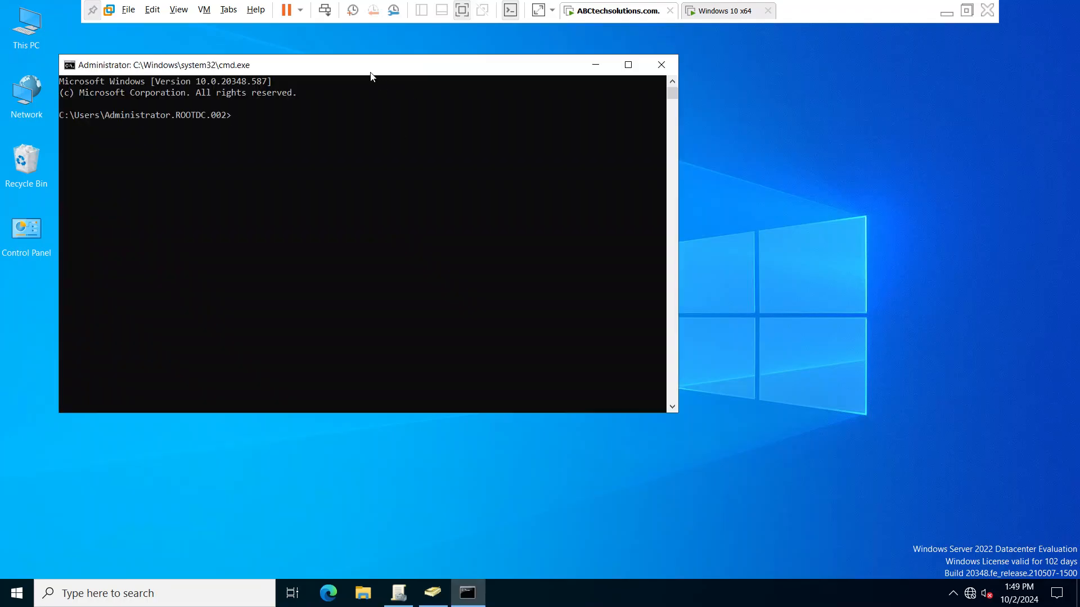
pyautogui.moveTo(369, 68); pyautogui.dragTo(563, 100)
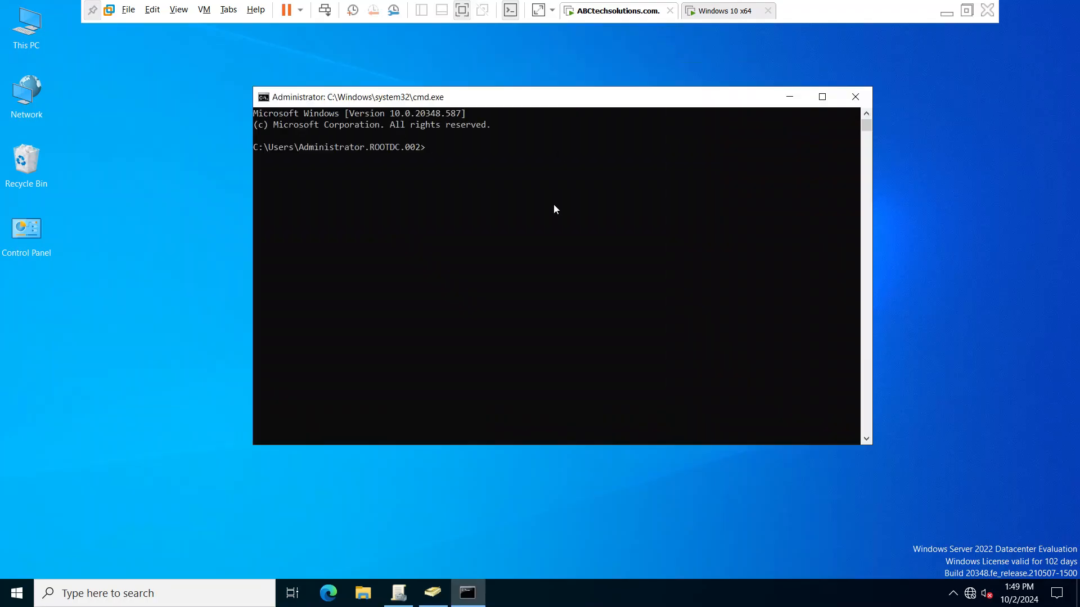
# - Run nslookup to check the default DNS server's name and address, and exit the nslookup prompt
pyautogui.write('nslookup')
pyautogui.press('Return')
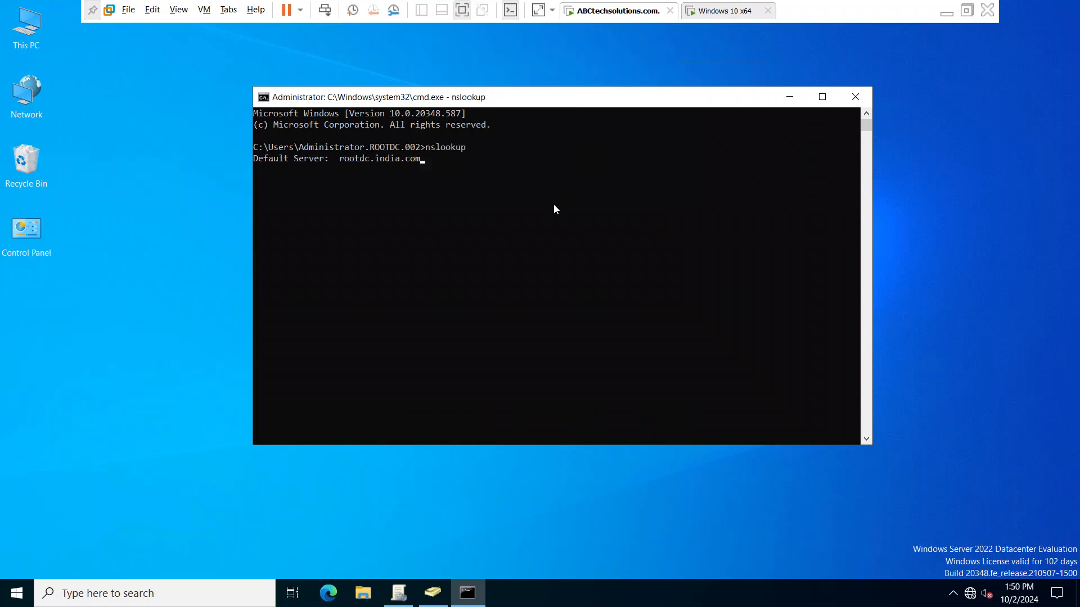
pyautogui.moveTo(339, 158); pyautogui.dragTo(365, 159)
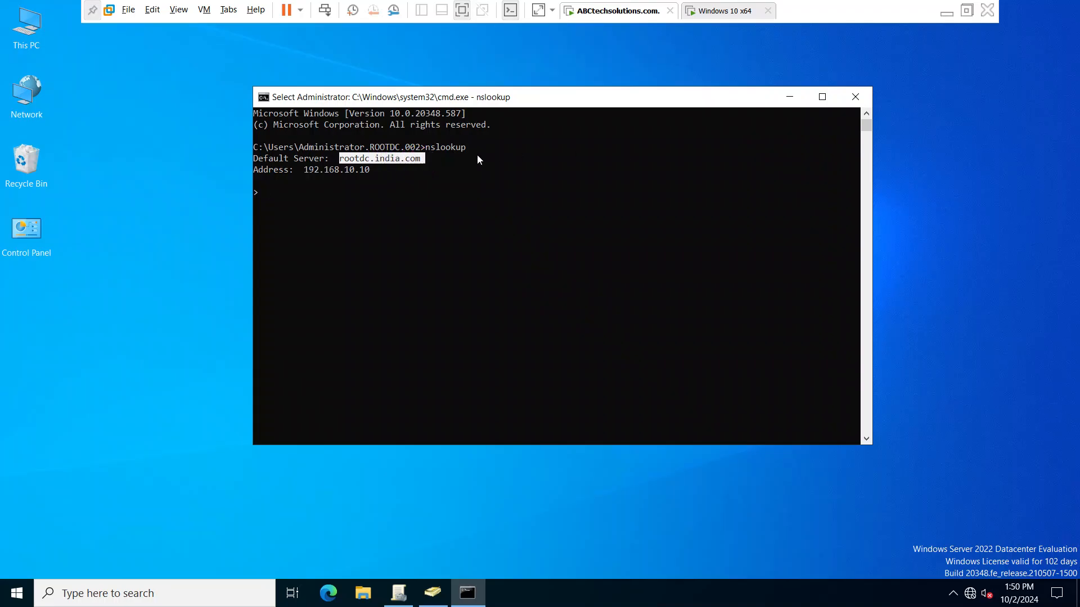
pyautogui.rightClick(319, 170)
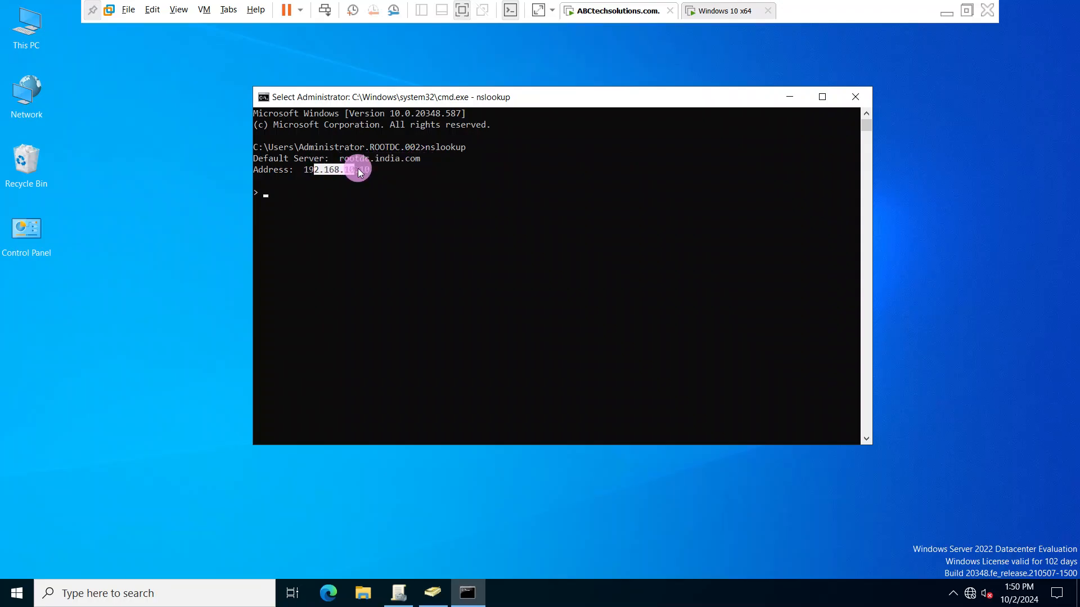
pyautogui.moveTo(376, 167); pyautogui.dragTo(378, 192)
pyautogui.click(378, 192)
pyautogui.press('Escape')
pyautogui.write('exit')
pyautogui.press('Return')
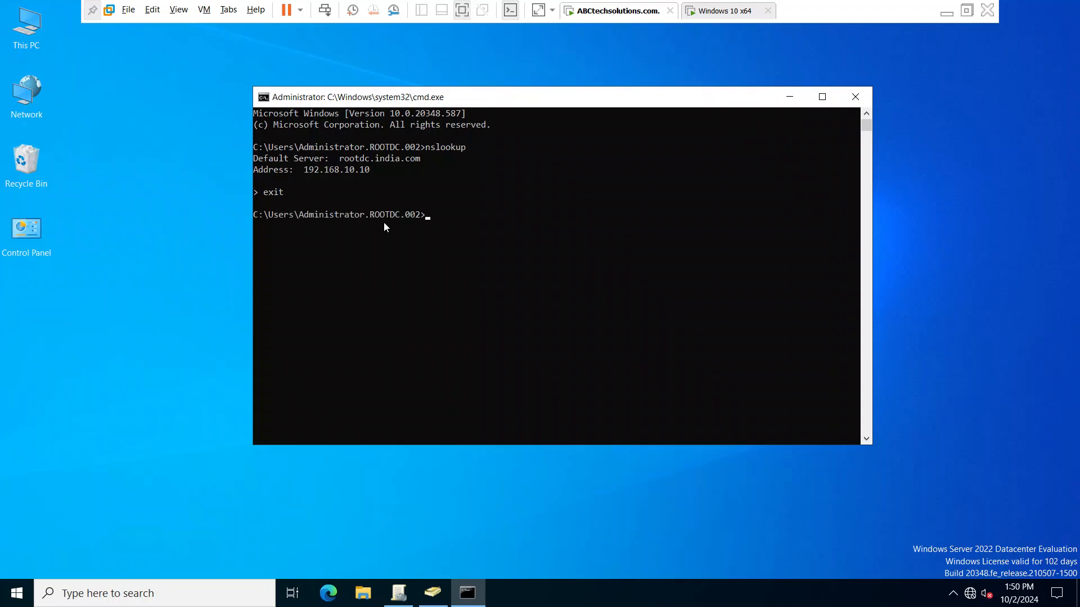
# - Flush the DNS resolver cache with ipconfig /flushdns and close the command prompt
pyautogui.write('ipconfig /flushdns')
pyautogui.press('Return')
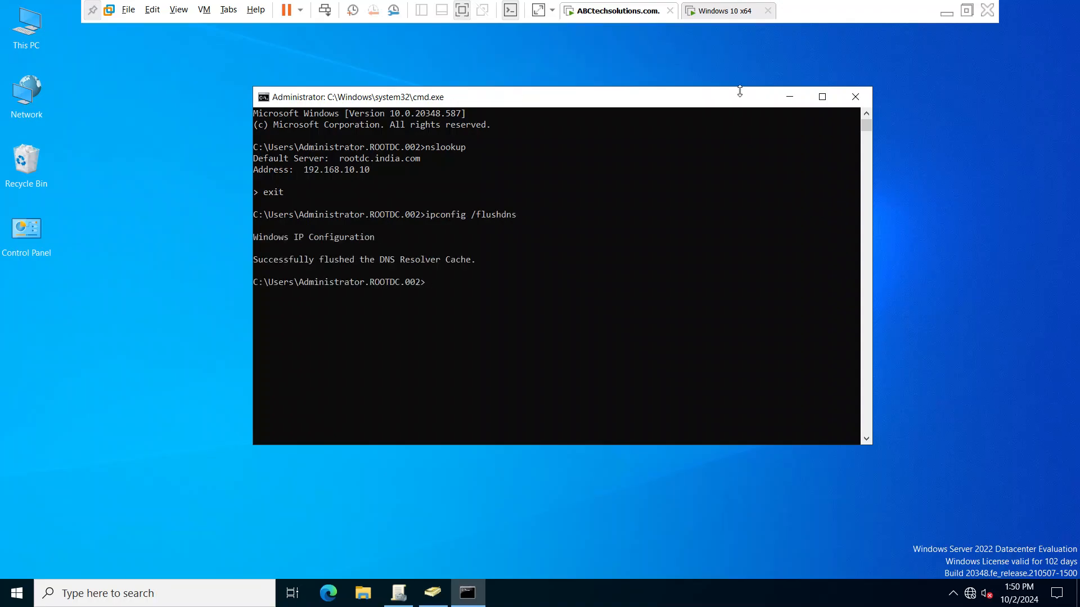
pyautogui.click(864, 92)
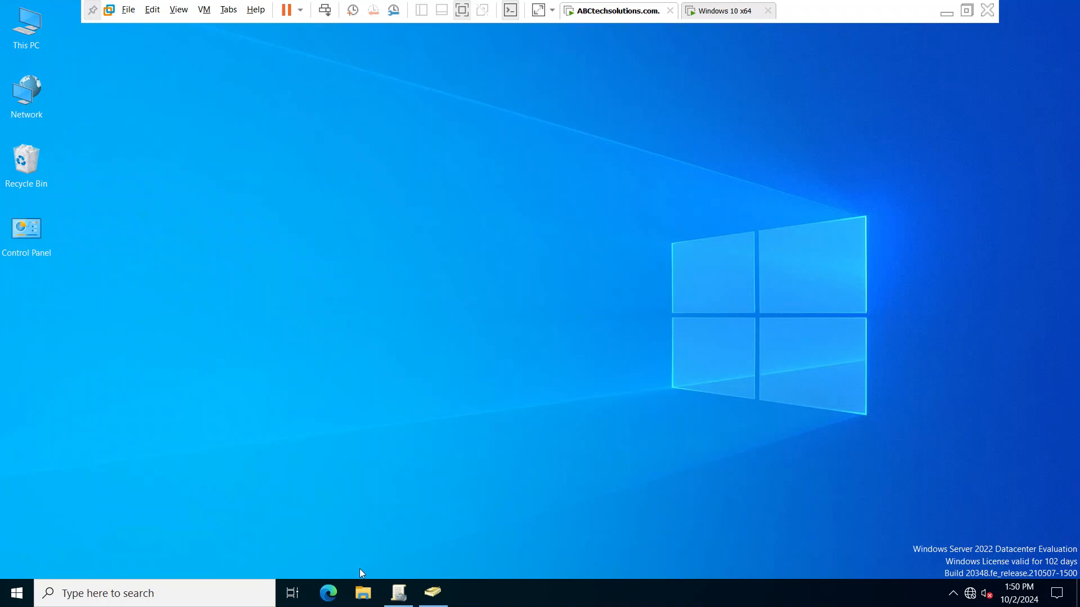
# - Launch Server Manager on the domain controller
pyautogui.click(4, 601)
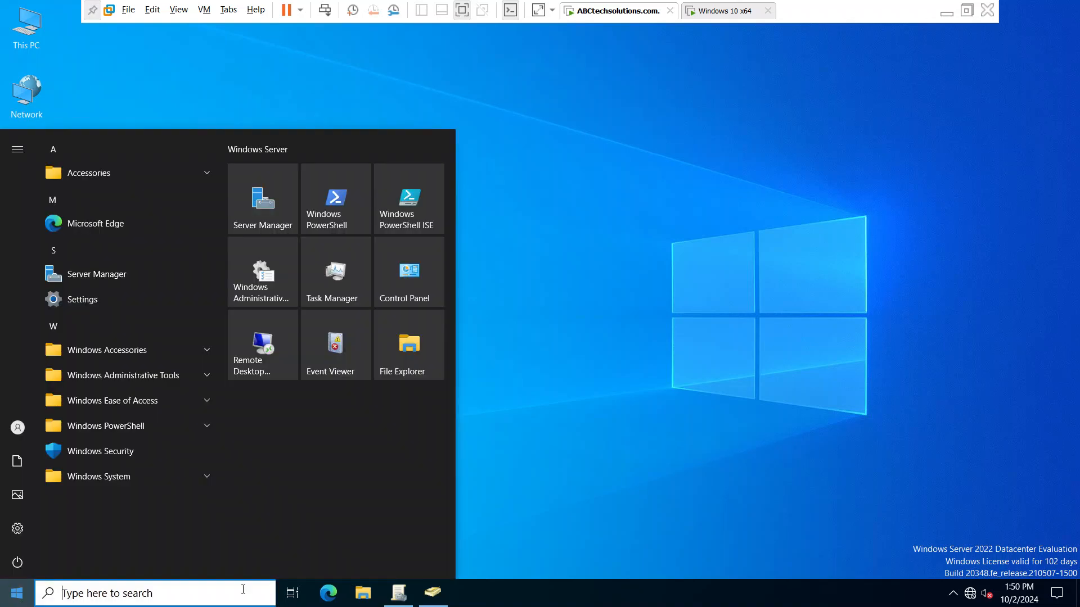
pyautogui.moveTo(396, 602)
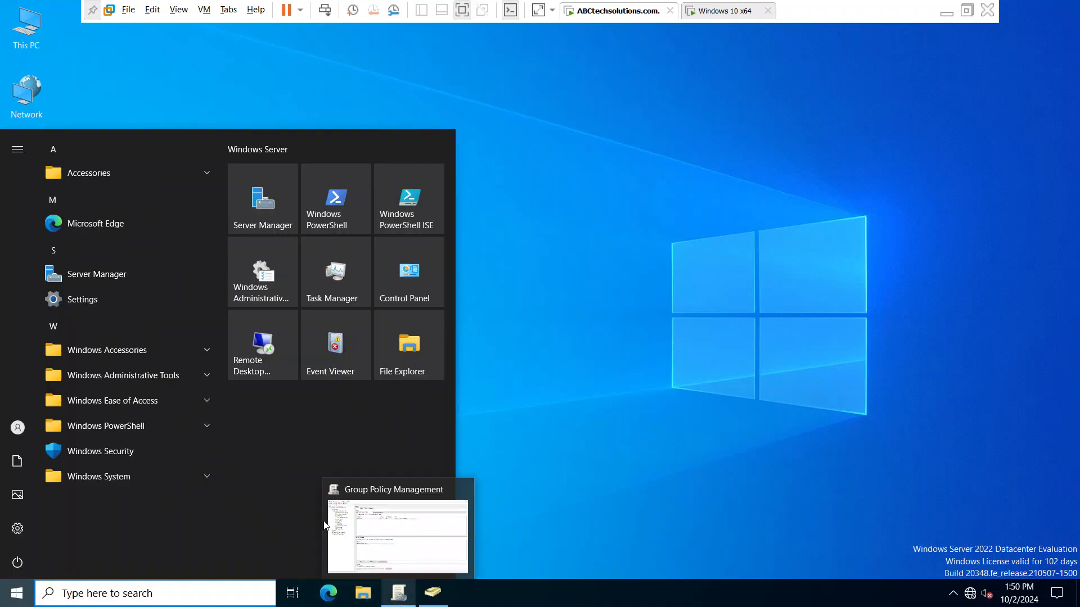
pyautogui.click(93, 280)
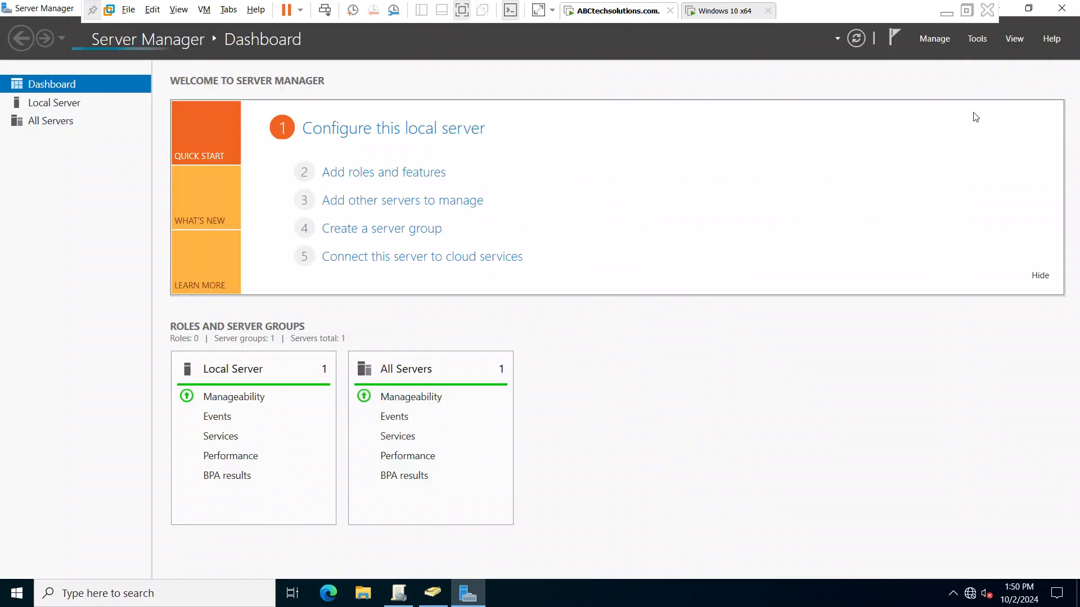
# - View the ABCtechsolutions.com domain's containers in Active Directory Users and Computers, and close the console
pyautogui.click(976, 40)
pyautogui.click(926, 118)
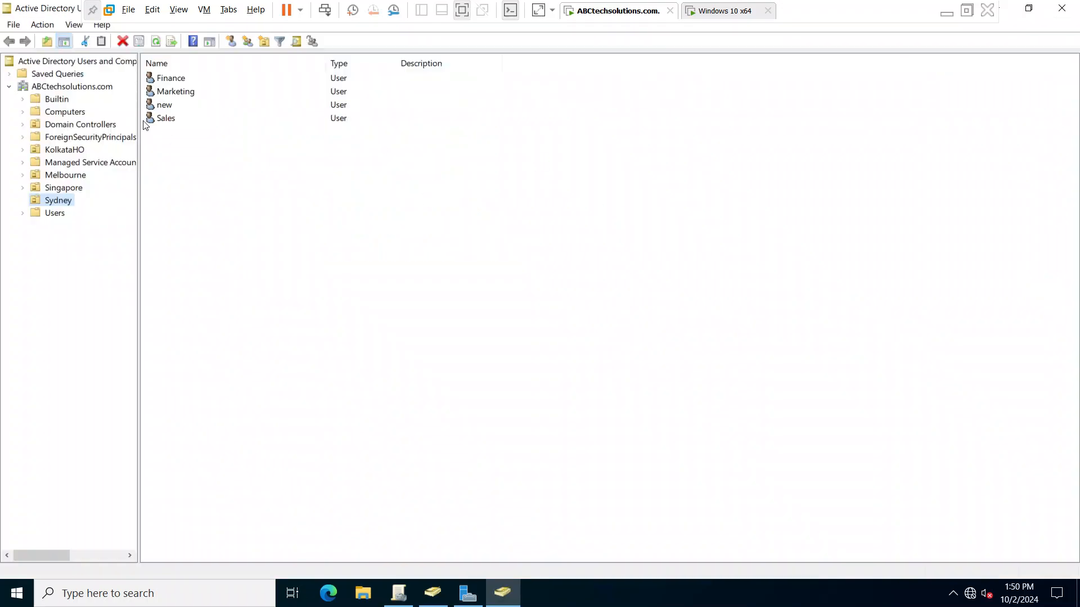
pyautogui.click(63, 87)
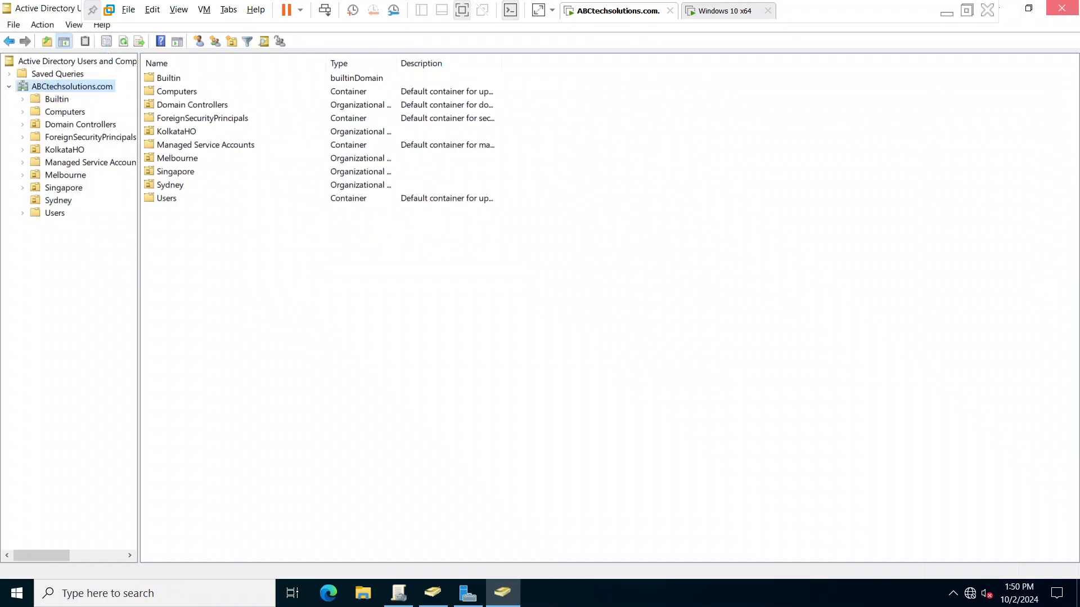
pyautogui.click(1062, 7)
# - Open DNS Manager from Server Manager and expand the Forward Lookup Zones of ROOTDC
pyautogui.click(977, 45)
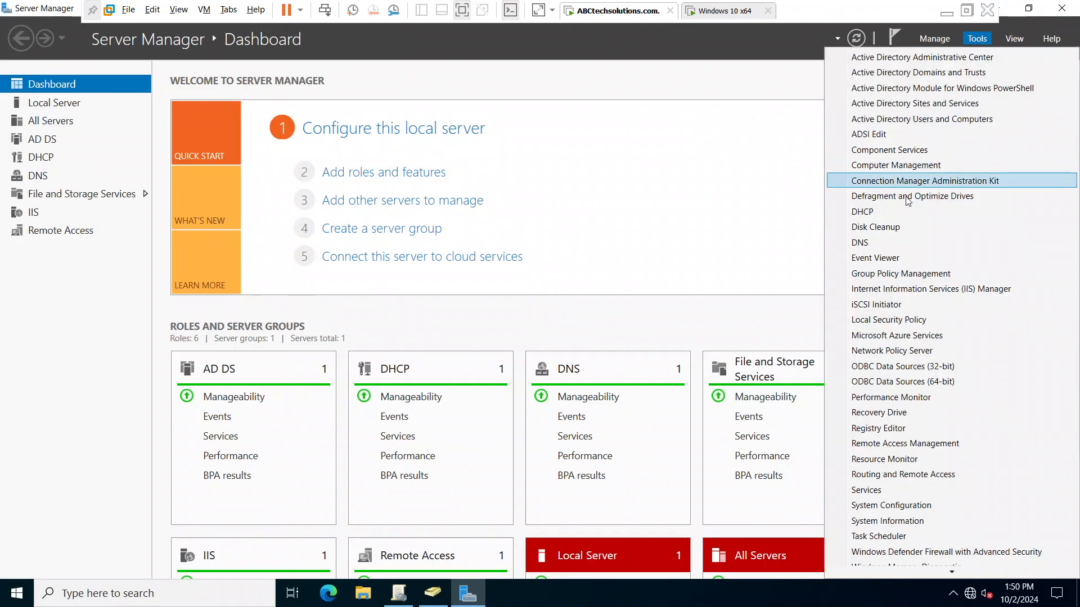
pyautogui.click(892, 236)
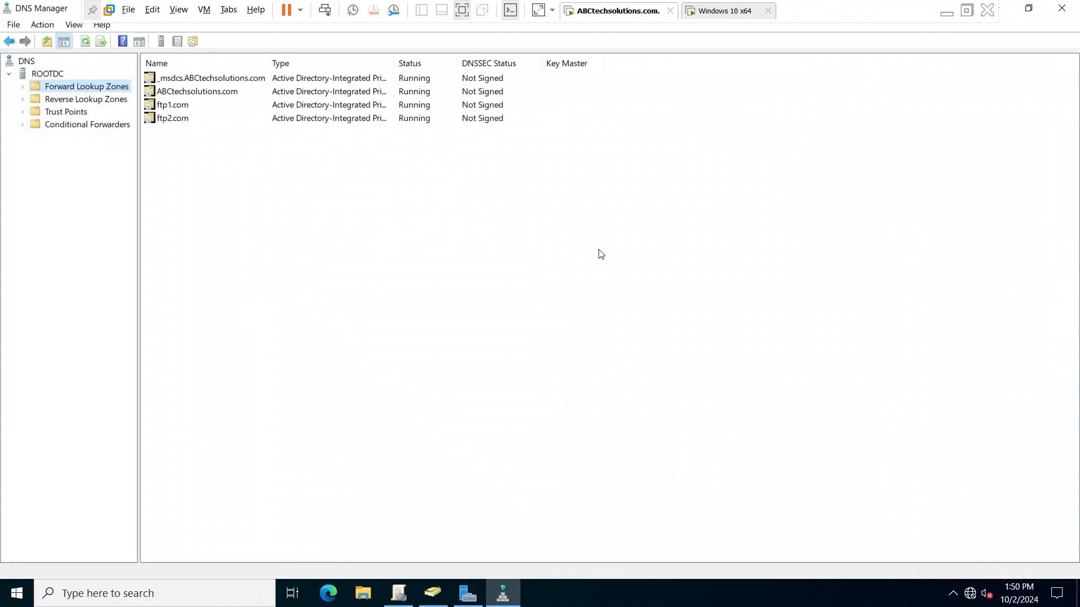
pyautogui.click(23, 87)
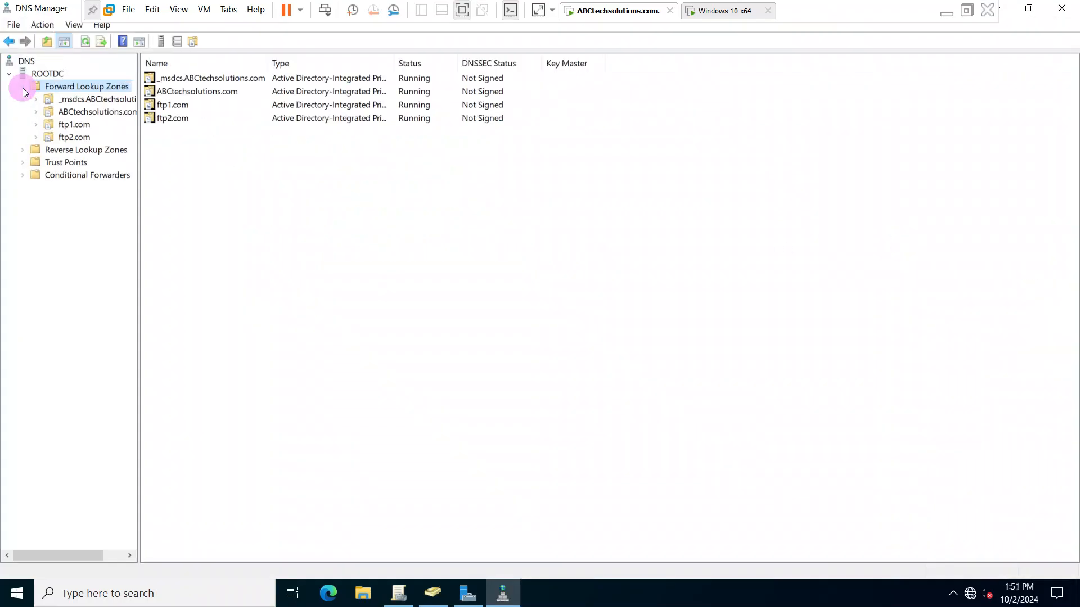
# - Delete the ftp1.com and ftp2.com forward lookup zones from both the DNS server and Active Directory
pyautogui.rightClick(65, 124)
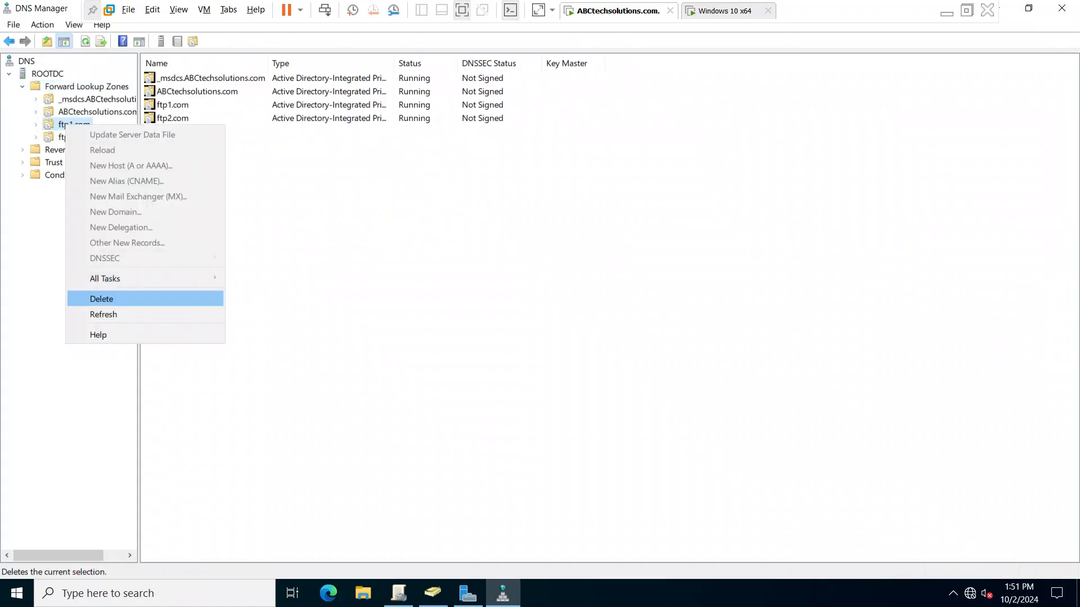
pyautogui.click(111, 298)
pyautogui.click(584, 397)
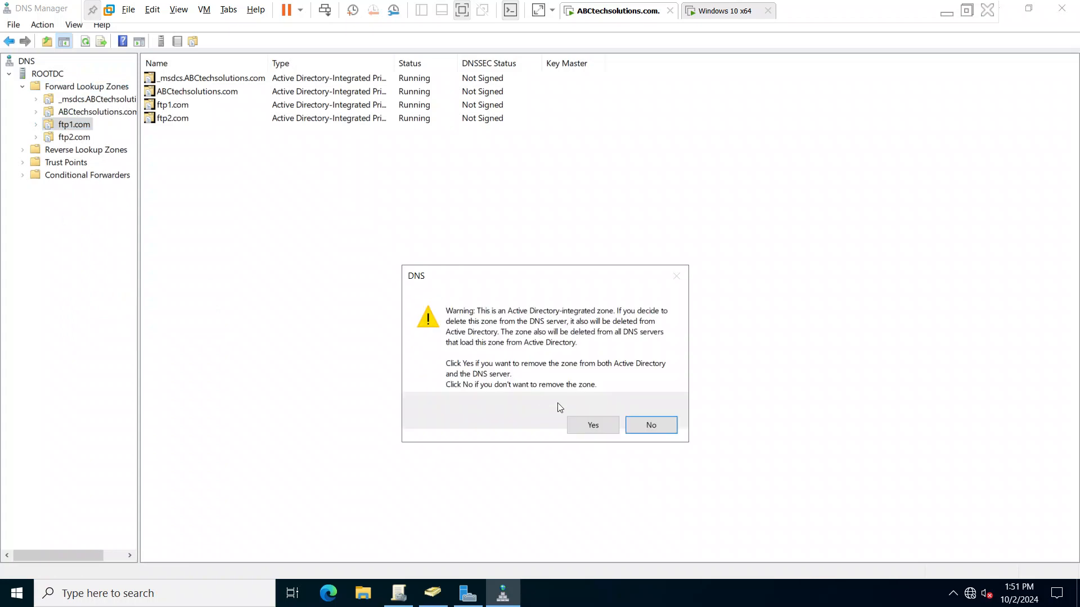
pyautogui.click(575, 421)
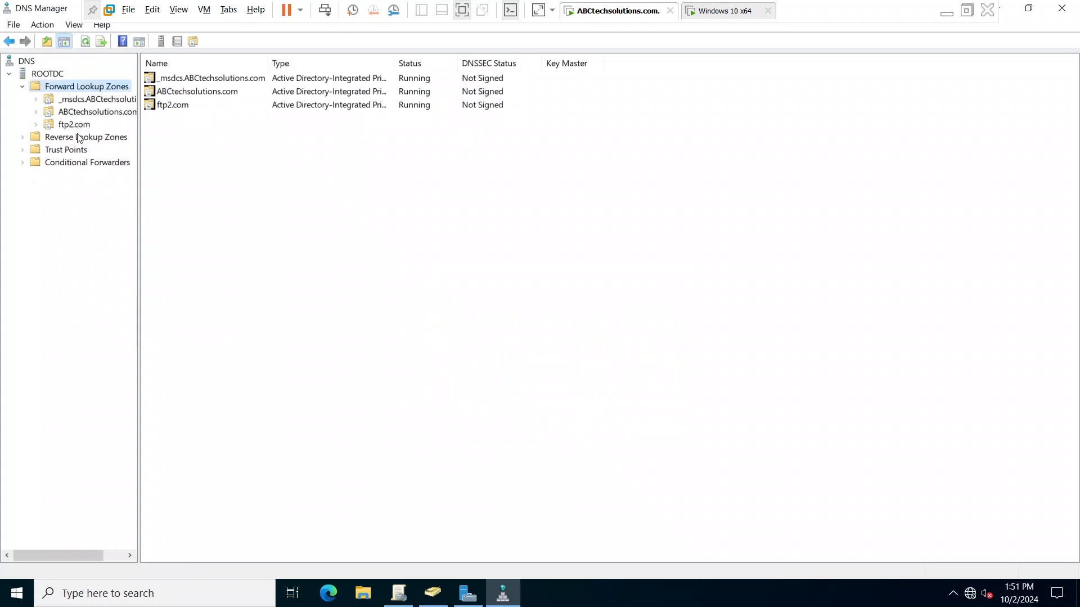
pyautogui.rightClick(78, 125)
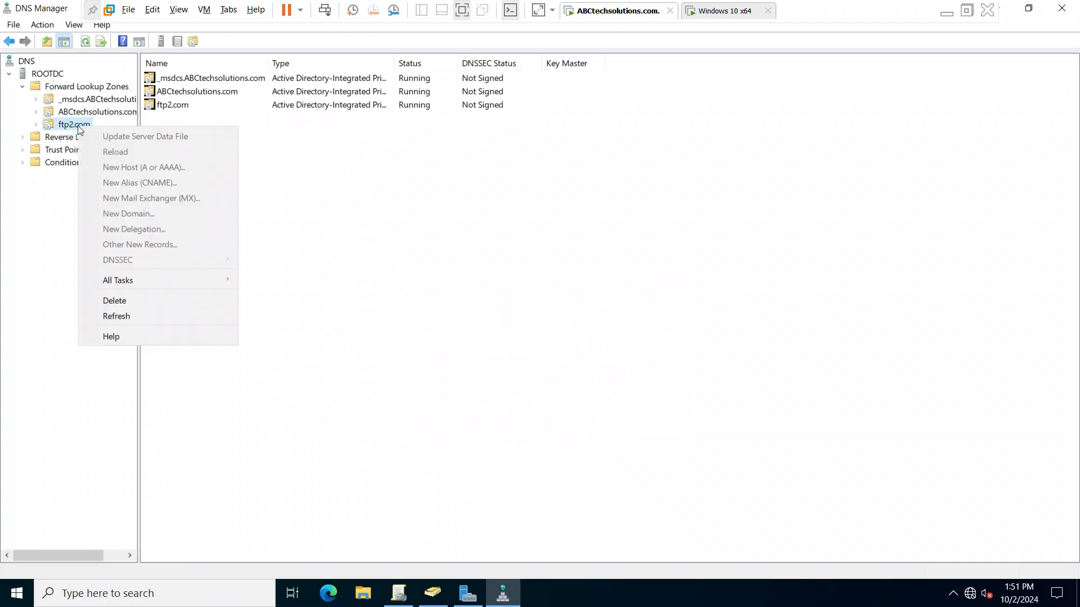
pyautogui.click(115, 300)
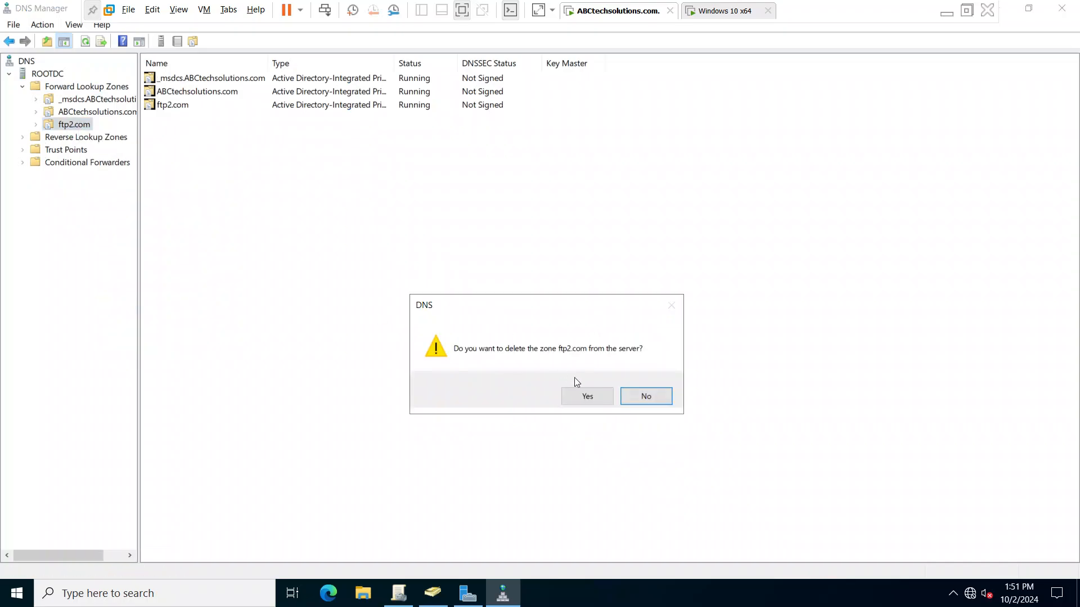
pyautogui.click(585, 395)
pyautogui.click(582, 422)
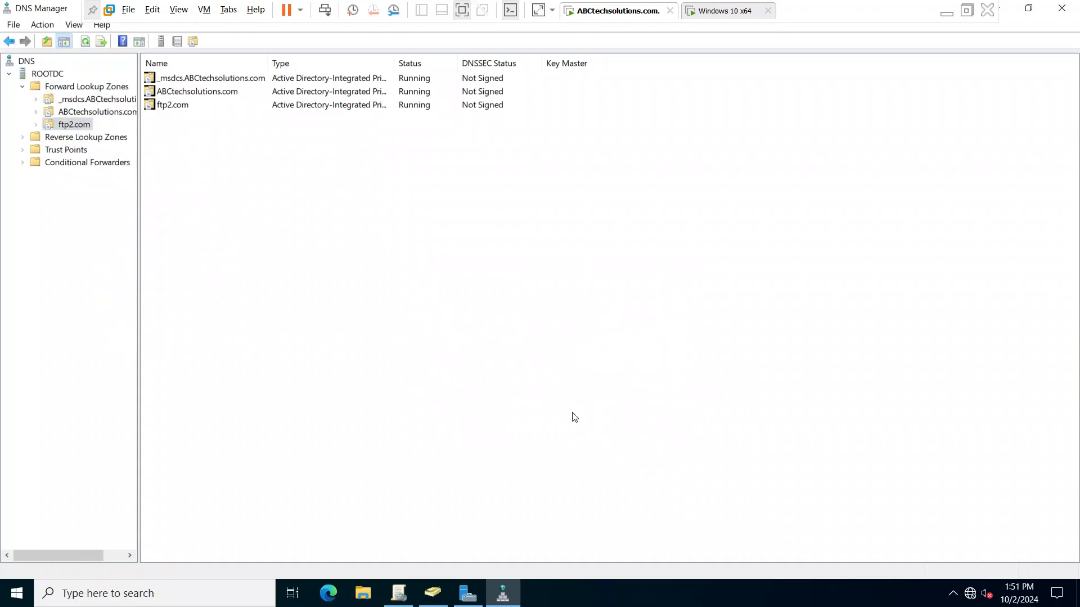
# - Review the Host (A) records and the www alias target in the ABCtechsolutions.com forward lookup zone
pyautogui.click(36, 113)
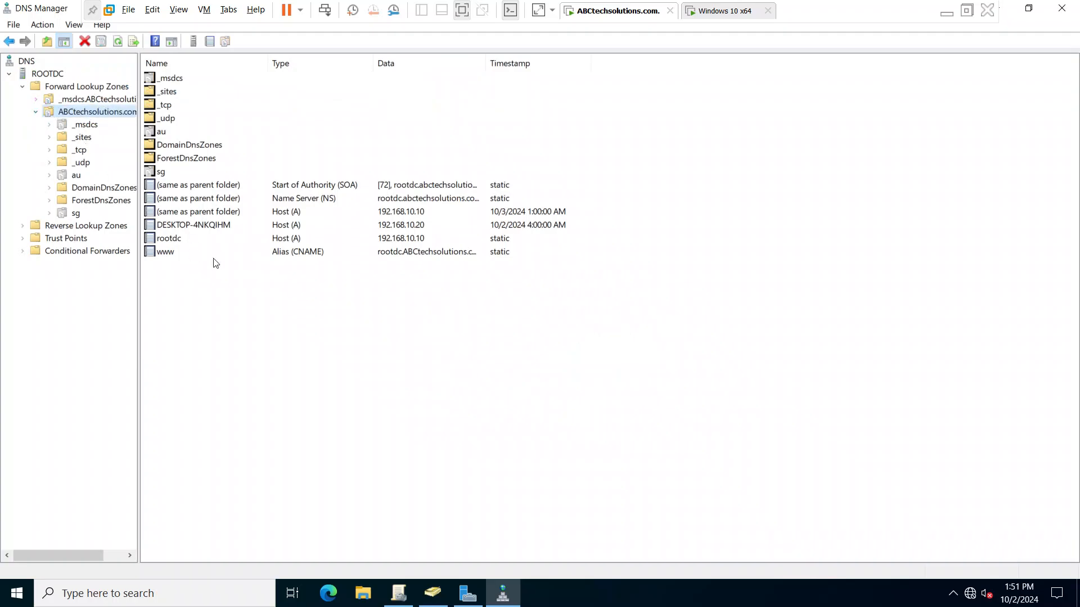
pyautogui.click(389, 211)
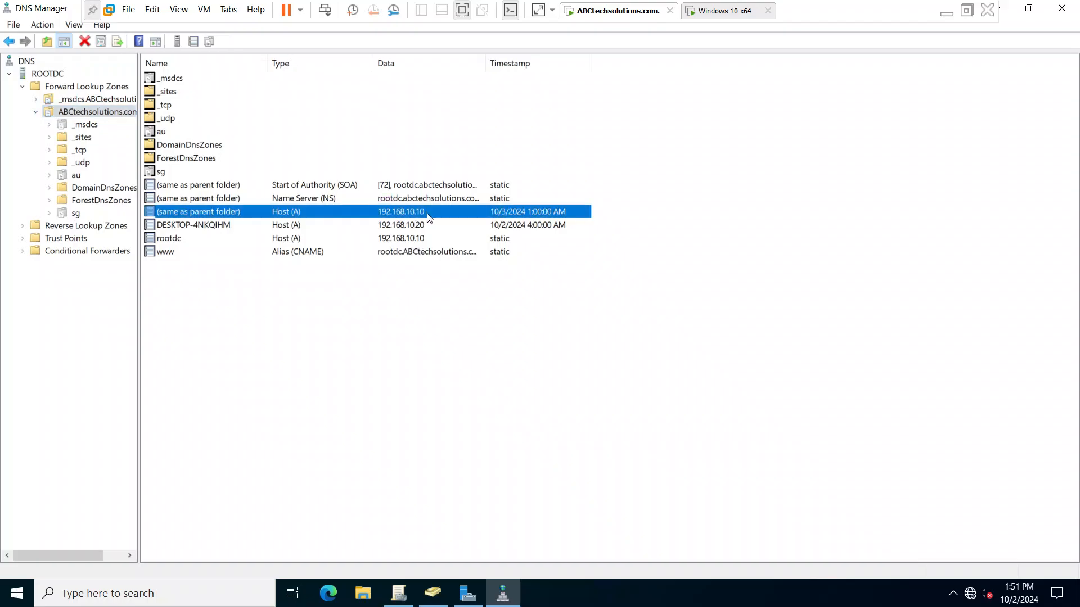
pyautogui.click(403, 238)
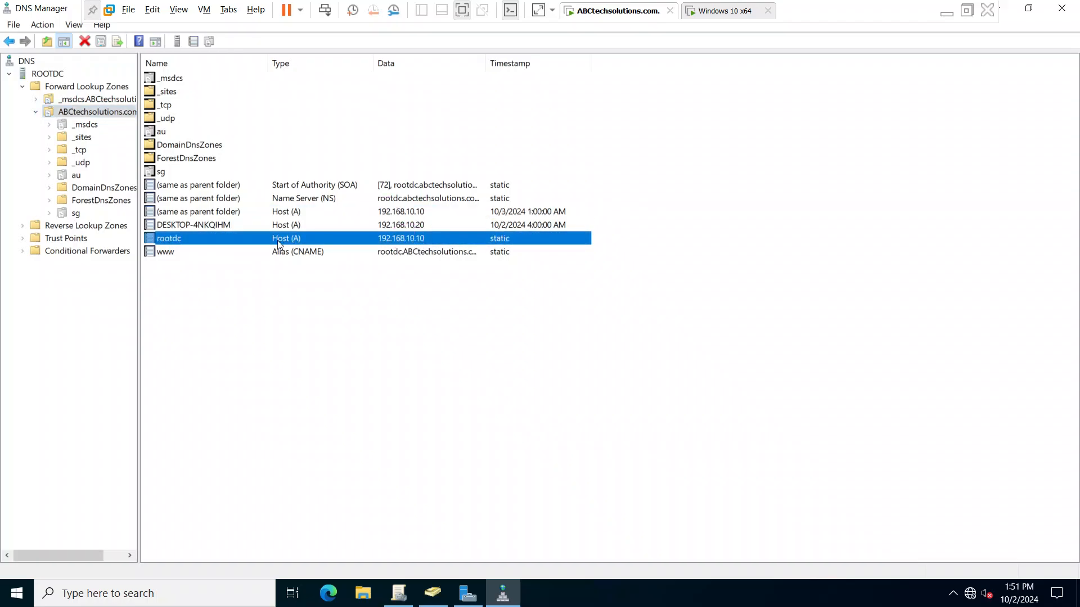
pyautogui.click(377, 260)
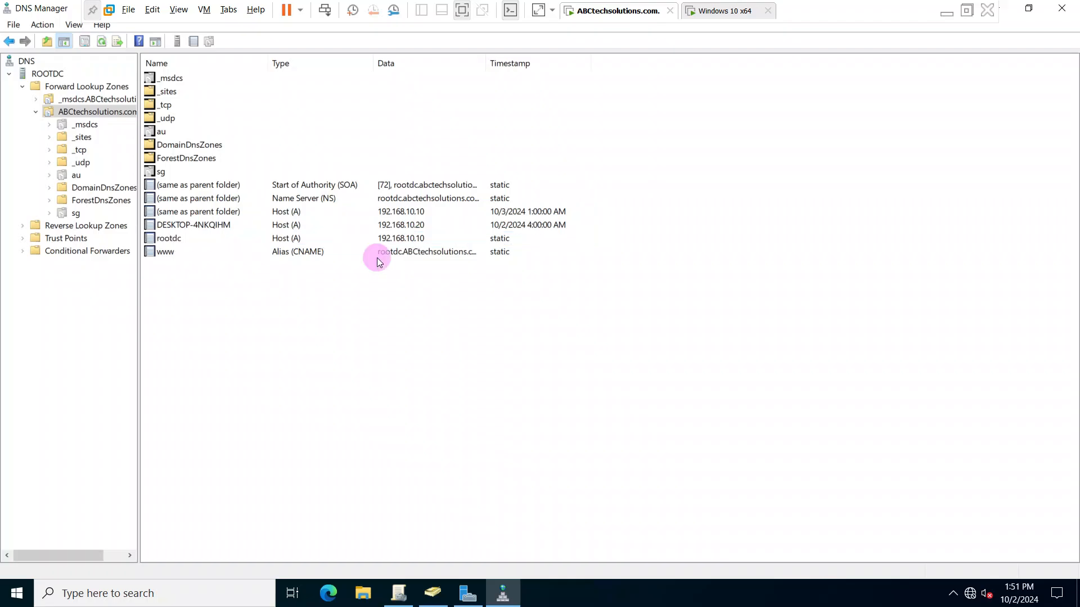
pyautogui.click(404, 255)
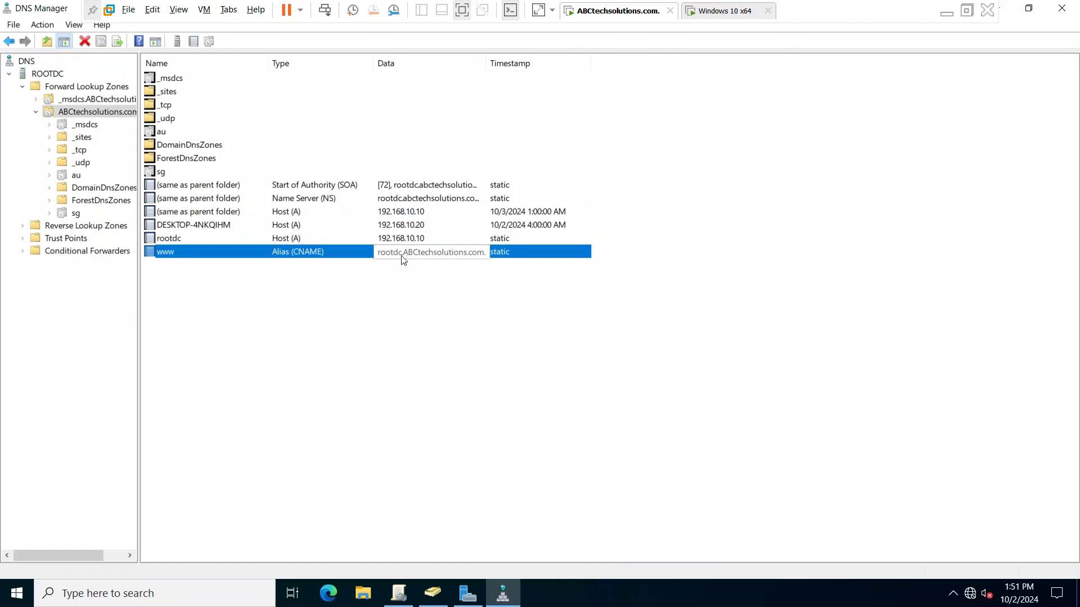
pyautogui.click(35, 114)
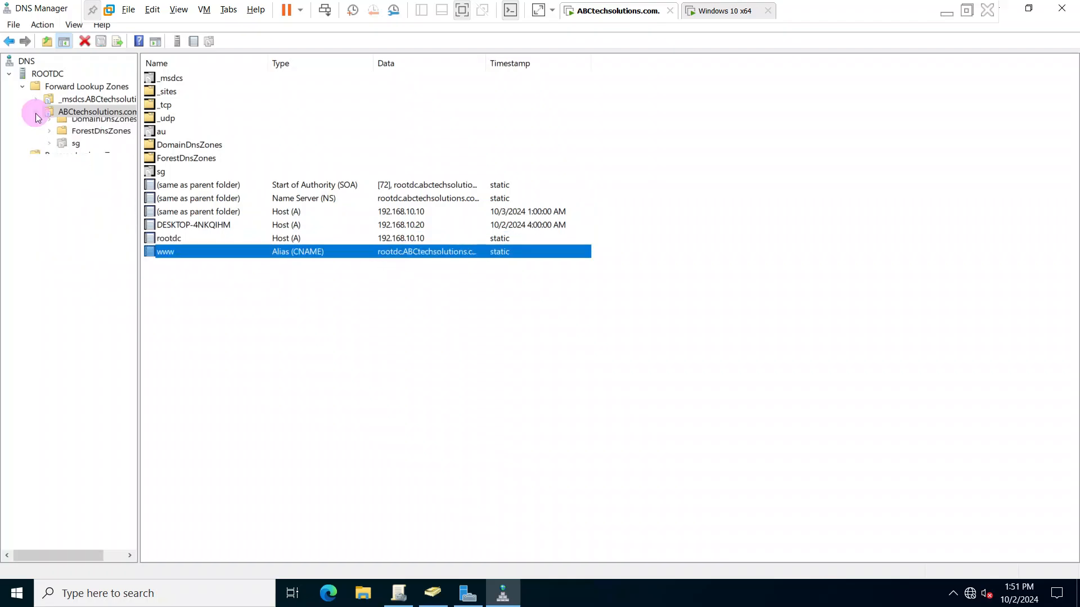
# - Delete the rootdc.india2.com and rootdc.ftp1.com pointer records from the 10.168.192.in-addr.arpa reverse lookup zone
pyautogui.click(23, 125)
pyautogui.click(46, 149)
pyautogui.click(80, 138)
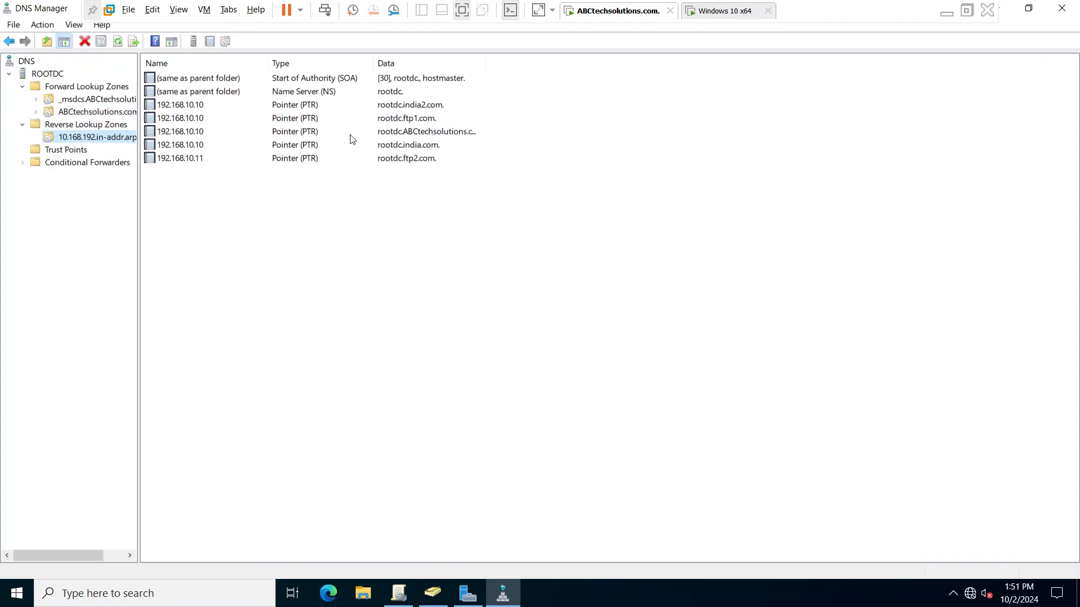
pyautogui.click(391, 106)
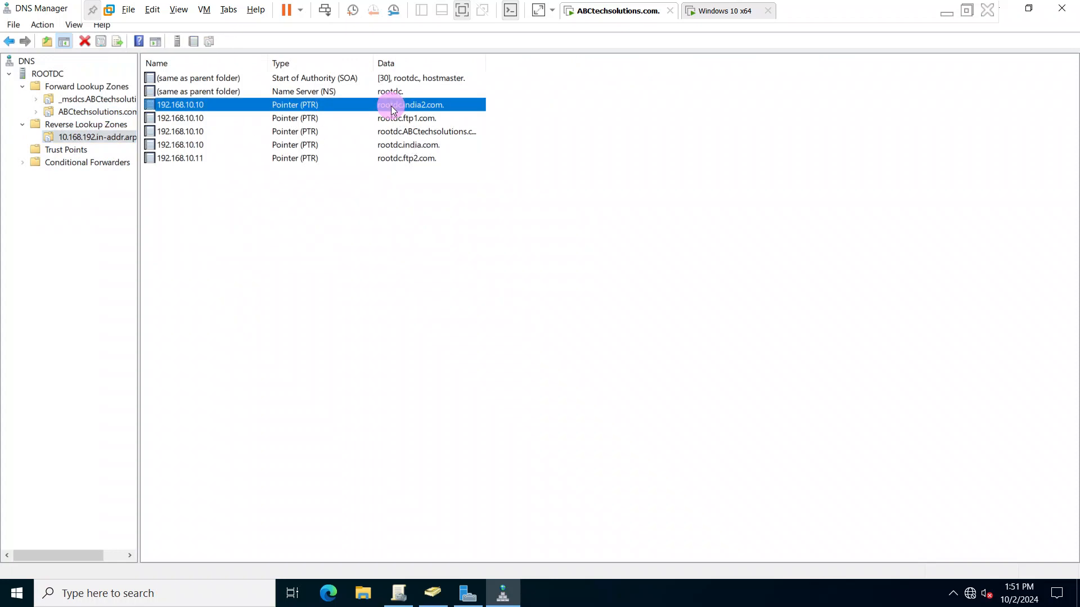
pyautogui.rightClick(392, 107)
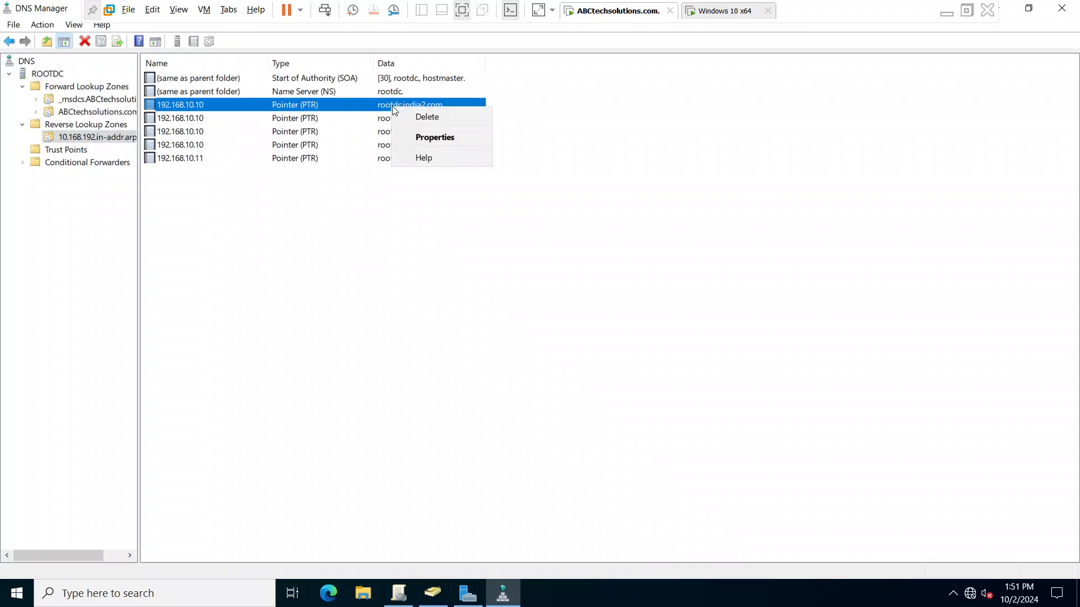
pyautogui.click(415, 116)
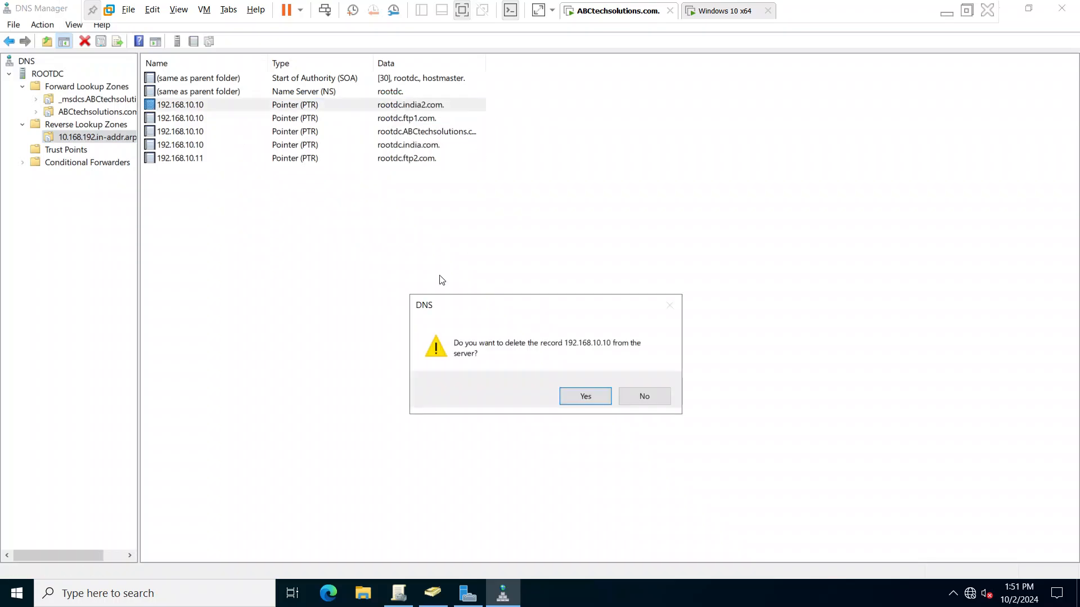
pyautogui.click(581, 397)
pyautogui.click(397, 107)
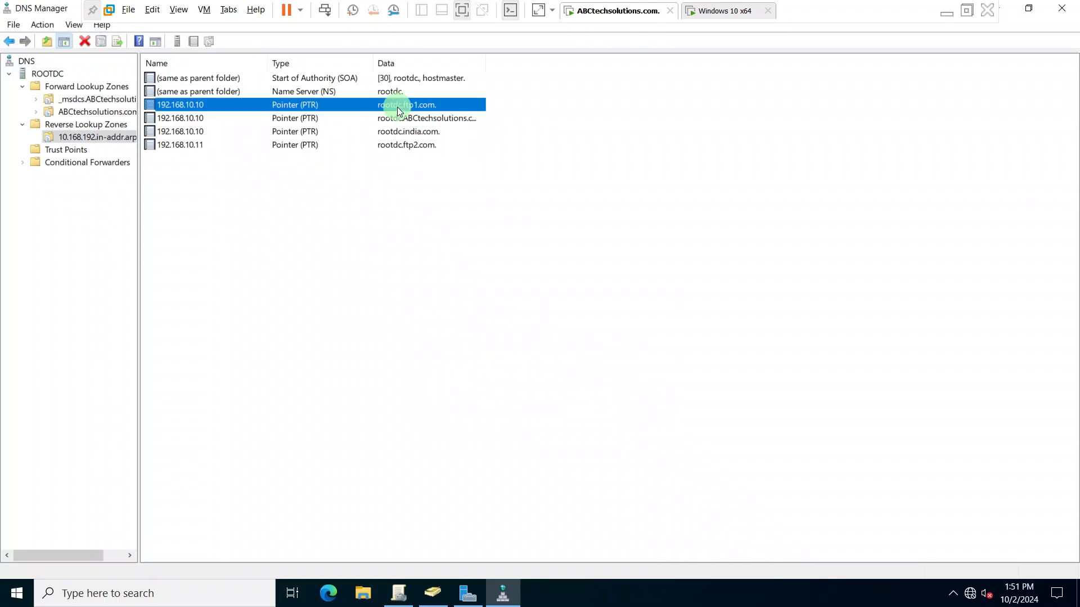
pyautogui.rightClick(397, 107)
pyautogui.click(433, 117)
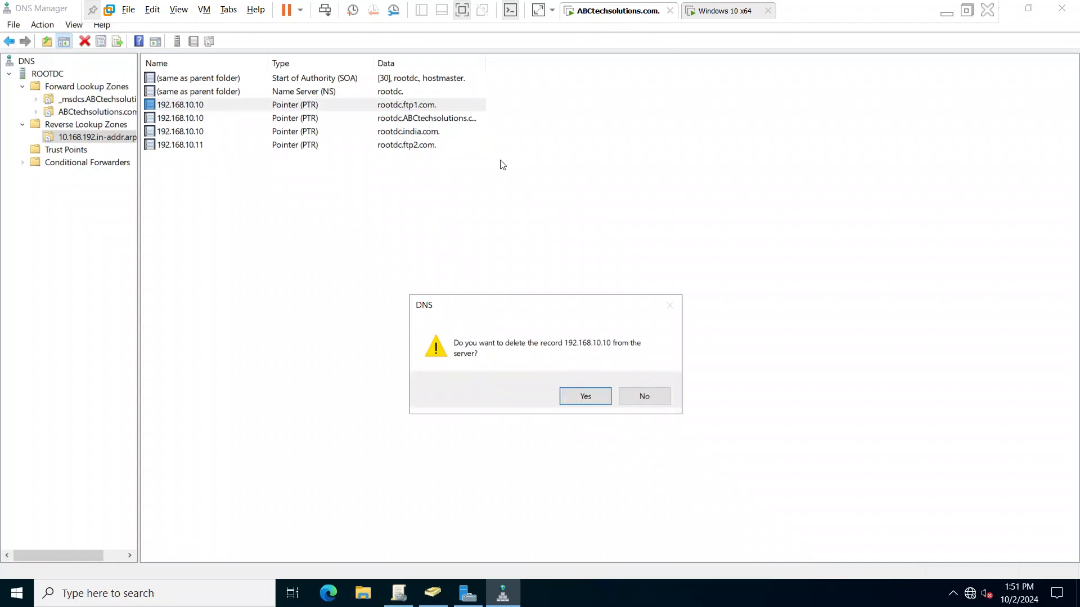
pyautogui.click(582, 395)
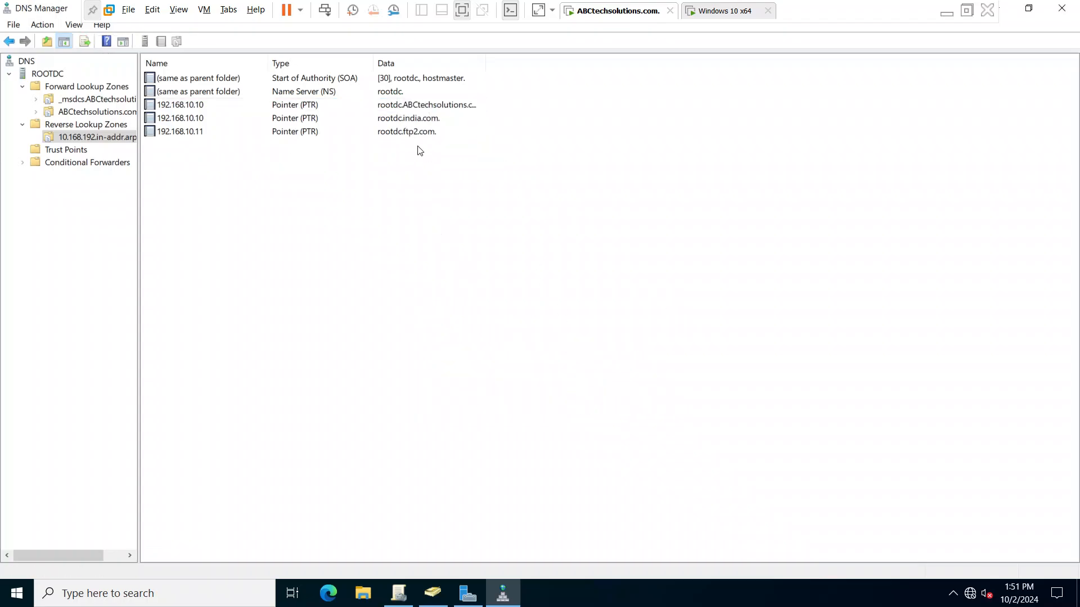
# - Delete the rootdc.india.com and rootdc.ftp2.com pointer records from the same reverse lookup zone
pyautogui.click(387, 125)
pyautogui.rightClick(387, 125)
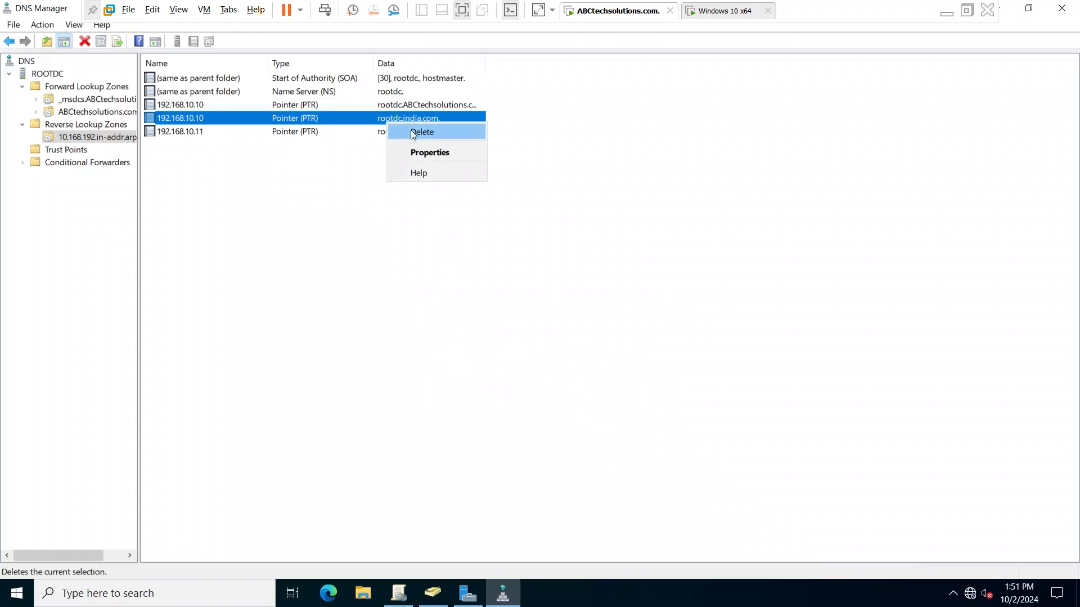
pyautogui.click(428, 133)
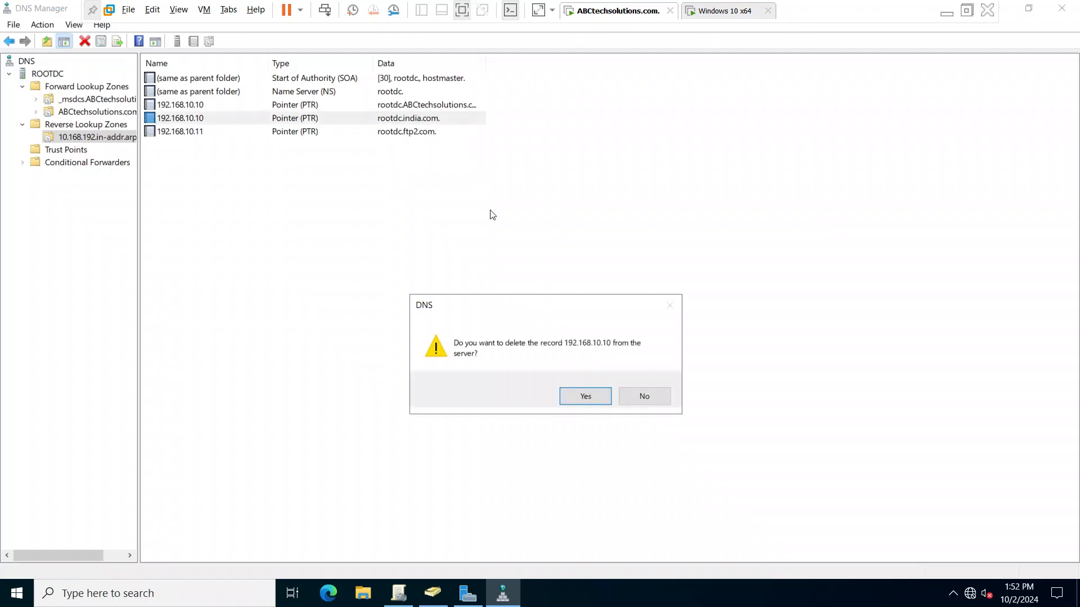
pyautogui.click(580, 395)
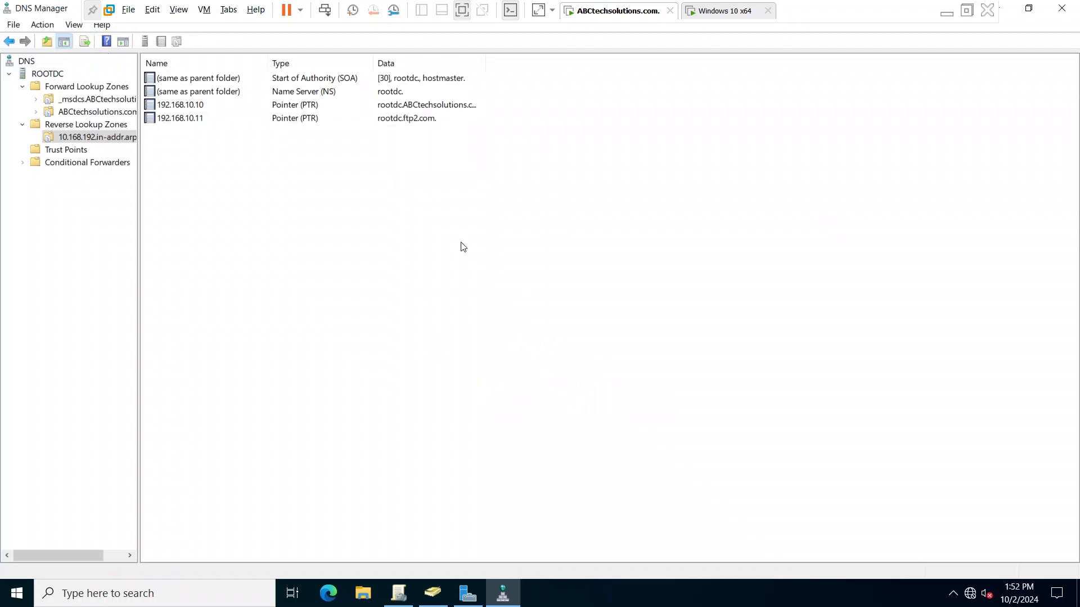
pyautogui.click(390, 117)
pyautogui.rightClick(391, 117)
pyautogui.click(419, 128)
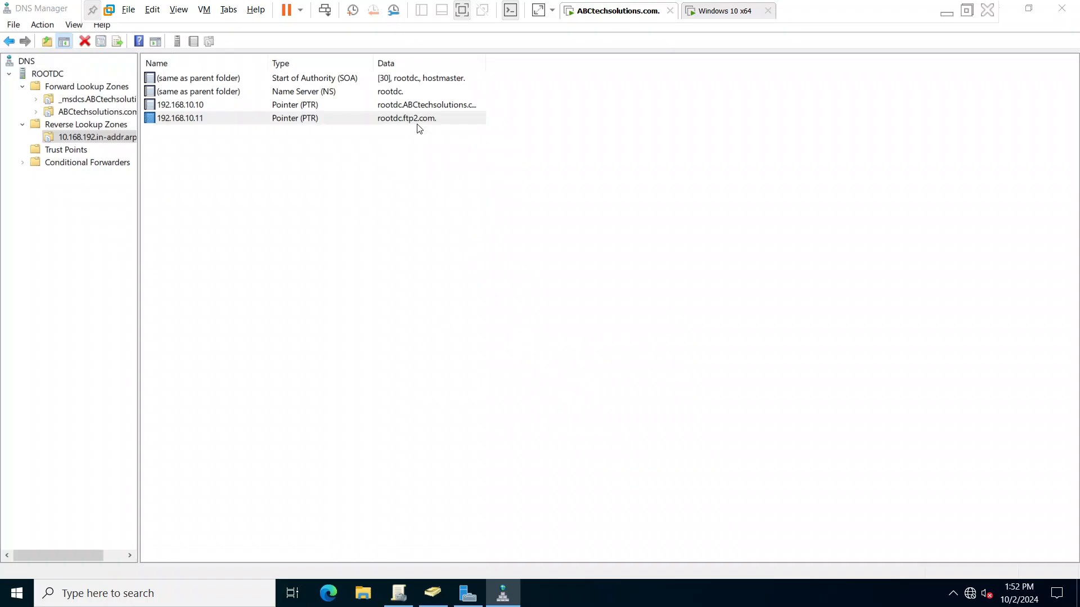
pyautogui.click(580, 396)
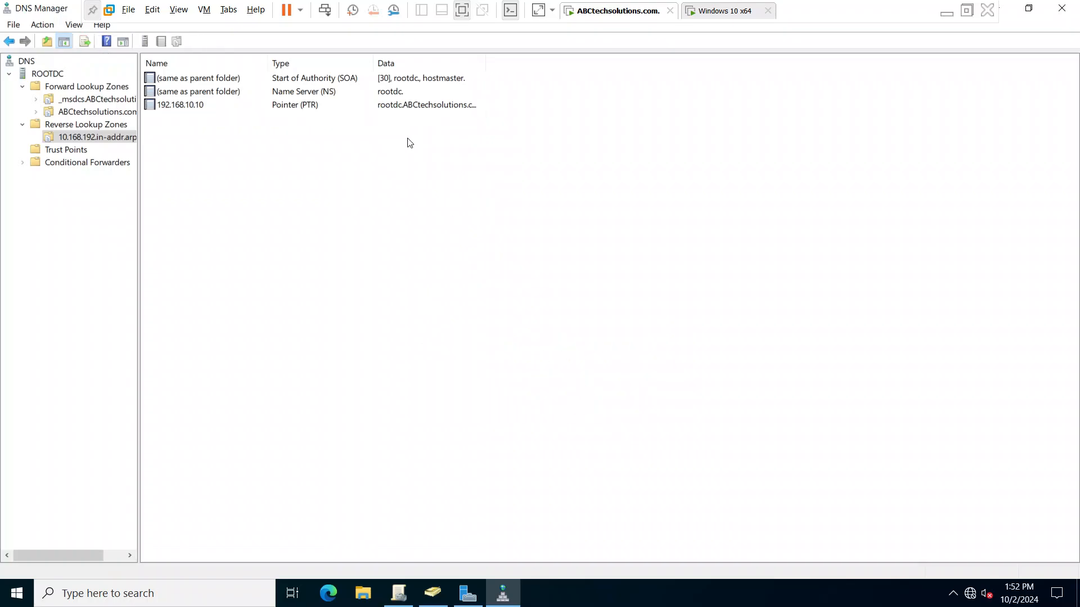
# - Check the rootdc.ABCtechsolutions.com pointer record for 192.168.10.10 and close DNS Manager
pyautogui.click(328, 110)
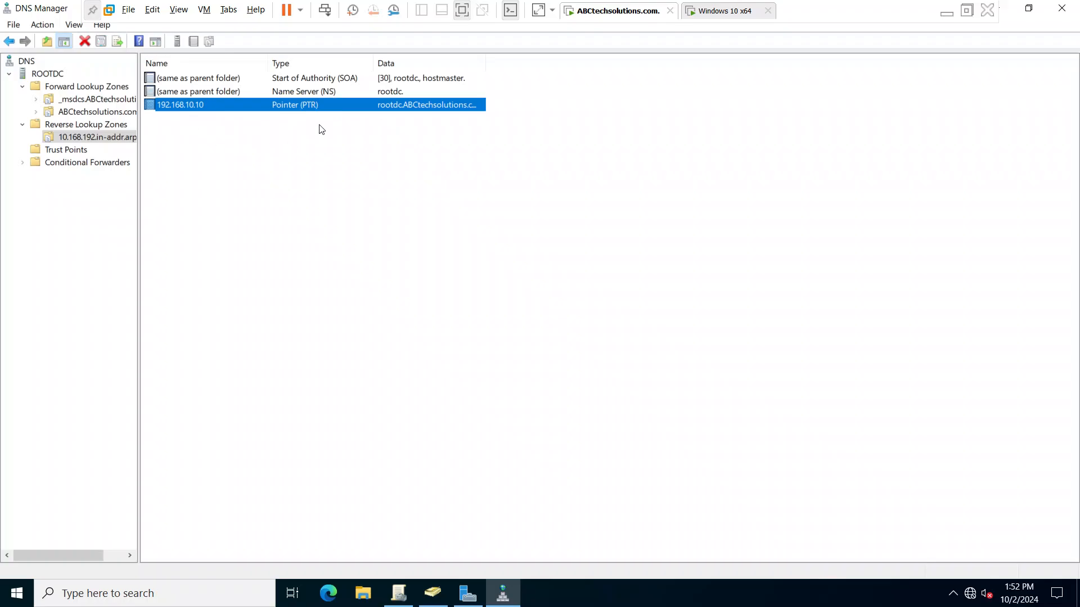
pyautogui.click(563, 167)
pyautogui.rightClick(55, 75)
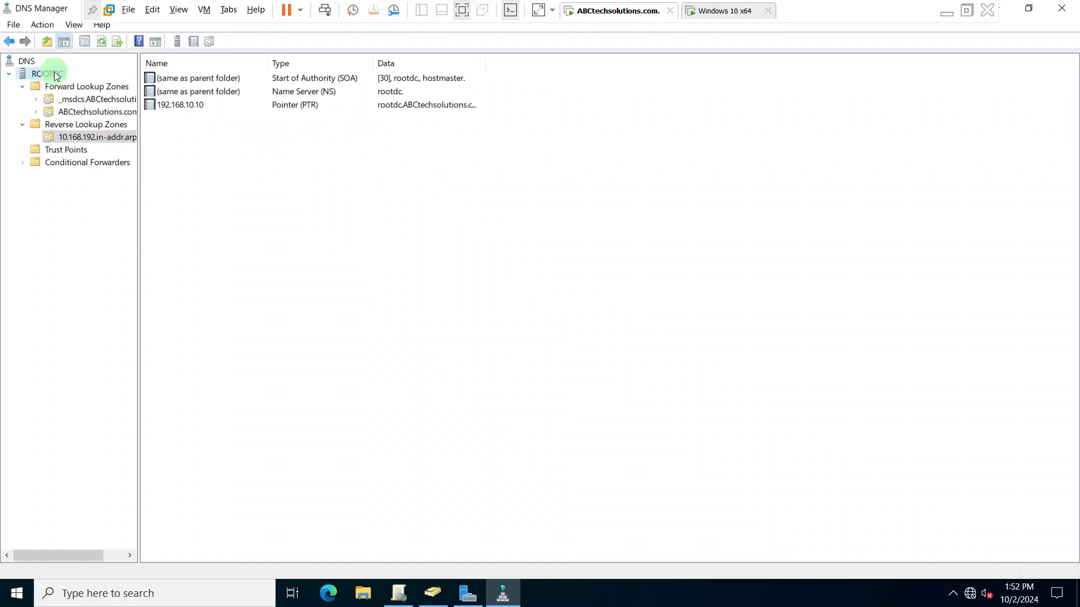
pyautogui.click(119, 175)
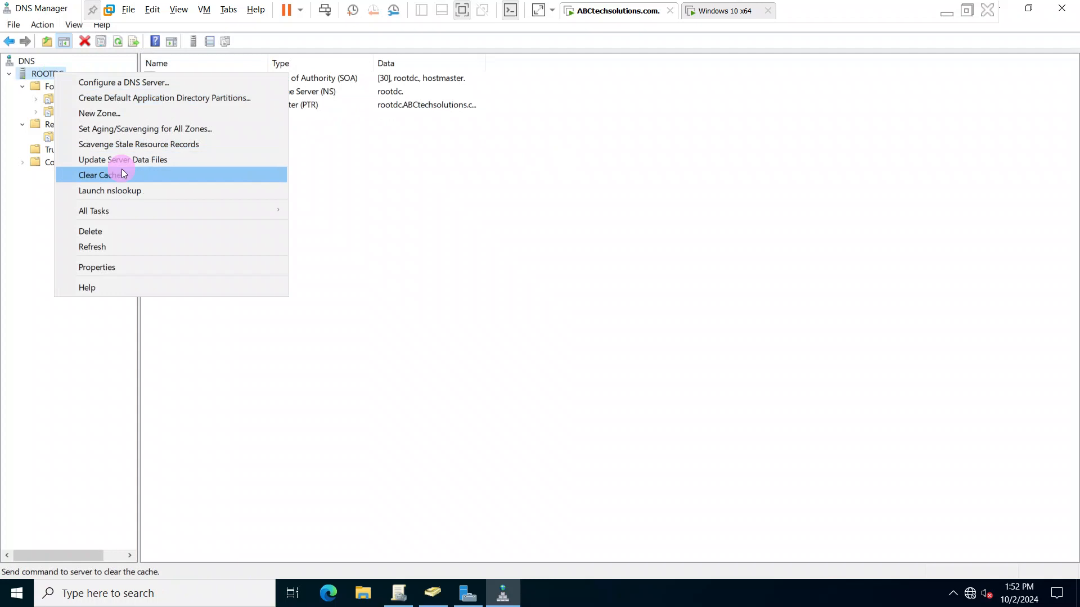
pyautogui.click(1062, 8)
pyautogui.click(1010, 6)
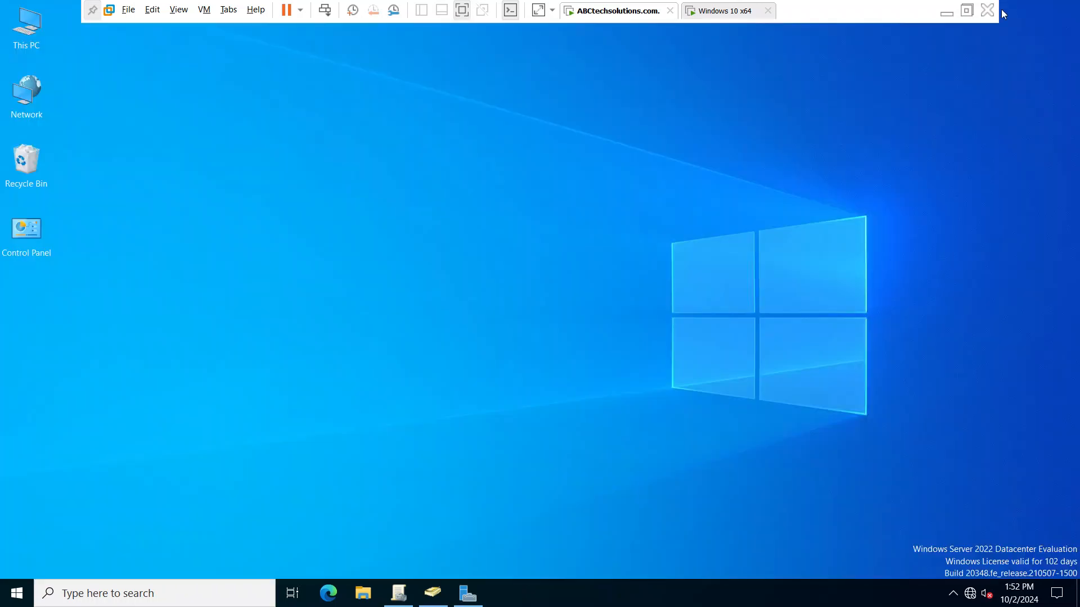
# - Run nslookup in a new Command Prompt and check the default server's name and address
pyautogui.press('super+r')
pyautogui.write('cmd')
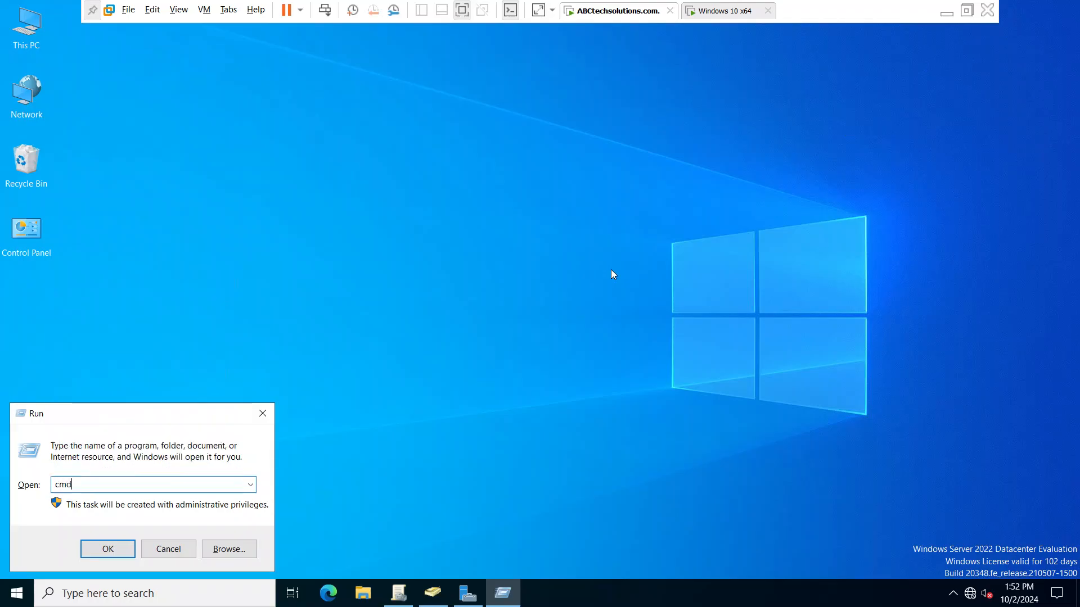
pyautogui.press('Return')
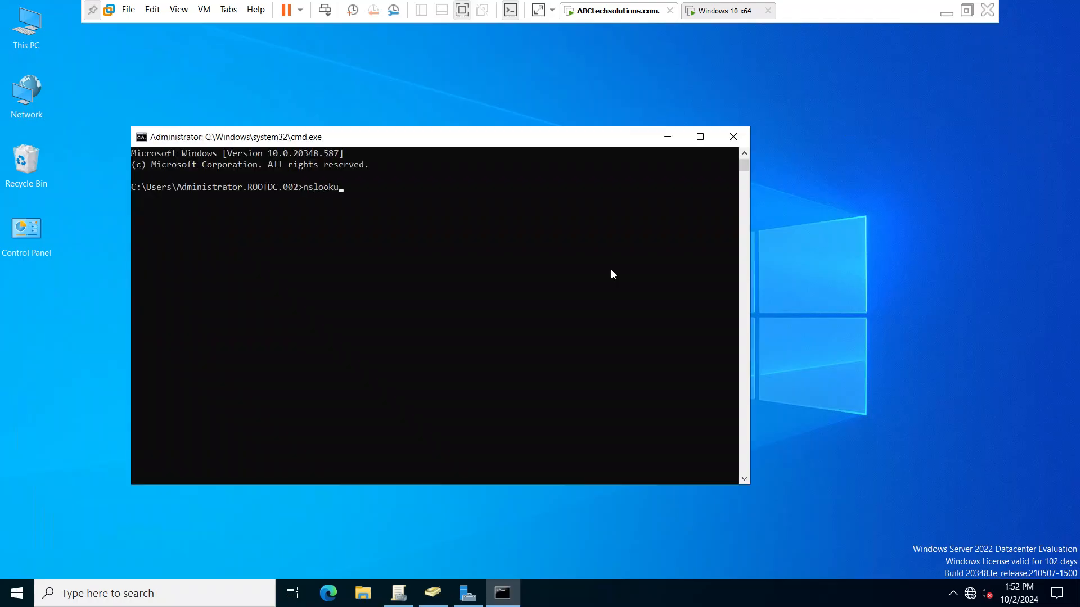
pyautogui.press('Return')
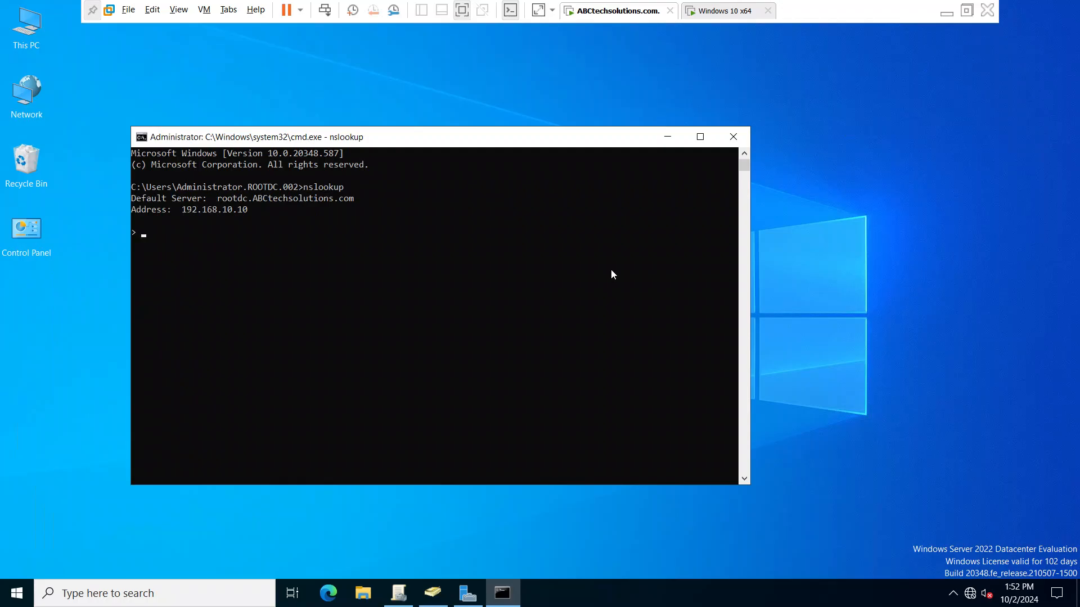
pyautogui.moveTo(217, 198); pyautogui.dragTo(357, 199)
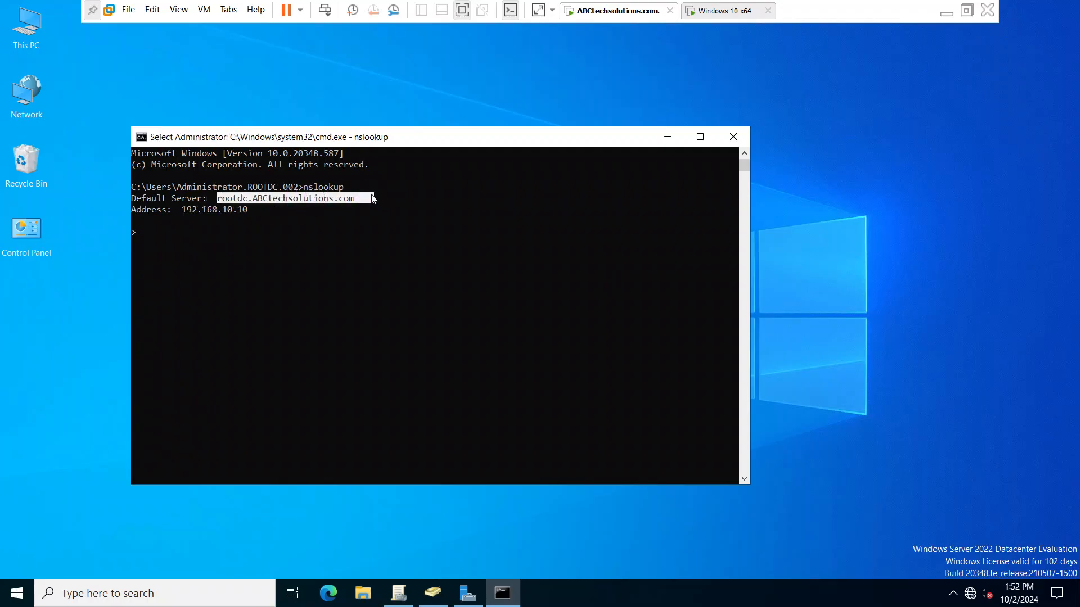
pyautogui.click(216, 213)
pyautogui.moveTo(248, 212); pyautogui.dragTo(254, 212)
pyautogui.click(312, 254)
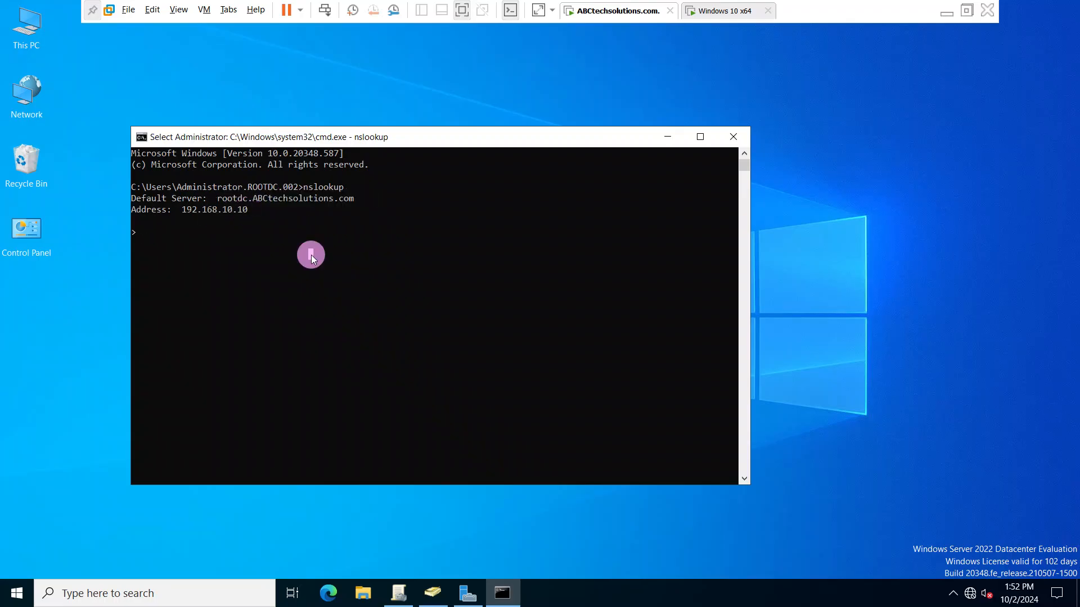
pyautogui.click(311, 255)
# - Exit nslookup and run ipconfig to check the server's IPv4 address
pyautogui.write('exit')
pyautogui.press('Return')
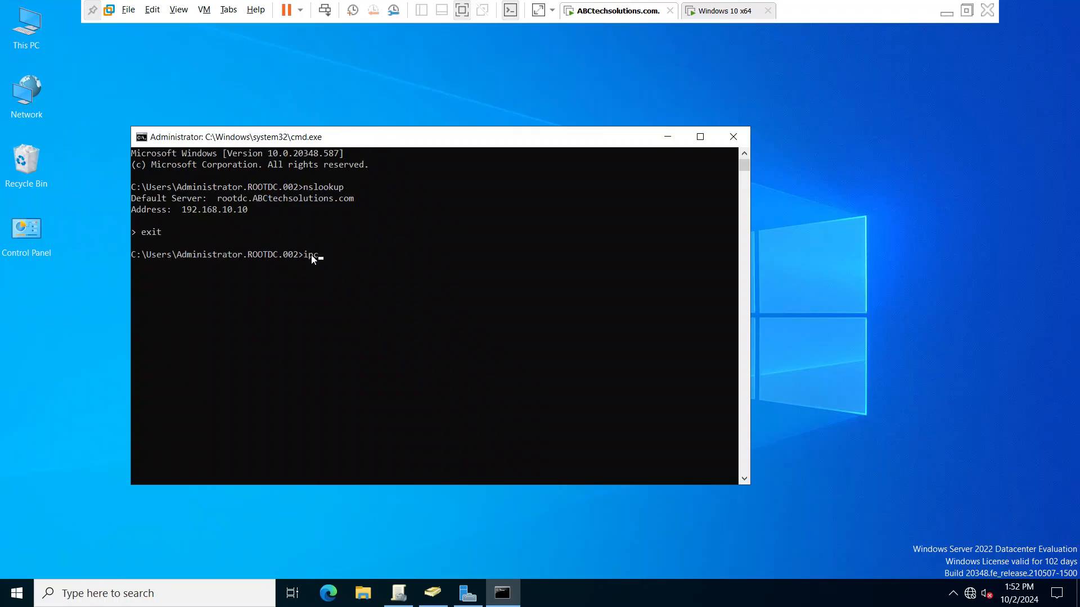
pyautogui.write('ipconfig')
pyautogui.press('Return')
pyautogui.click(330, 345)
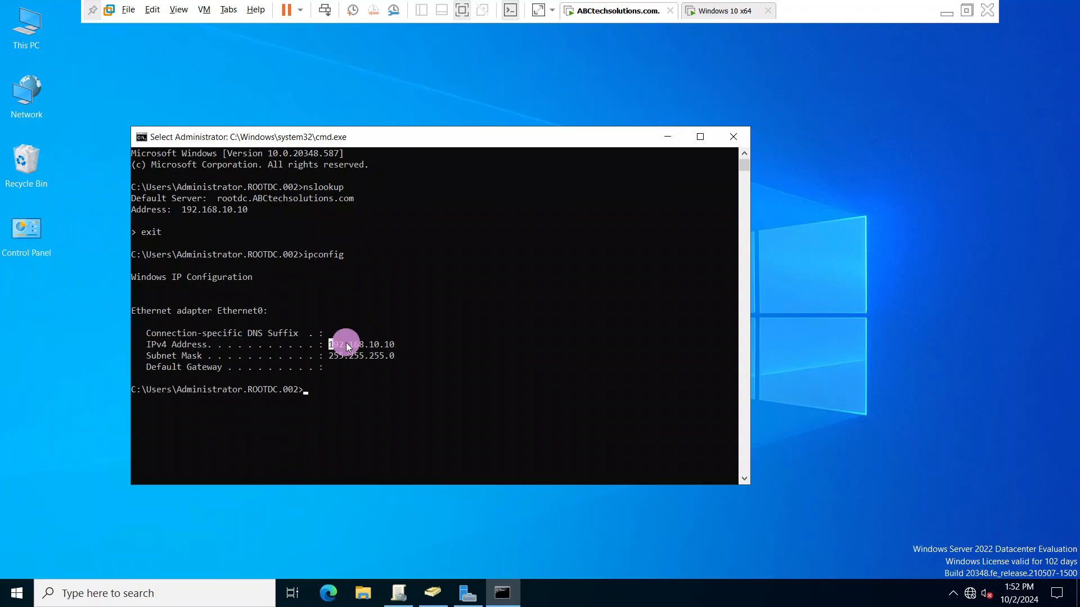
# - View the sign-in screen of the Windows 10 x64 virtual machine and return to the ABCtechsolutions.com server
pyautogui.click(724, 13)
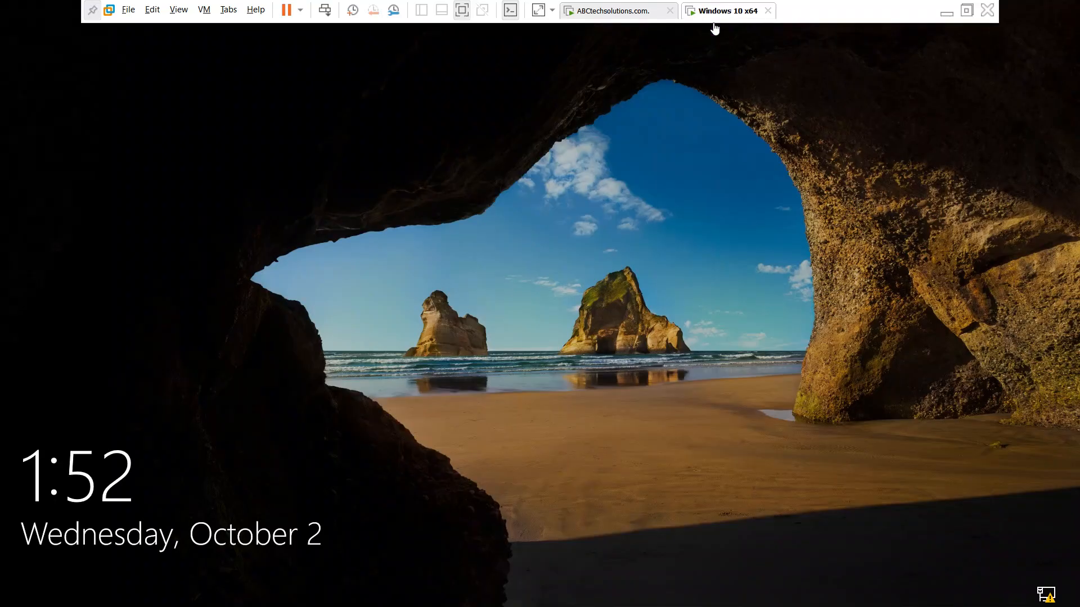
pyautogui.click(518, 275)
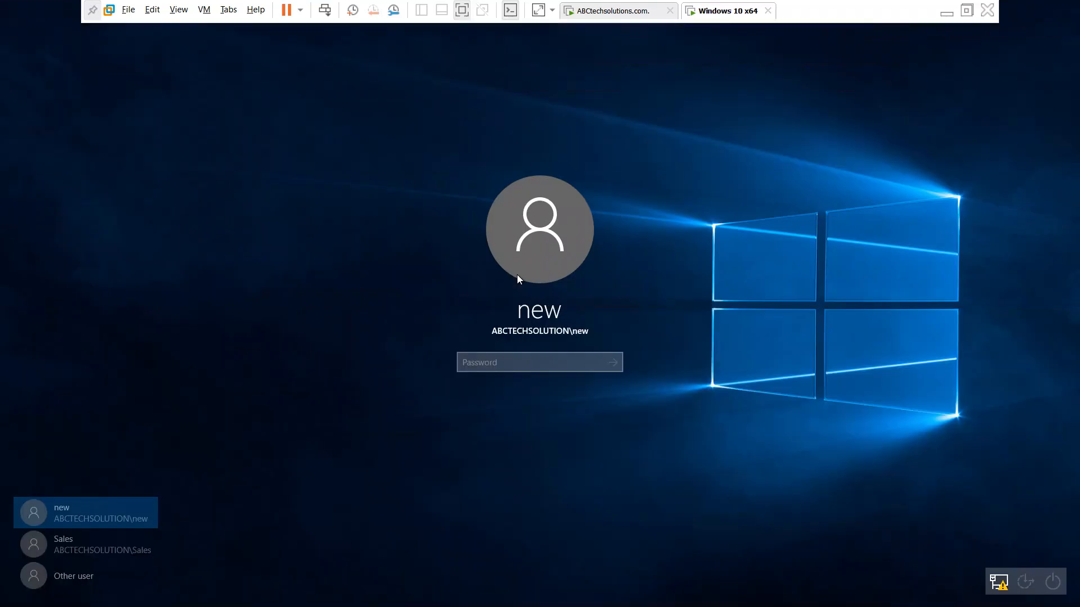
pyautogui.click(631, 11)
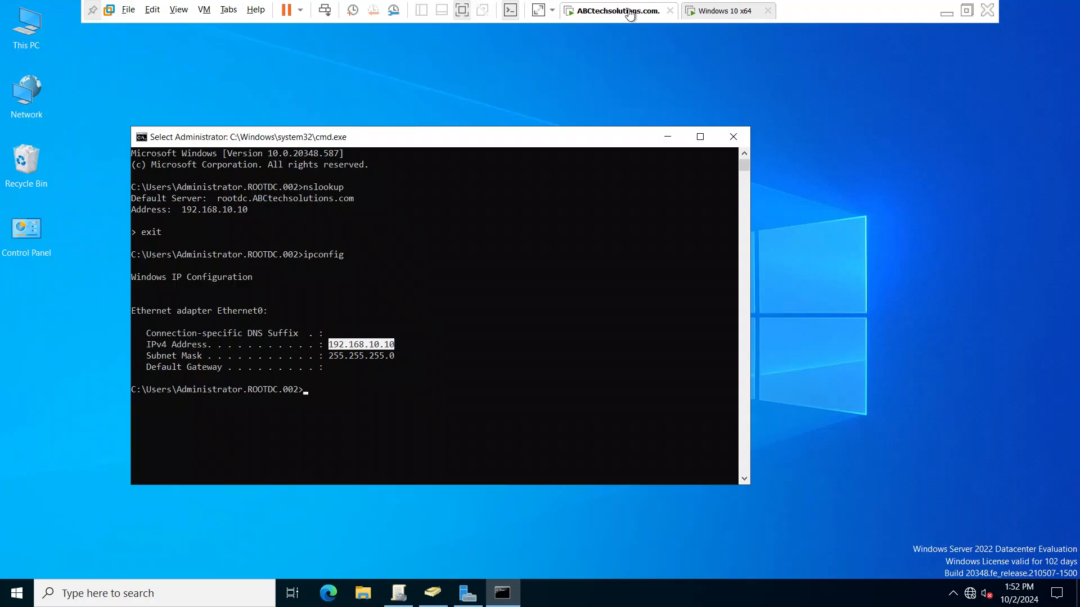
# - Close the Command Prompt, Active Directory Users and Computers, and Group Policy Management windows
pyautogui.click(733, 137)
pyautogui.click(433, 592)
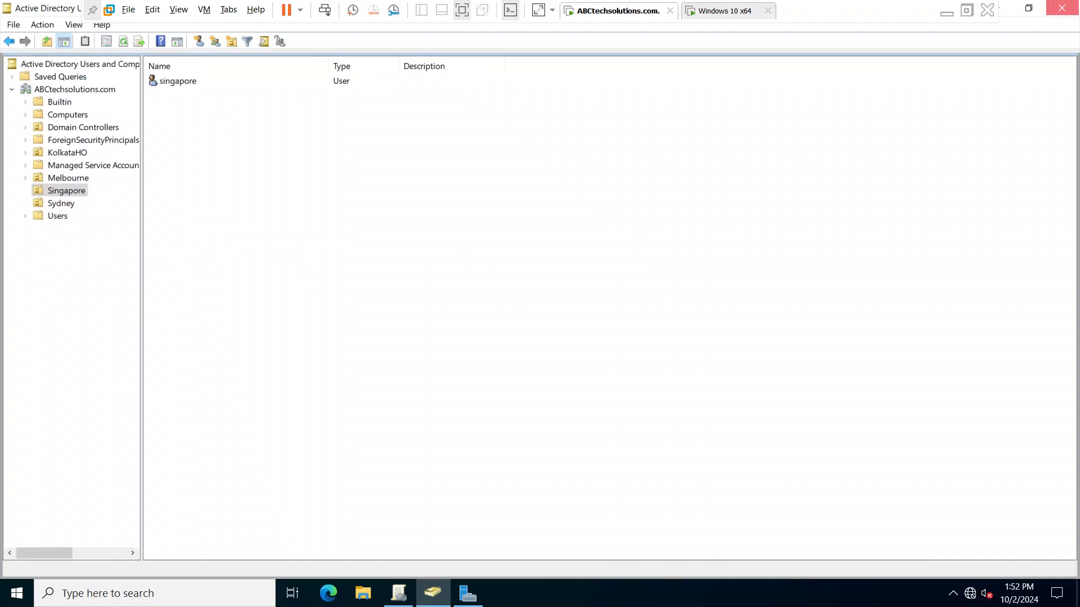
pyautogui.click(1060, 9)
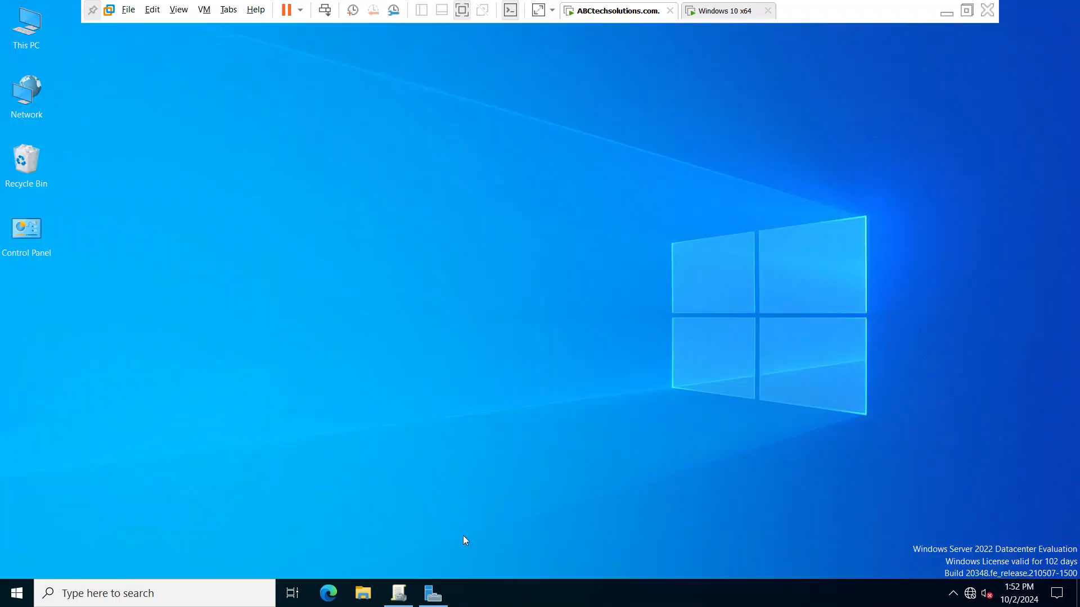
pyautogui.click(398, 592)
pyautogui.click(1071, 7)
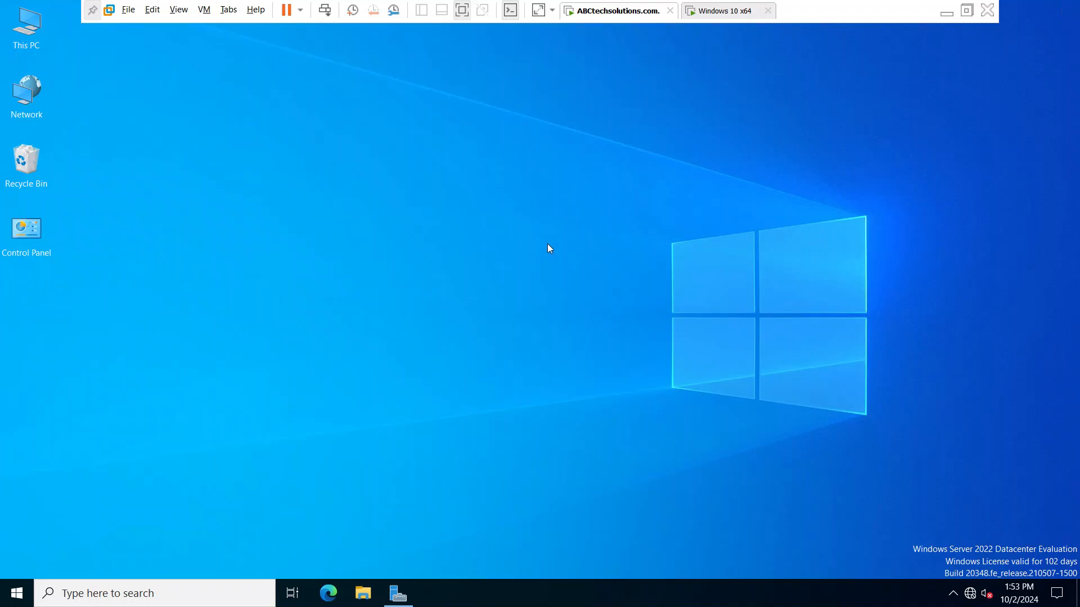
# - Open Group Policy Management from Server Manager and select the Default Domain Policy under the ABCtechsolutions.com domain
pyautogui.click(398, 593)
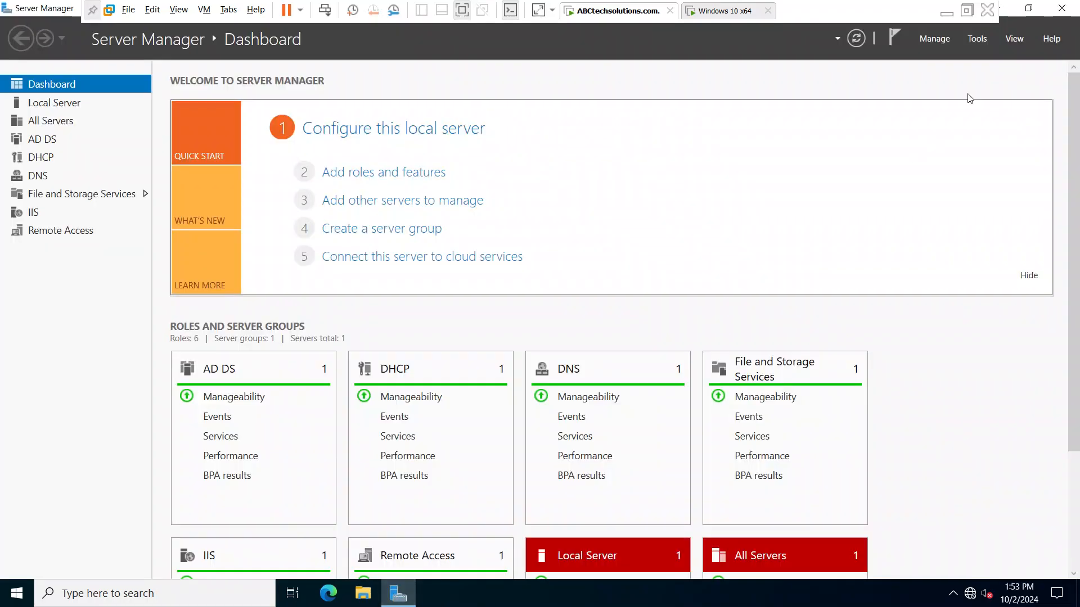
pyautogui.click(973, 42)
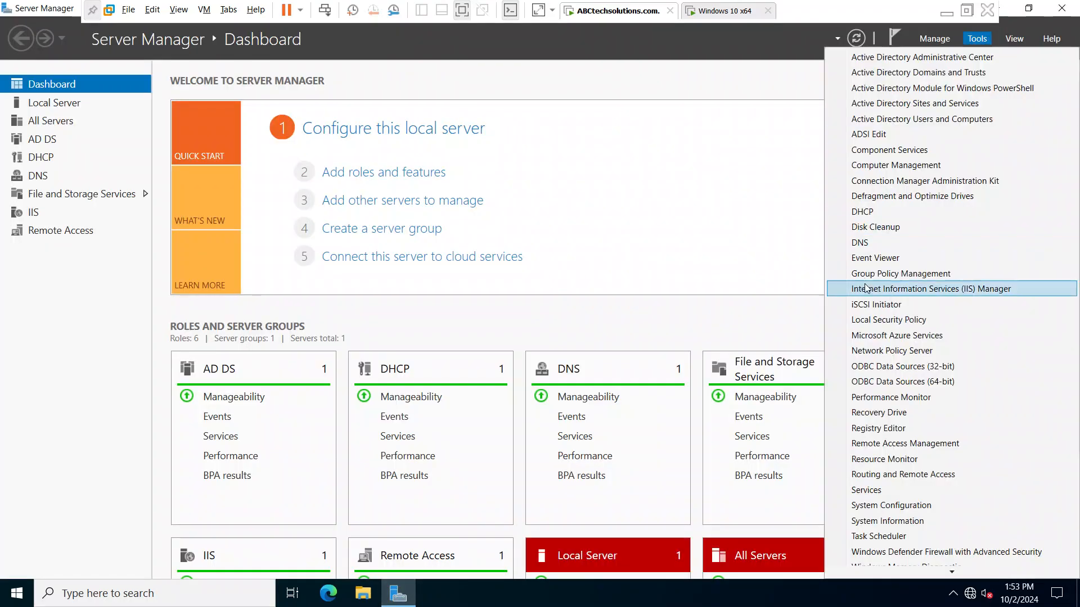
pyautogui.click(917, 274)
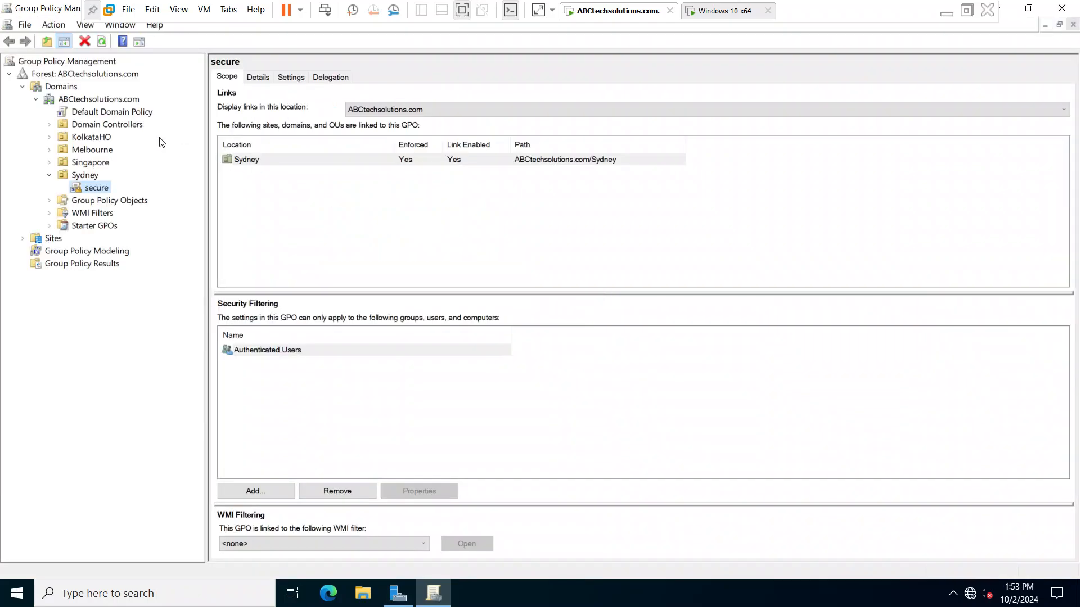
pyautogui.click(51, 77)
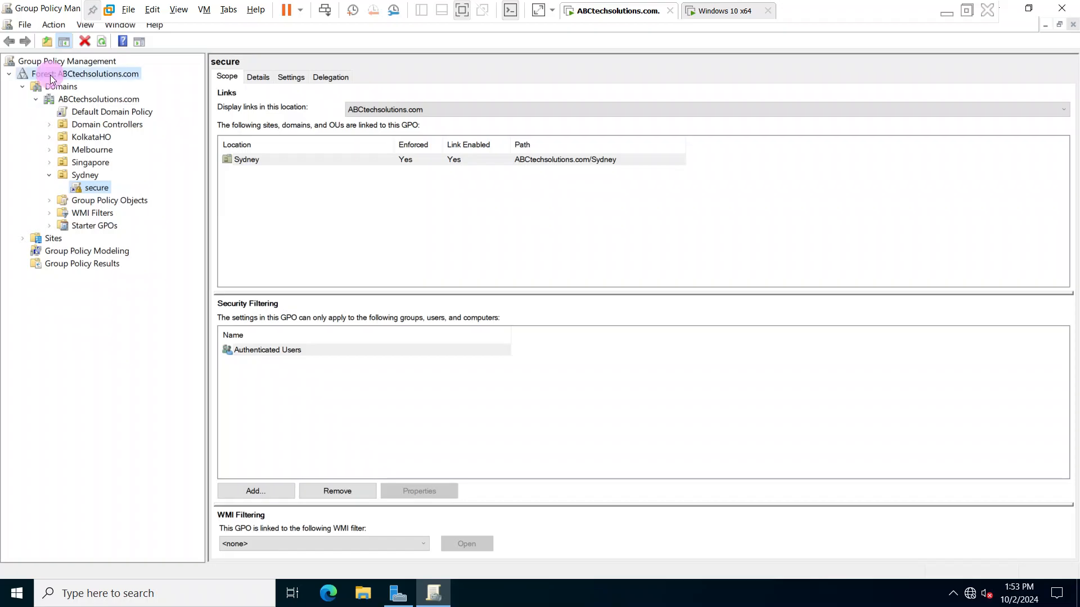
pyautogui.click(61, 87)
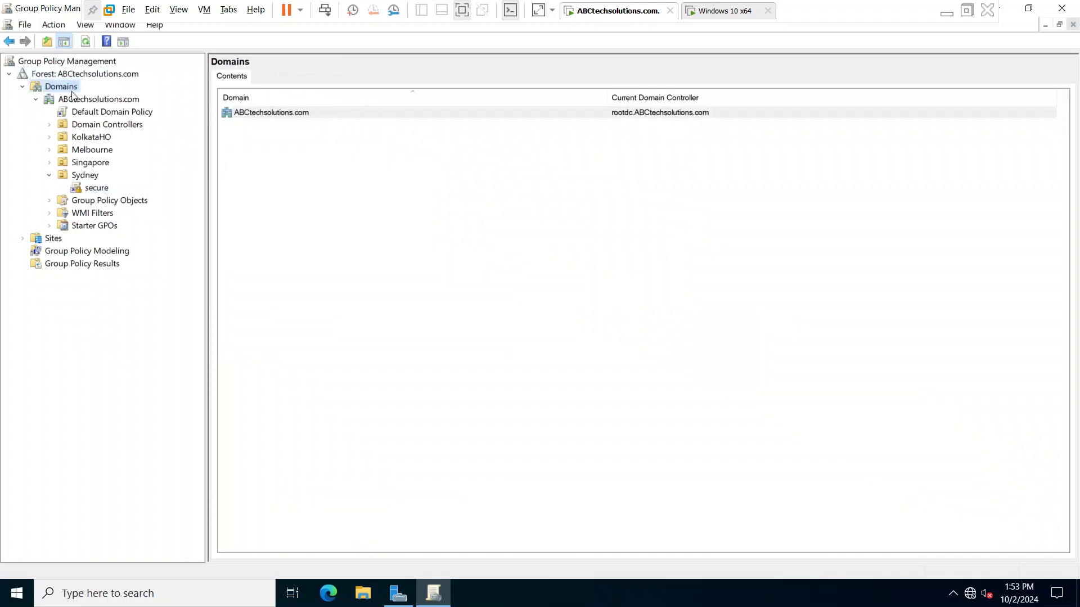
pyautogui.click(86, 99)
pyautogui.click(106, 114)
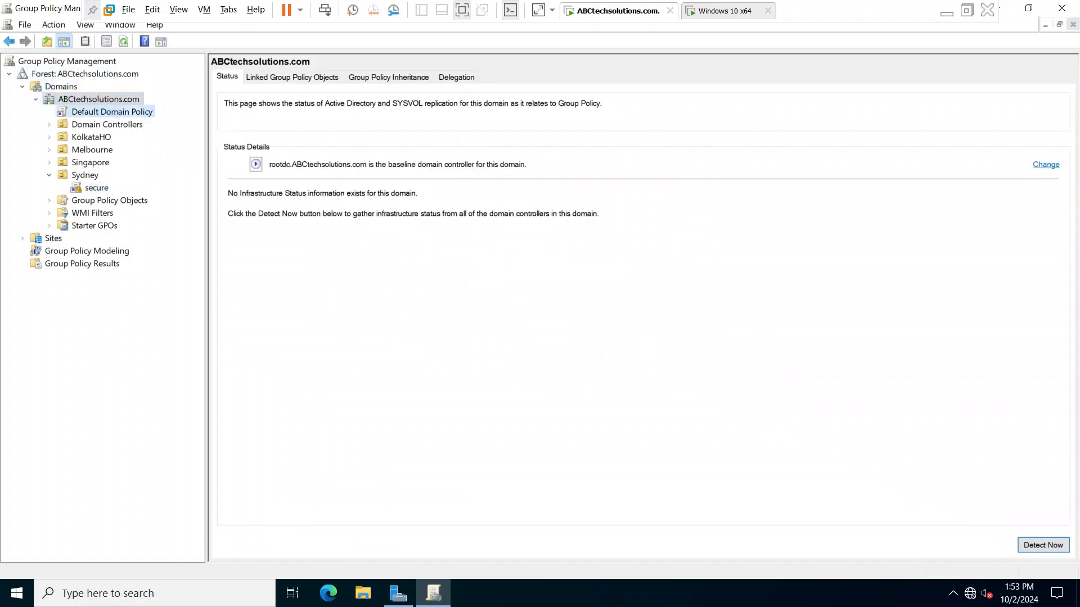
# - Review the scope of the secure policy linked to Sydney, collapse Sydney, and view the Default Domain Policy's scope
pyautogui.click(76, 188)
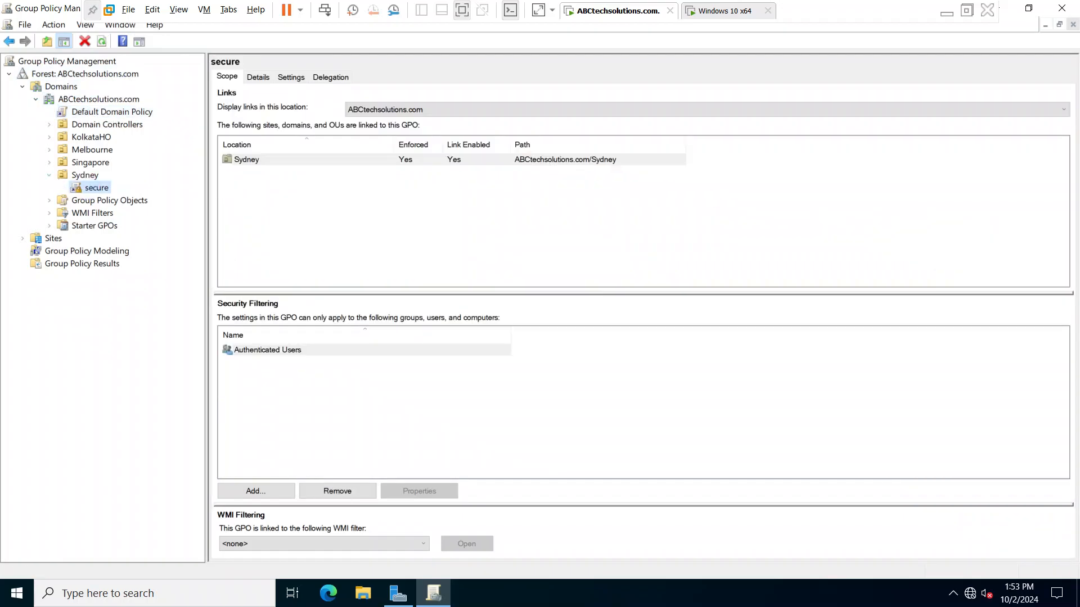
pyautogui.click(54, 175)
pyautogui.click(105, 101)
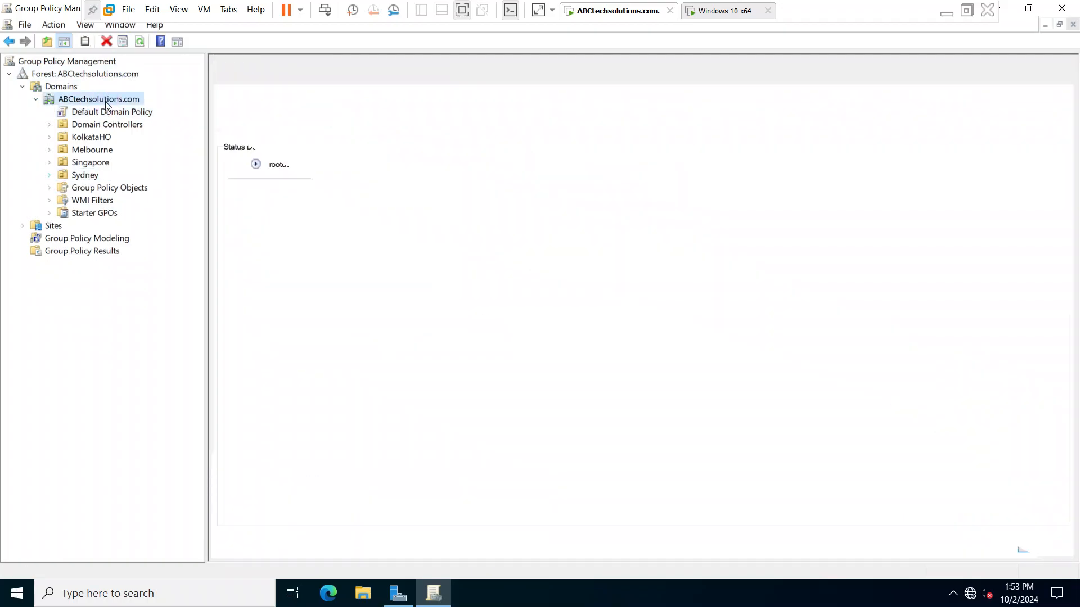
pyautogui.rightClick(94, 113)
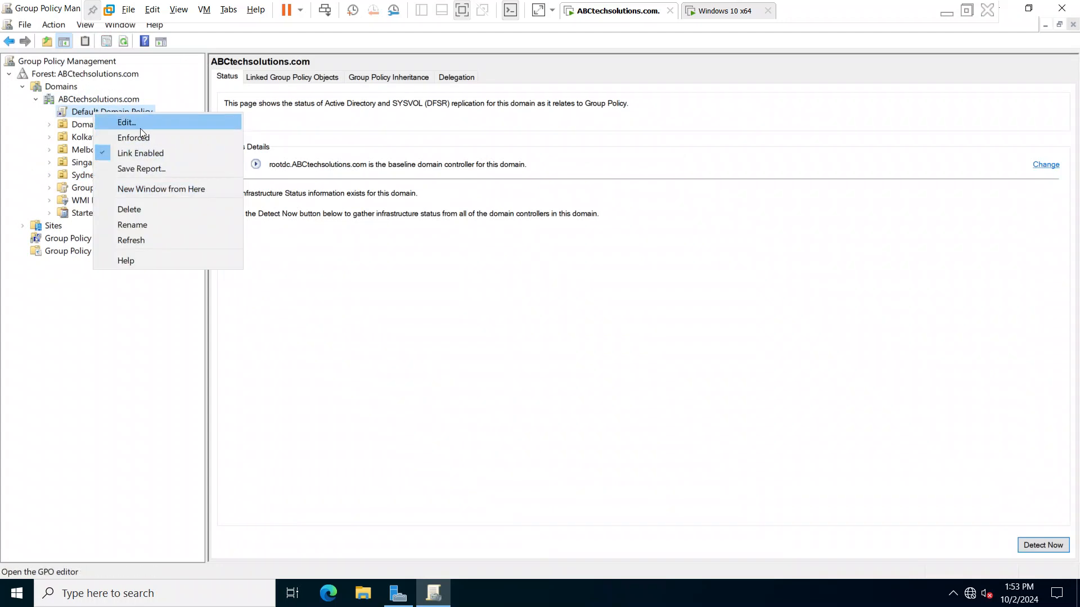
pyautogui.click(135, 298)
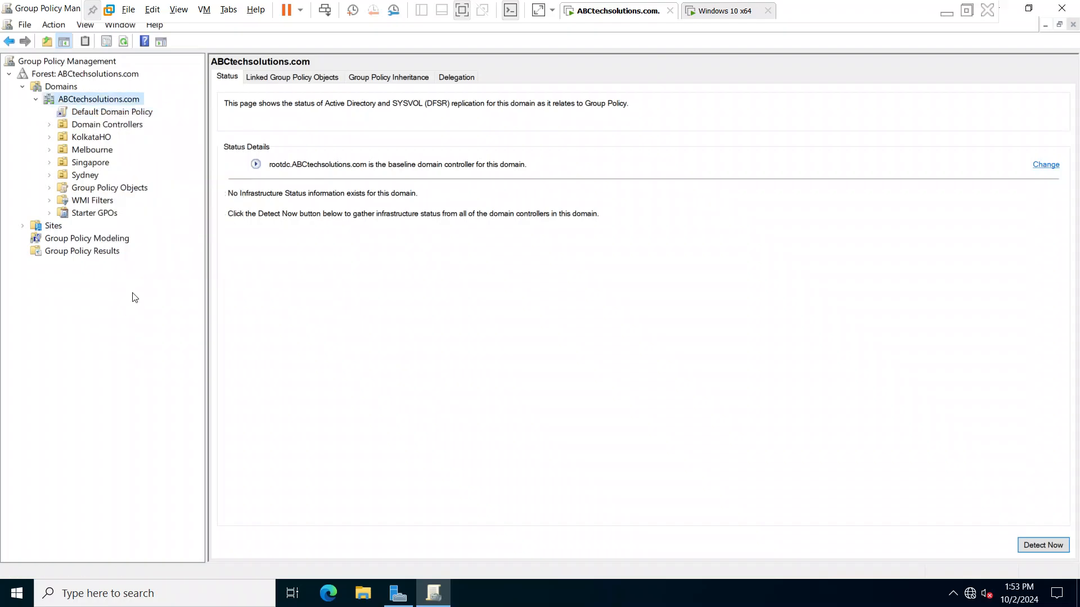
pyautogui.click(106, 115)
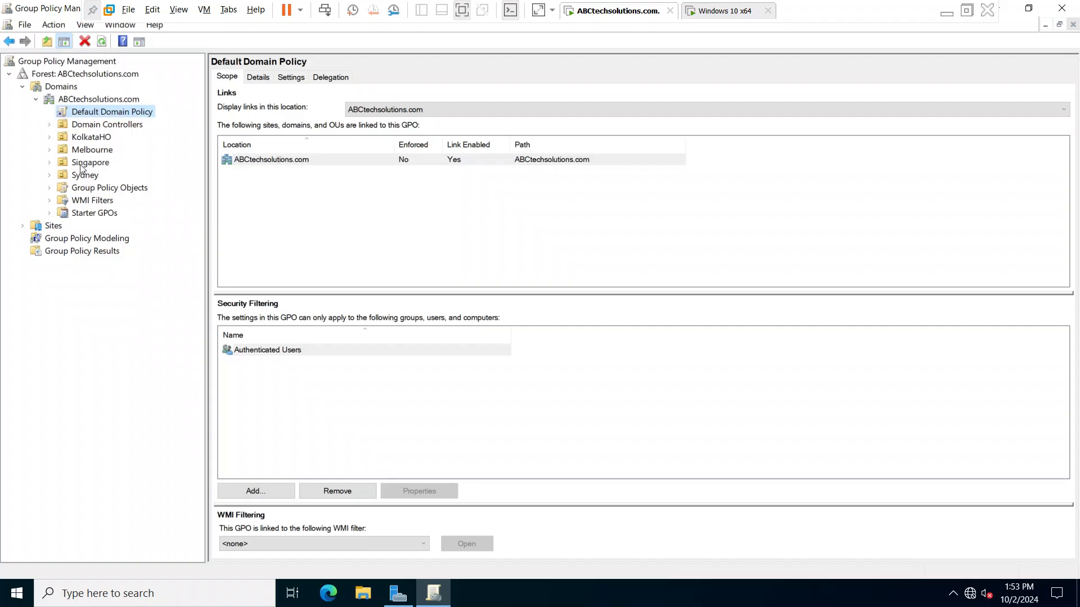
# - Open Active Directory Users and Computers from Server Manager and view the contents of the Melbourne and Sydney organizational units
pyautogui.click(1006, 10)
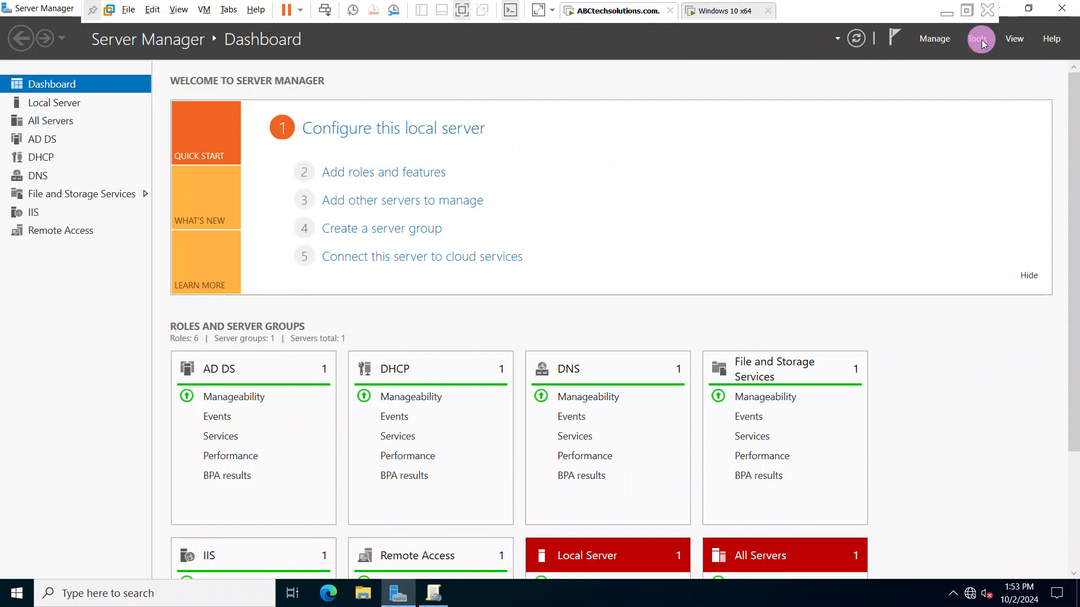
pyautogui.click(979, 39)
pyautogui.click(896, 119)
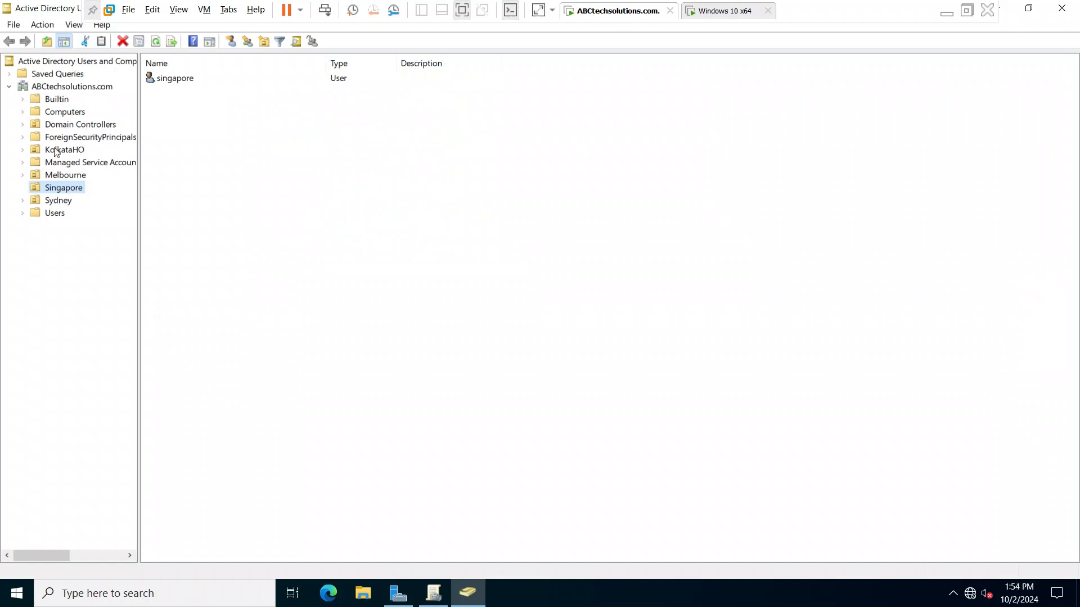
pyautogui.click(65, 177)
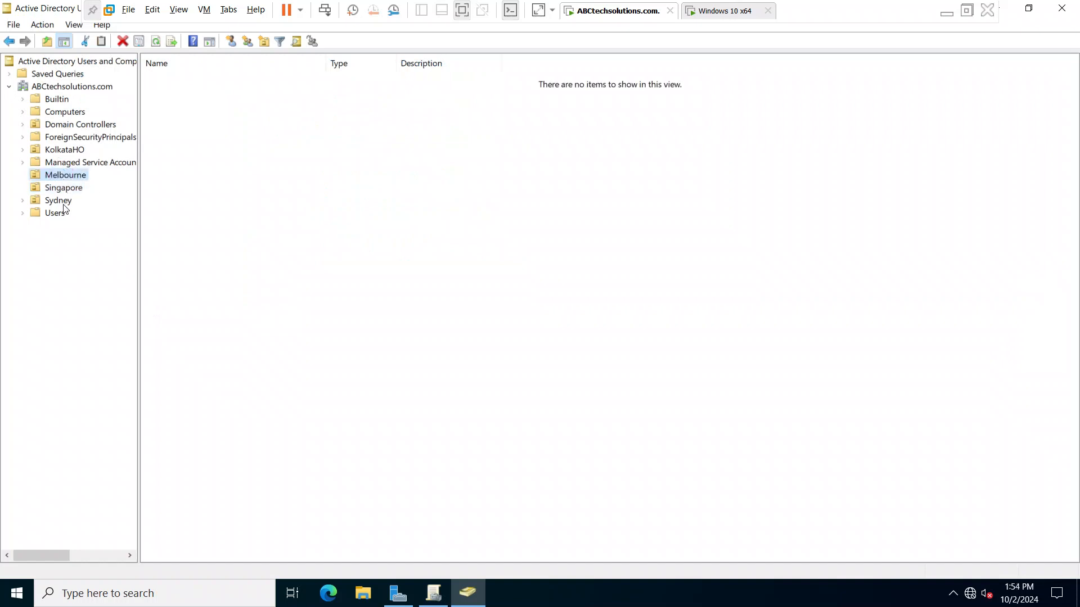
pyautogui.click(62, 203)
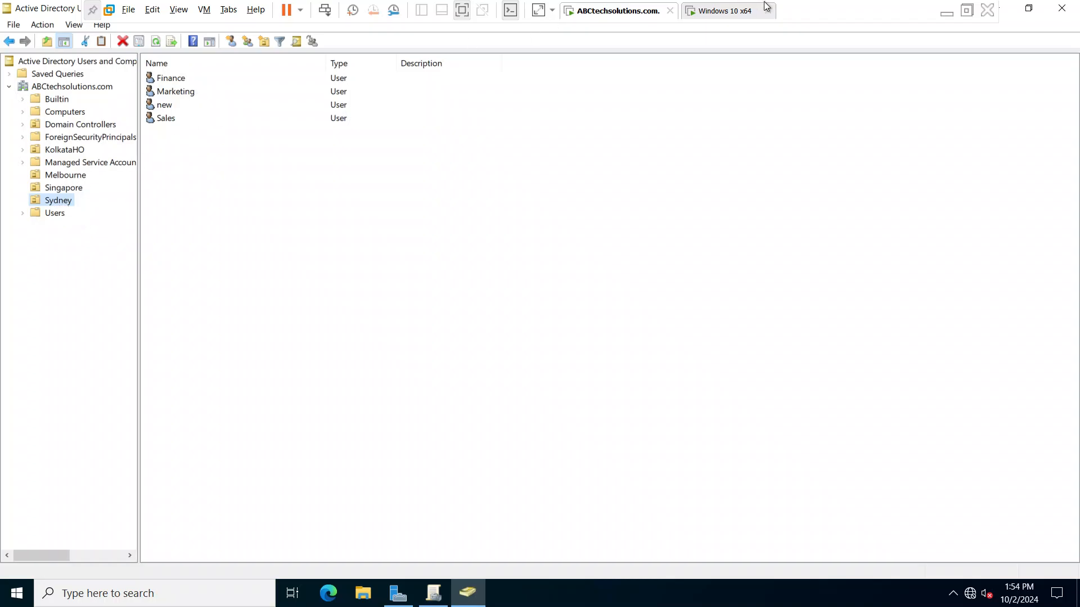
# - View the Windows 10 x64 virtual machine's lock screen and return to Group Policy Management on the ABCtechsolutions.com server
pyautogui.click(715, 11)
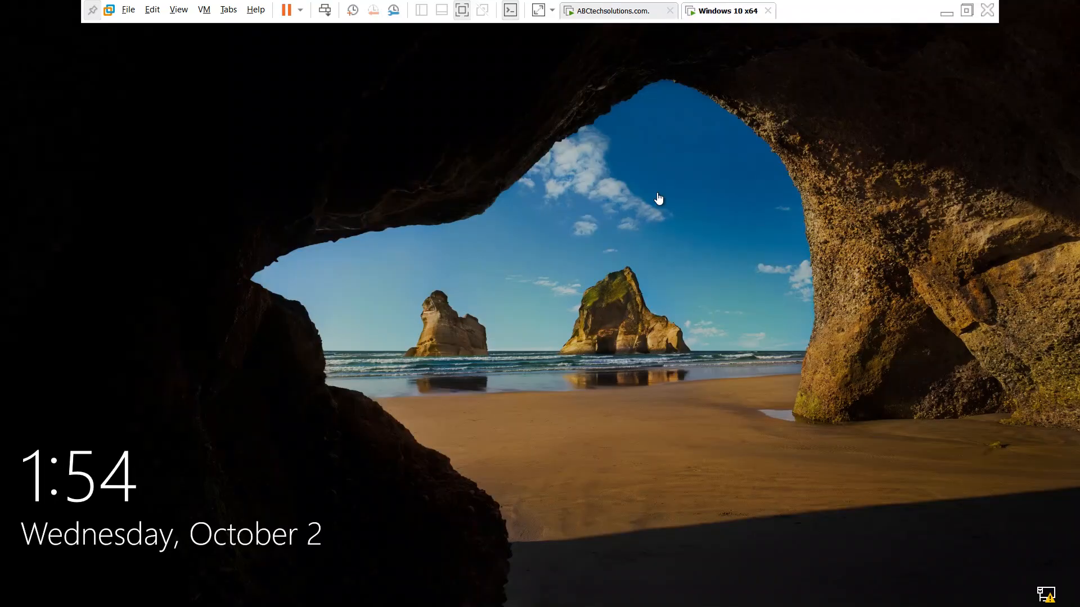
pyautogui.click(608, 8)
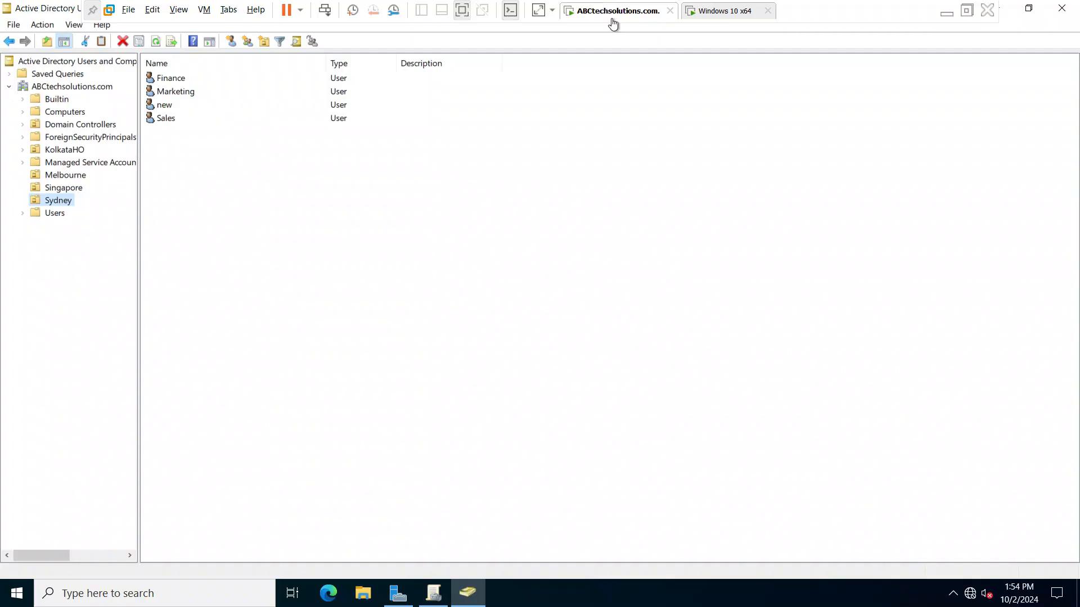
pyautogui.click(1007, 8)
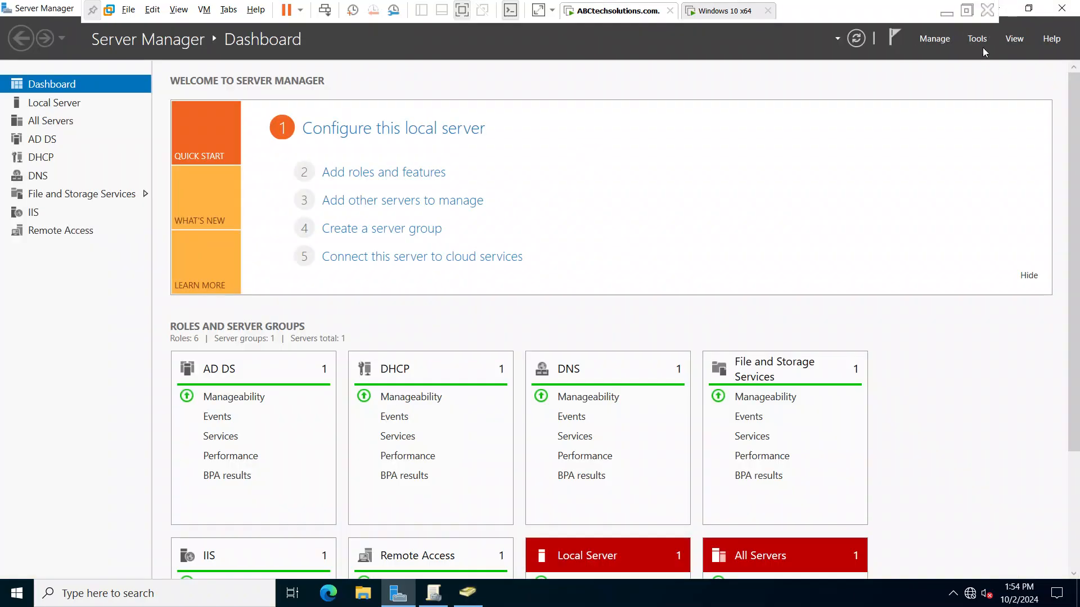
pyautogui.click(480, 594)
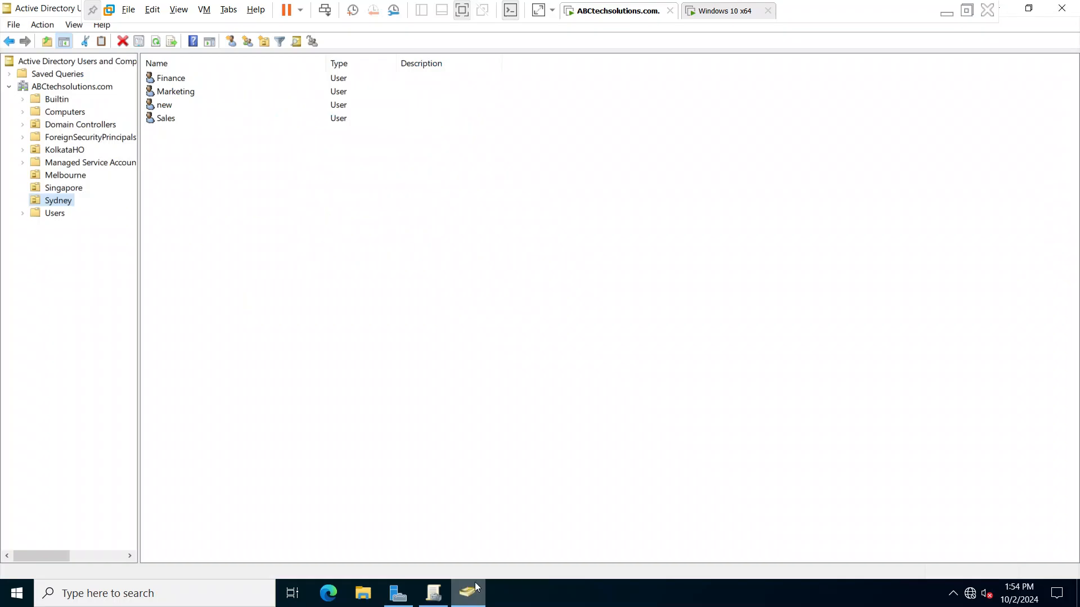
pyautogui.click(450, 598)
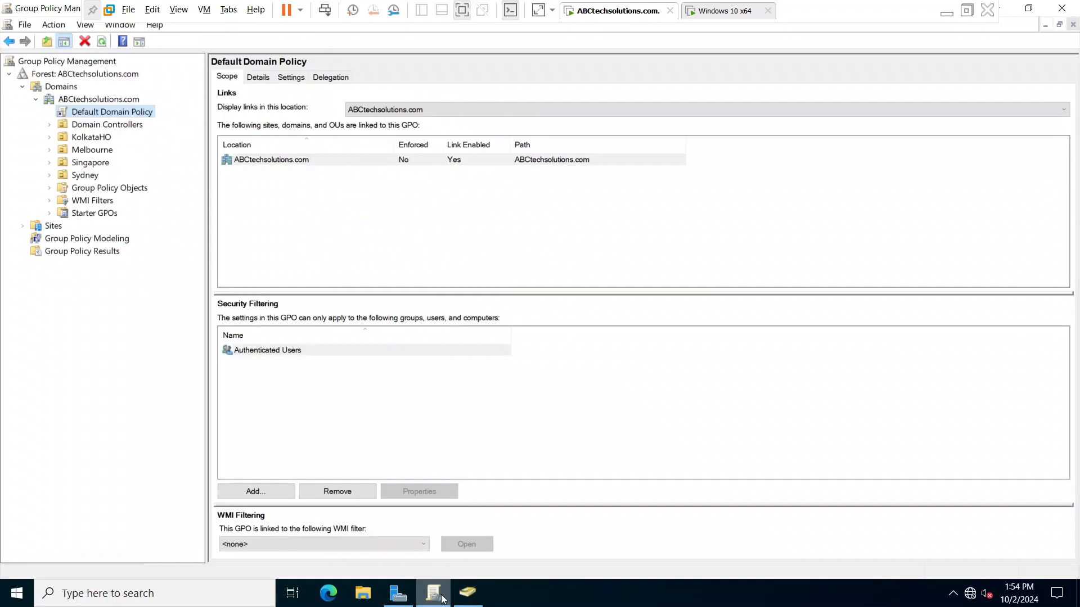
# - Expand Group Policy Objects, look into the secure GPO's Computer Configuration policies in the editor, and close the editor
pyautogui.click(49, 188)
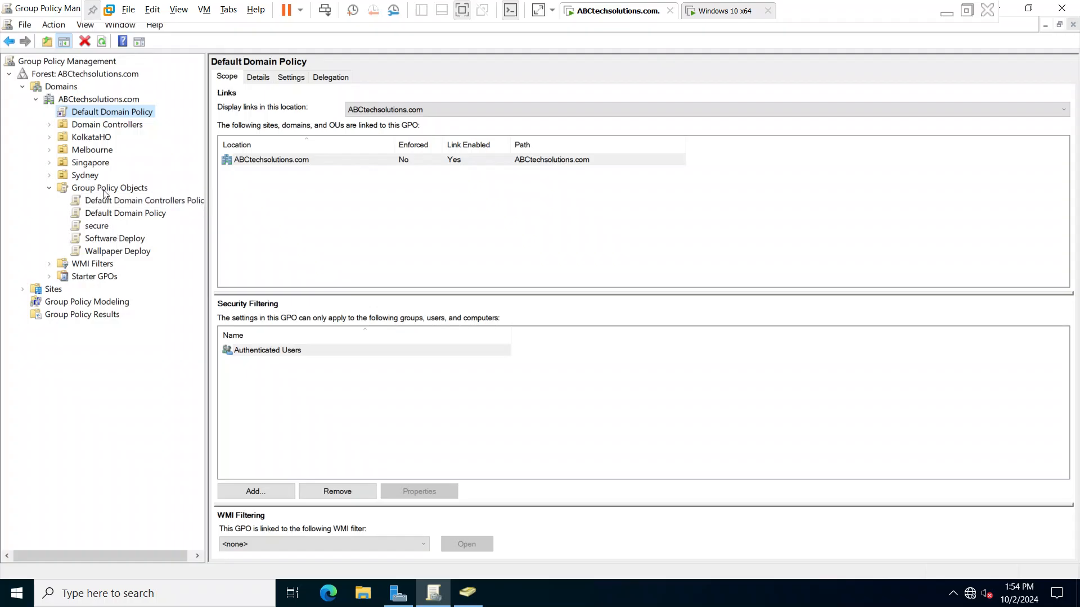
pyautogui.click(98, 227)
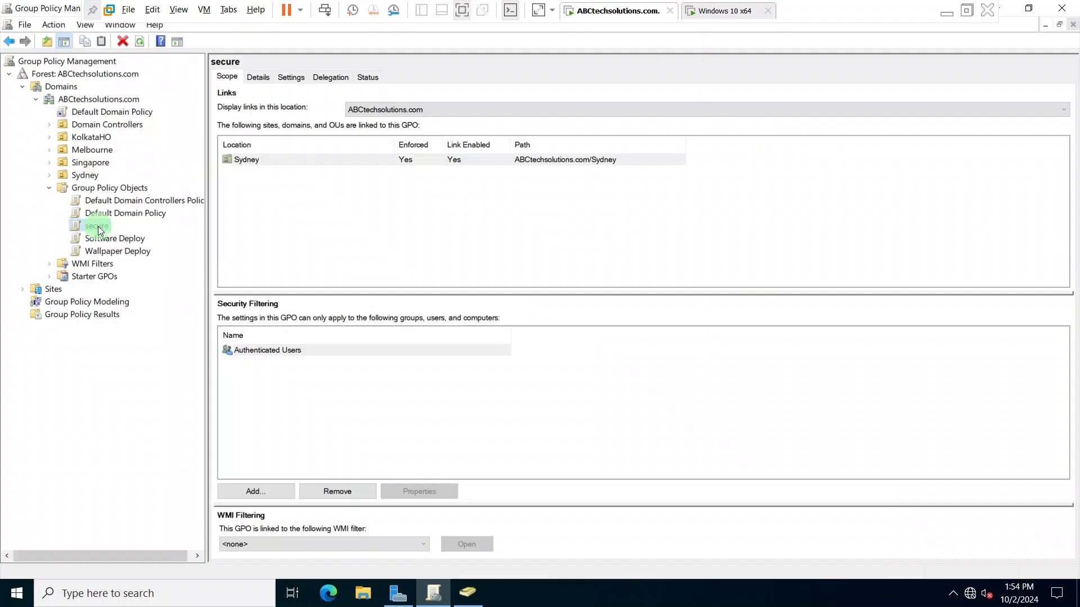
pyautogui.rightClick(98, 228)
pyautogui.click(115, 236)
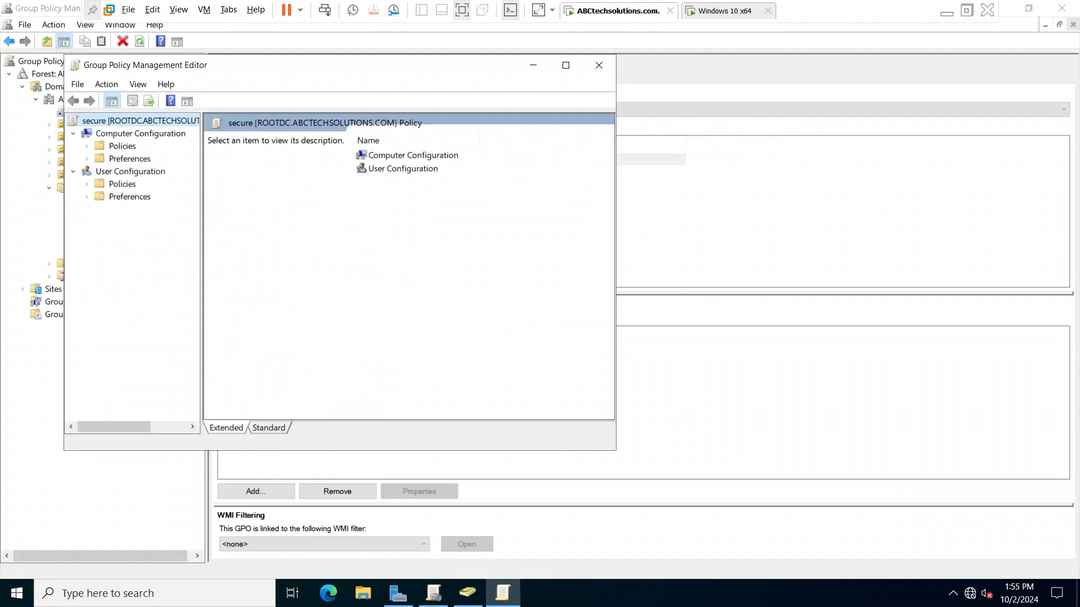
pyautogui.click(86, 147)
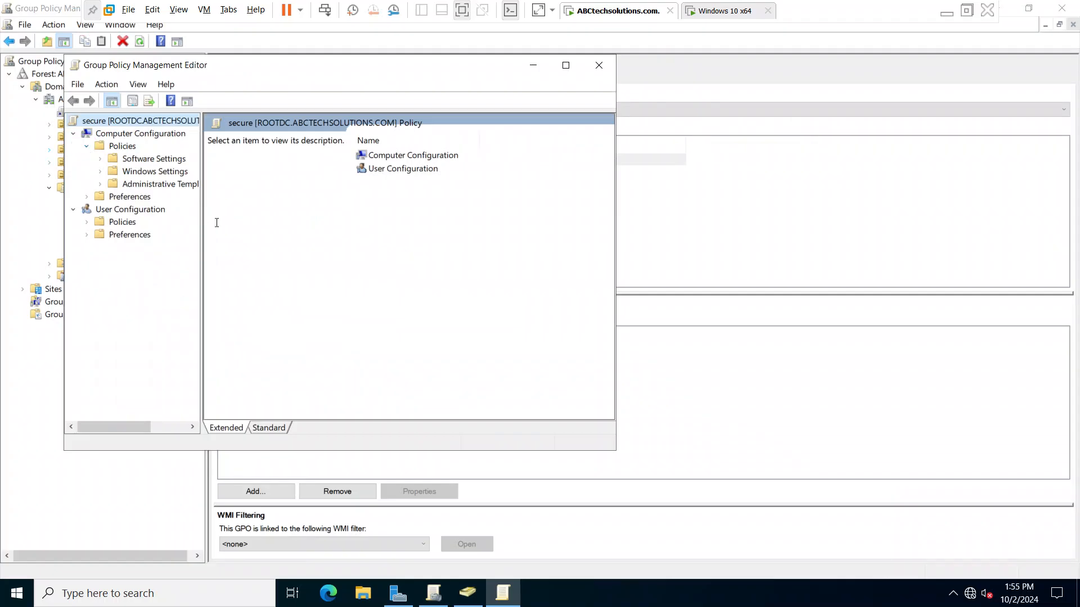
pyautogui.click(590, 72)
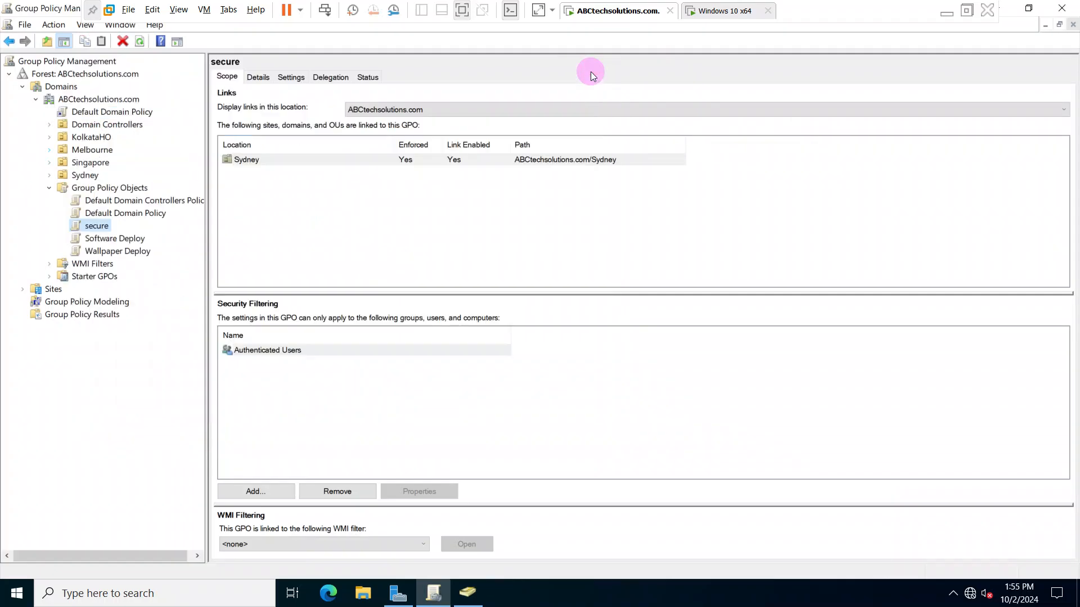
pyautogui.click(94, 191)
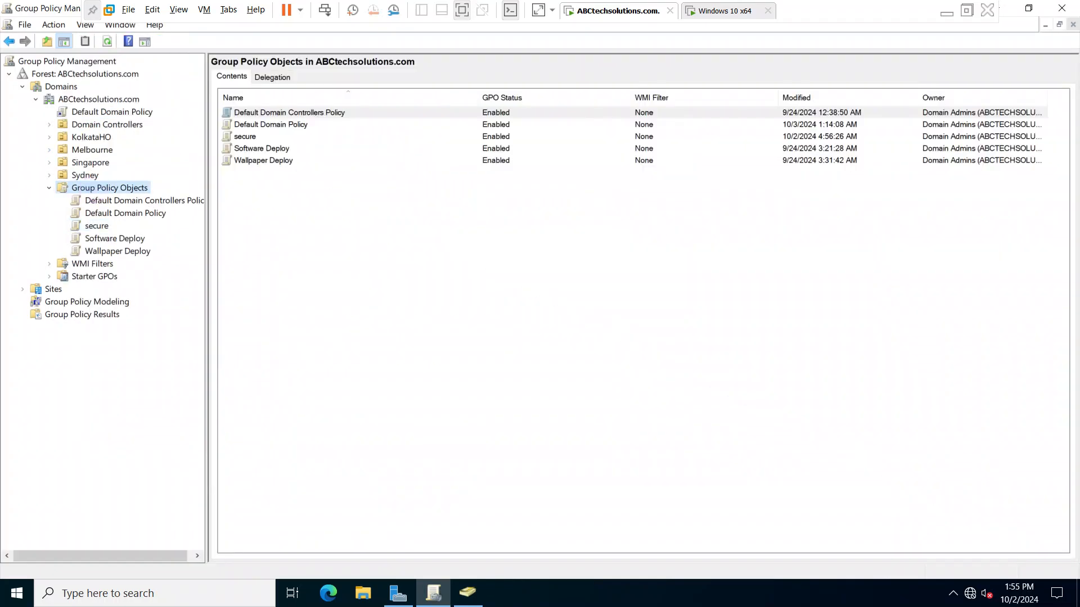
pyautogui.rightClick(94, 190)
pyautogui.click(151, 205)
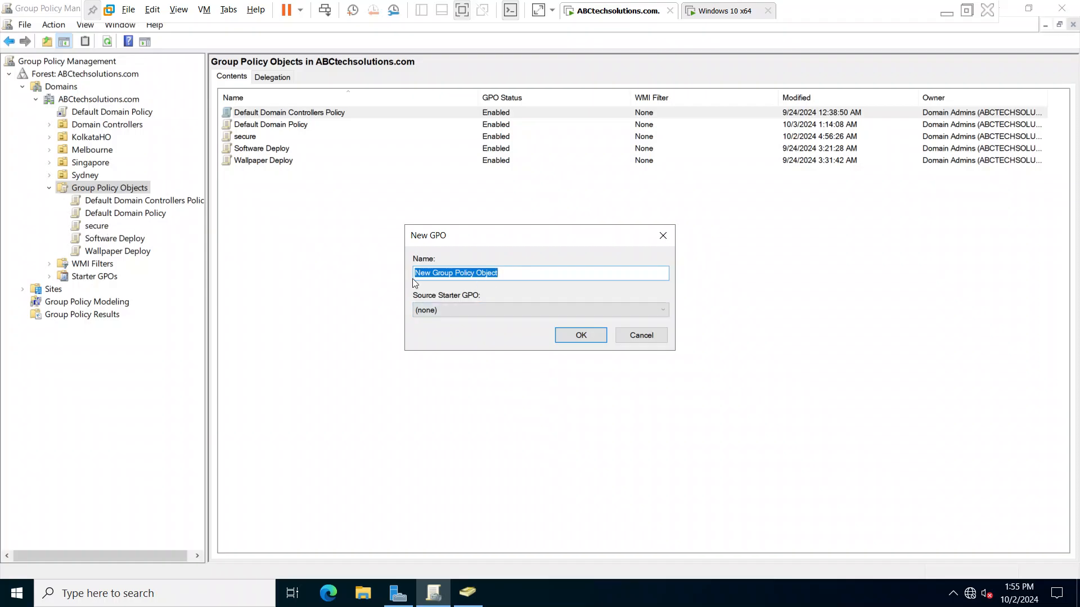
pyautogui.click(634, 335)
# - Open the secure GPO for editing in a maximized editor window and expand the Computer Configuration policies
pyautogui.click(97, 227)
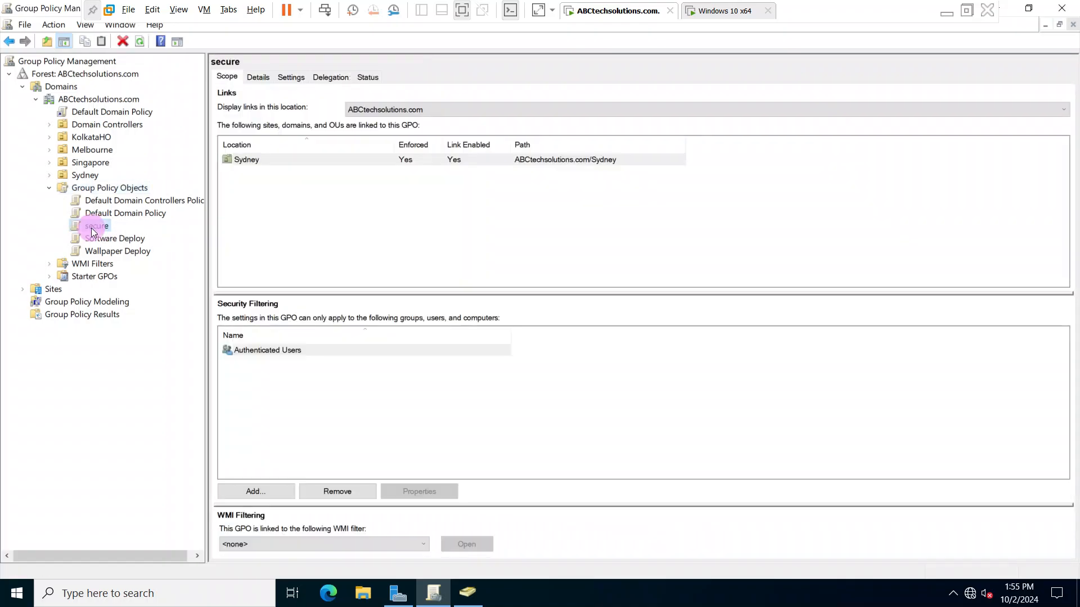
pyautogui.rightClick(108, 227)
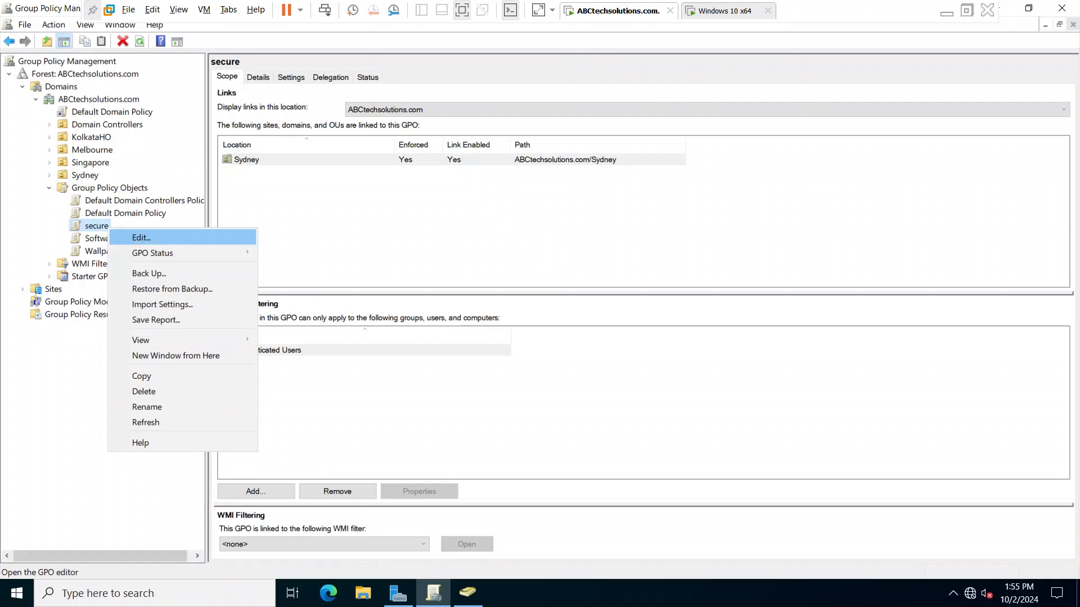
pyautogui.click(141, 237)
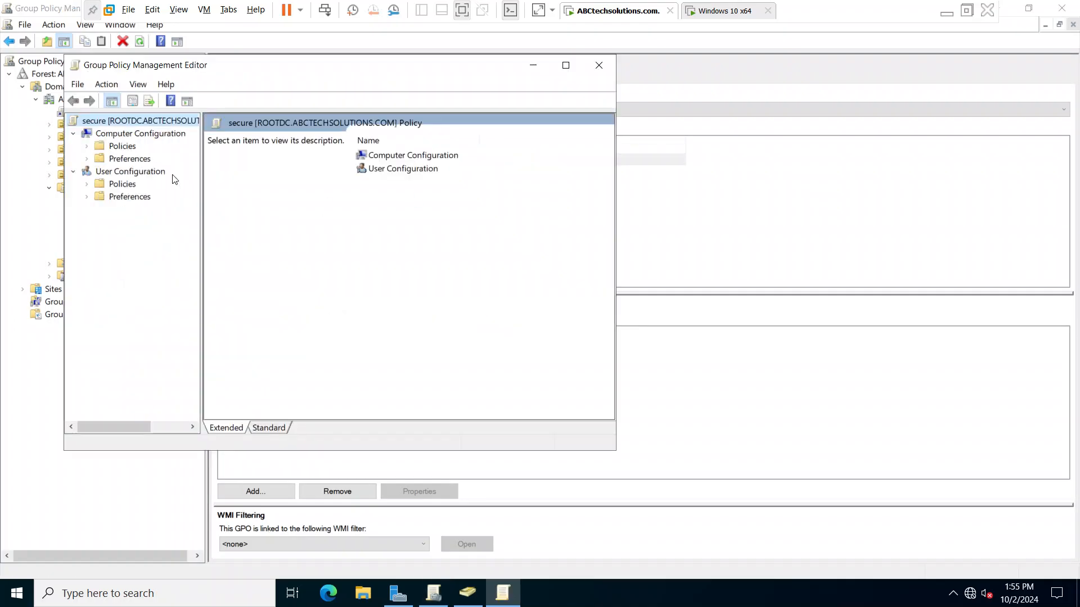
pyautogui.click(86, 146)
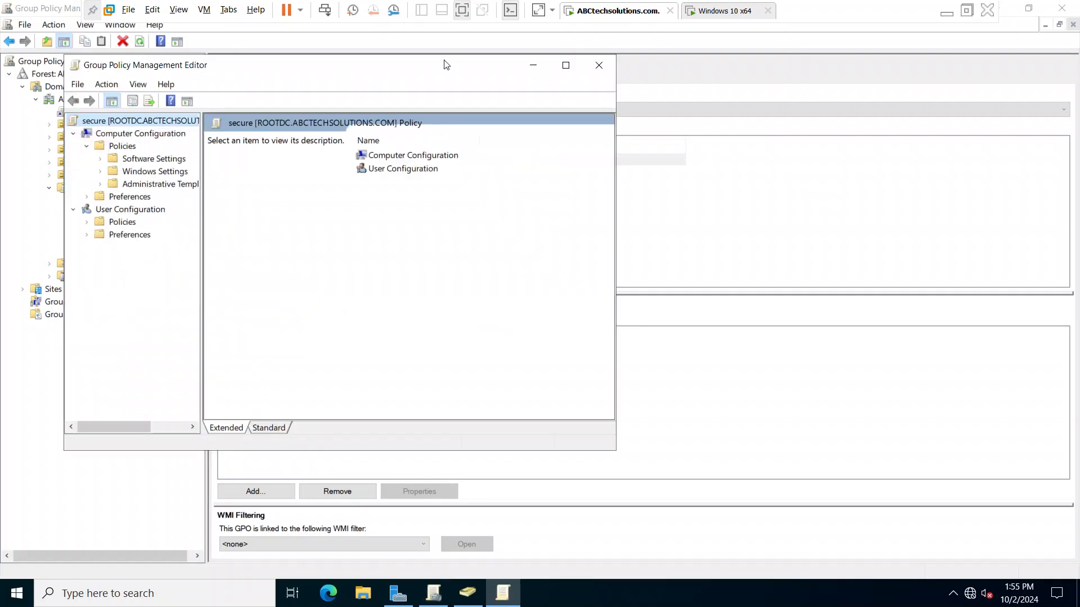
pyautogui.click(565, 65)
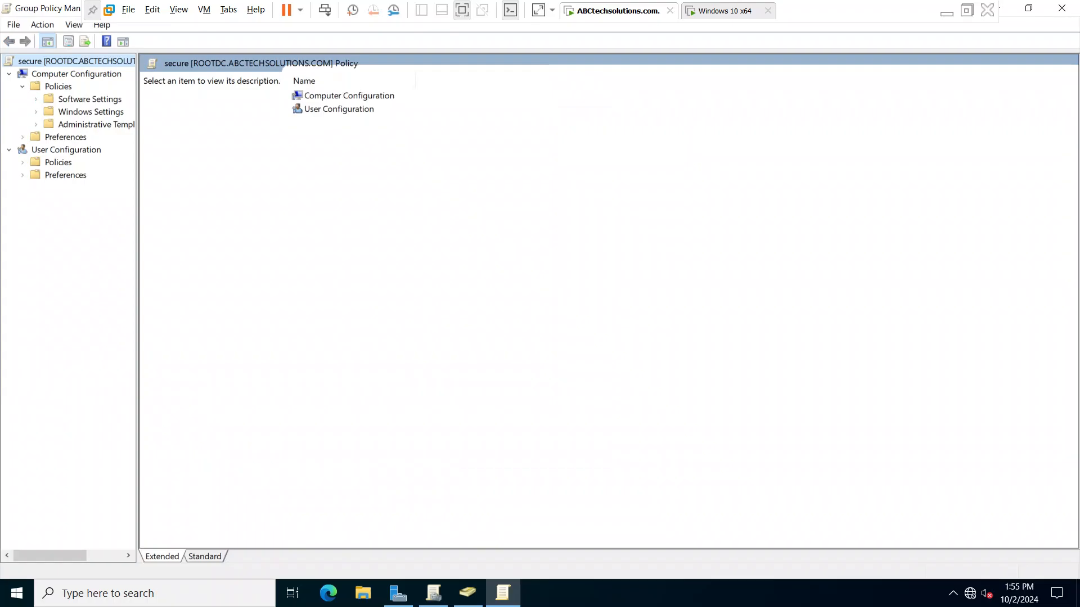
# - Open the Account Lockout Policy within Account Policies of the computer's Windows security settings
pyautogui.click(36, 99)
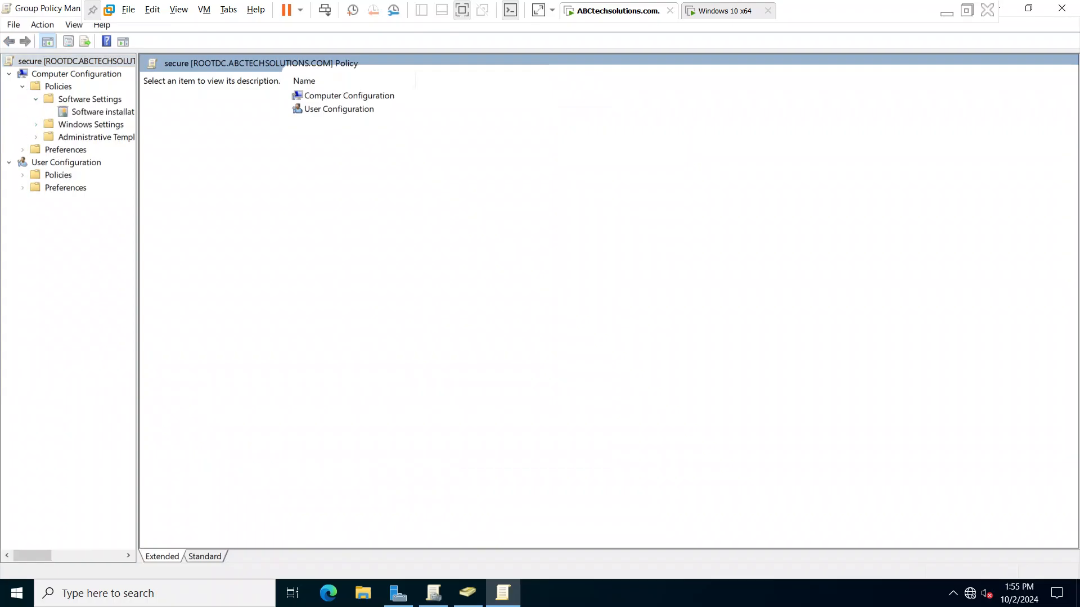
pyautogui.click(37, 125)
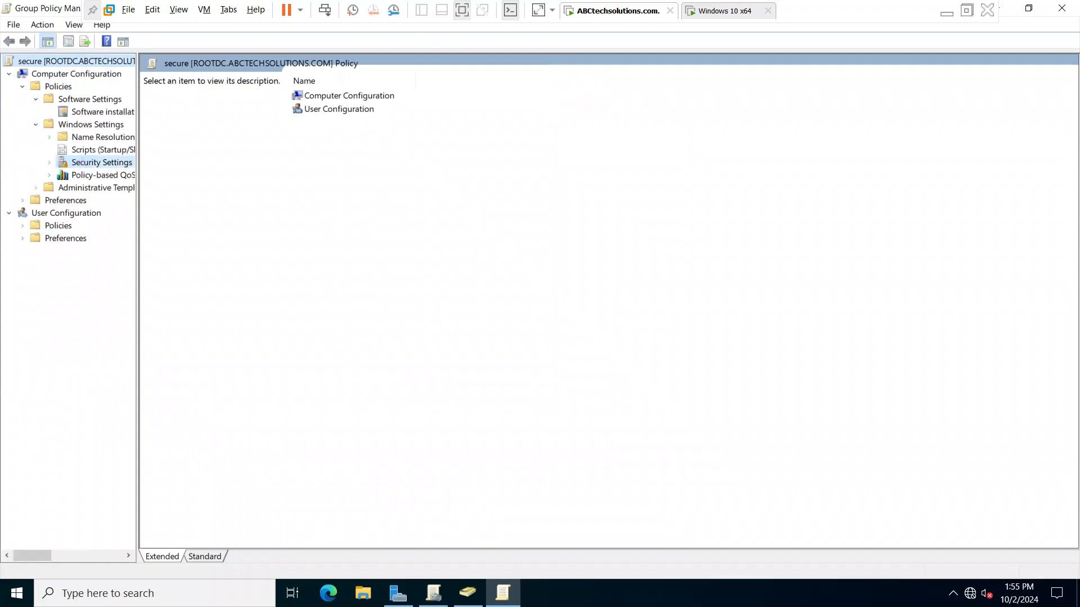
pyautogui.click(64, 164)
pyautogui.click(49, 163)
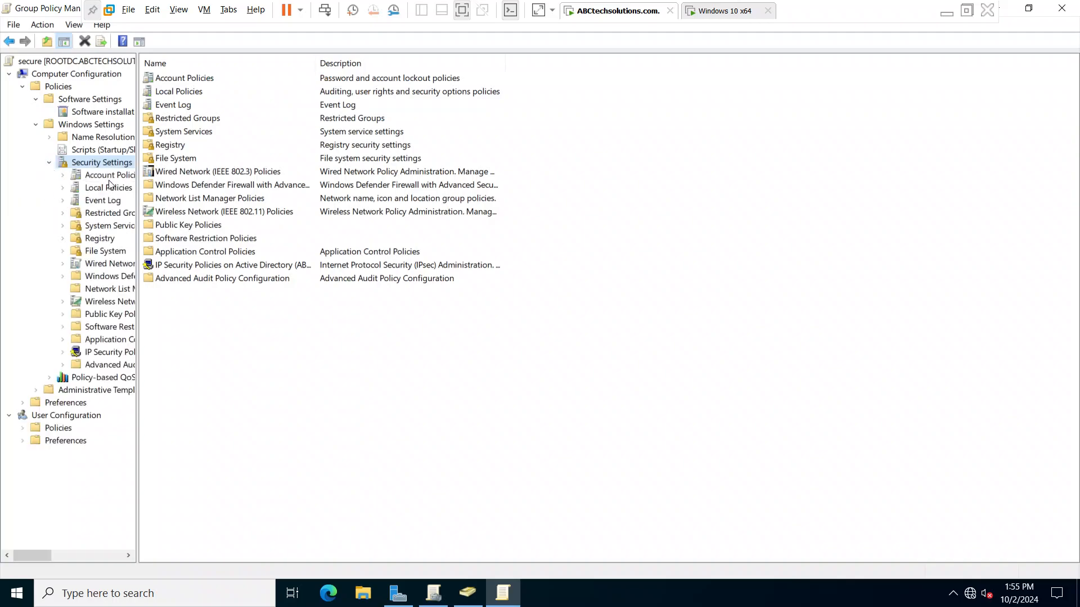
pyautogui.click(111, 175)
pyautogui.doubleClick(232, 92)
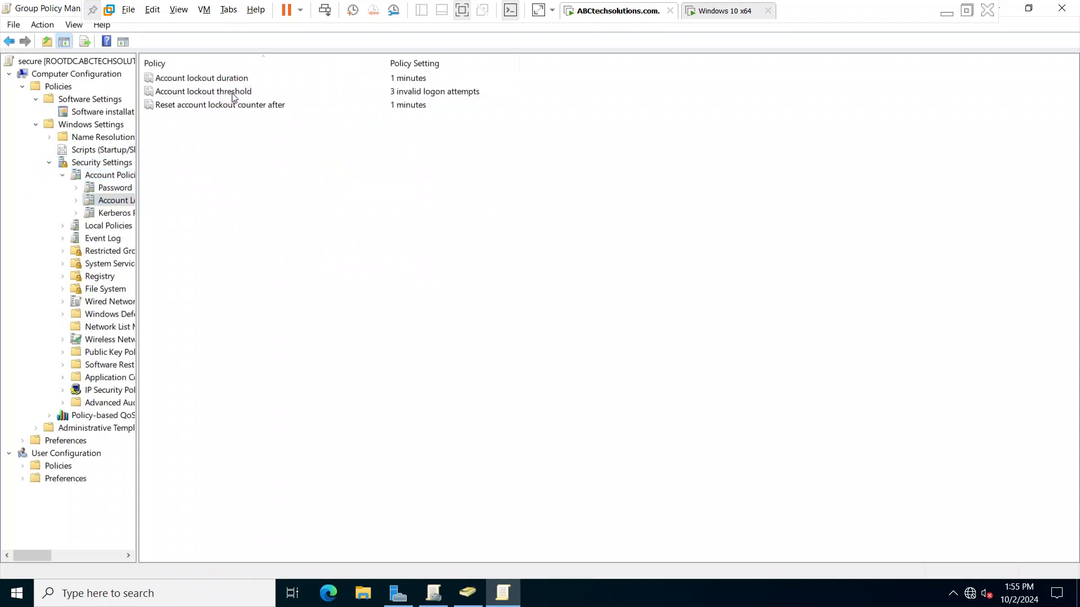
# - Review the number of invalid logon attempts in the Account lockout threshold properties and close them
pyautogui.doubleClick(379, 93)
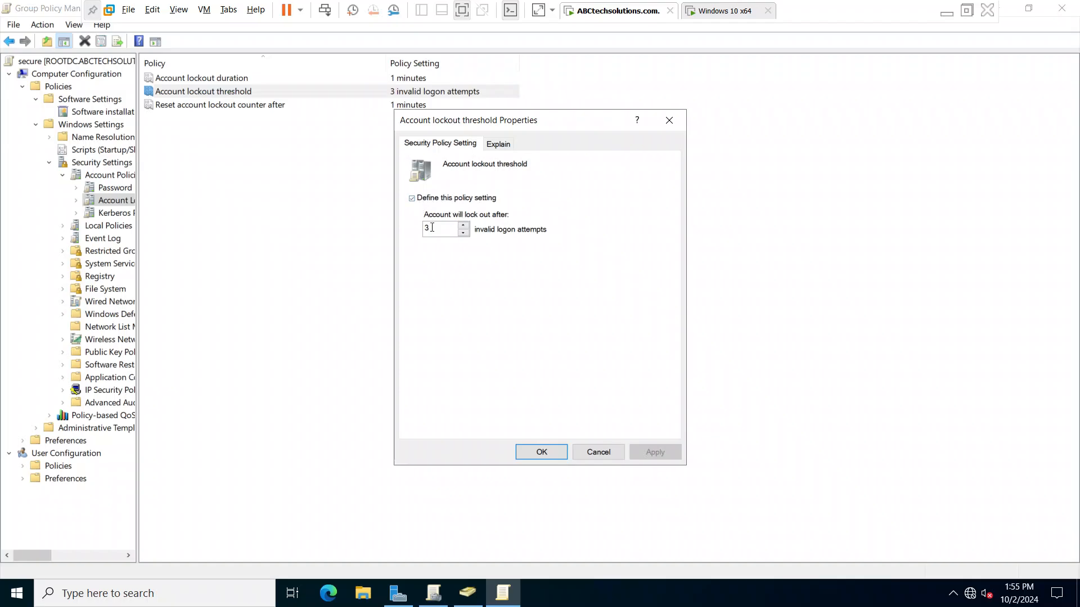
pyautogui.moveTo(438, 229); pyautogui.dragTo(419, 229)
pyautogui.moveTo(441, 231); pyautogui.dragTo(419, 232)
pyautogui.click(666, 123)
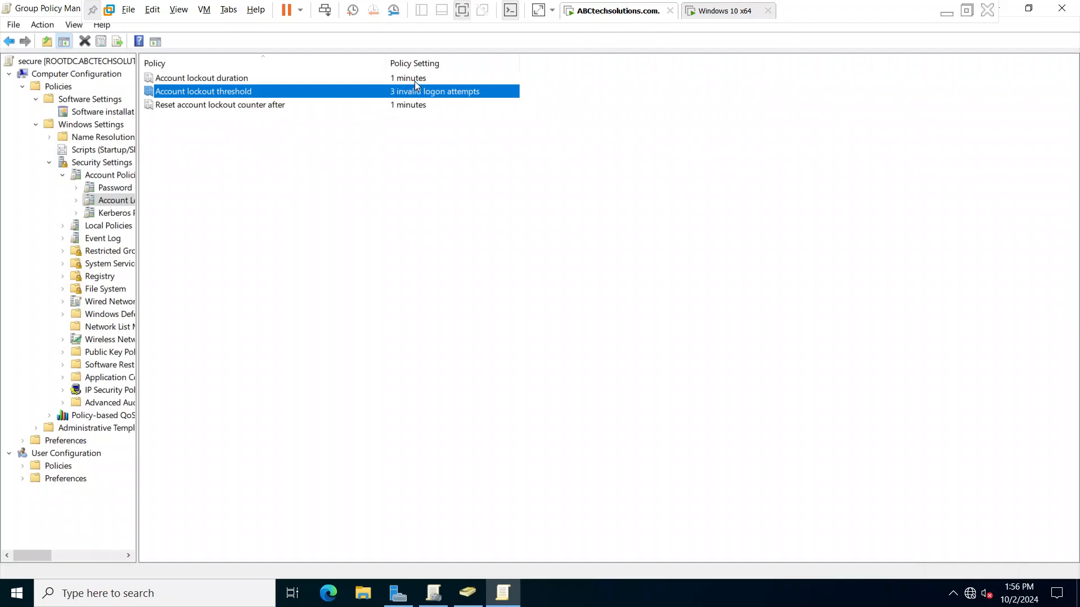
# - Examine the define option and the attempt limit in the Account lockout threshold properties, and cancel without changes
pyautogui.doubleClick(370, 93)
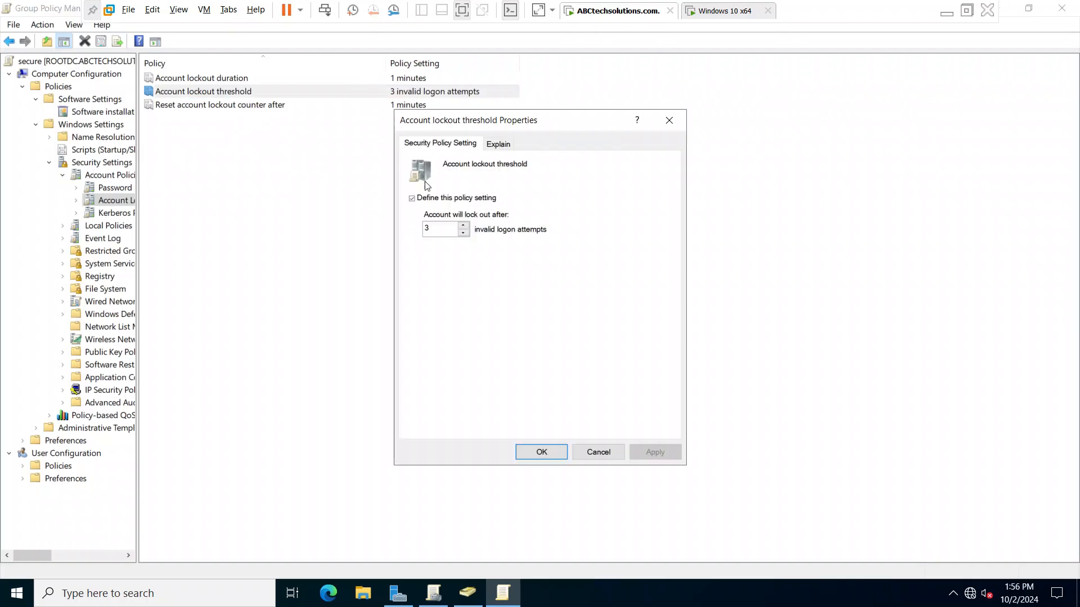
pyautogui.click(413, 200)
pyautogui.click(413, 199)
pyautogui.moveTo(436, 230); pyautogui.dragTo(416, 231)
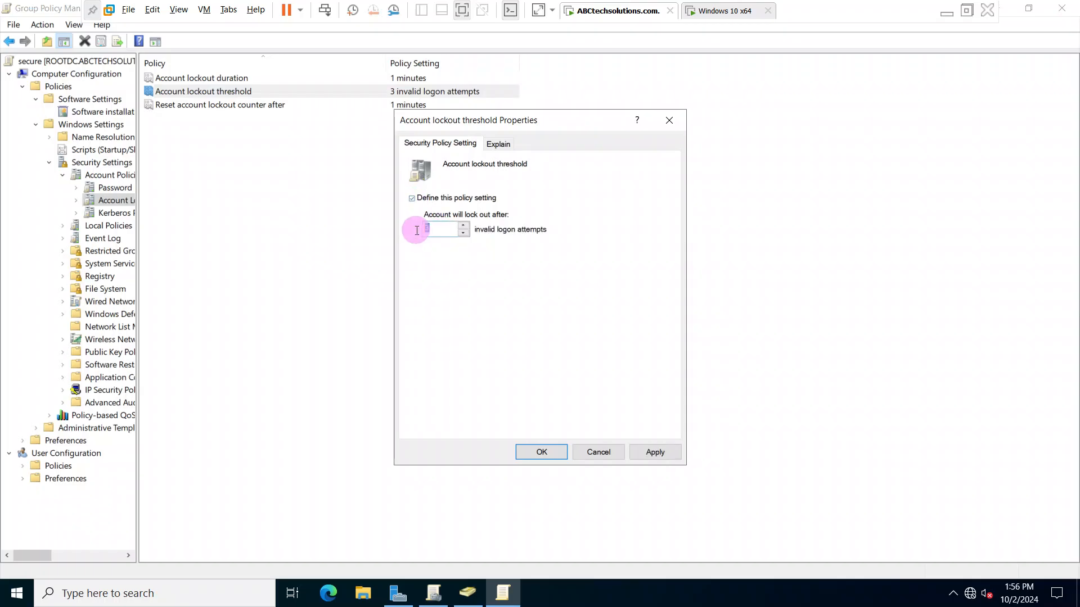
pyautogui.click(437, 231)
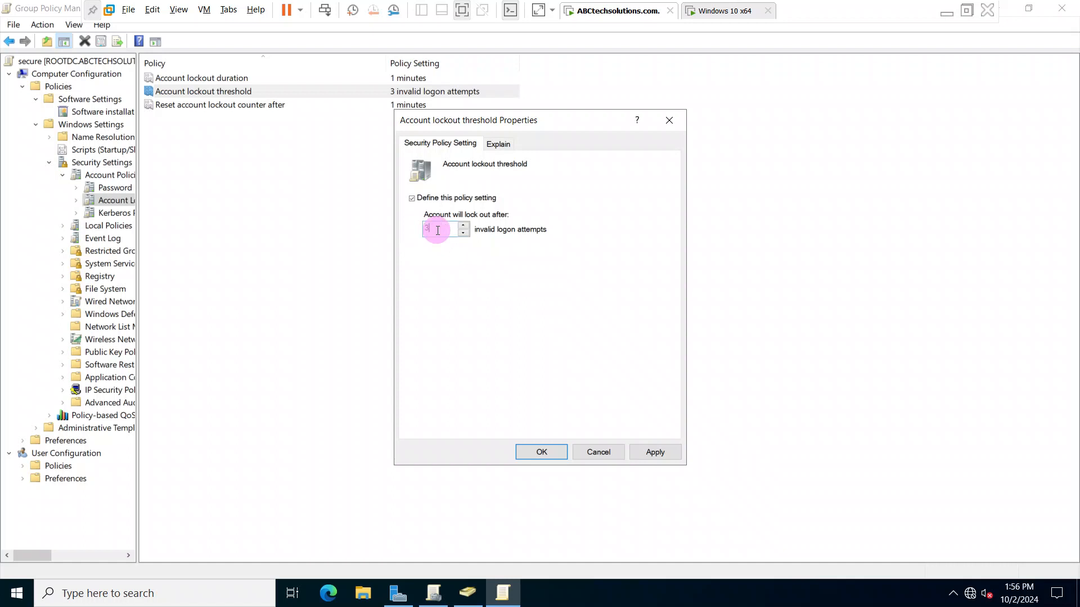
pyautogui.click(610, 458)
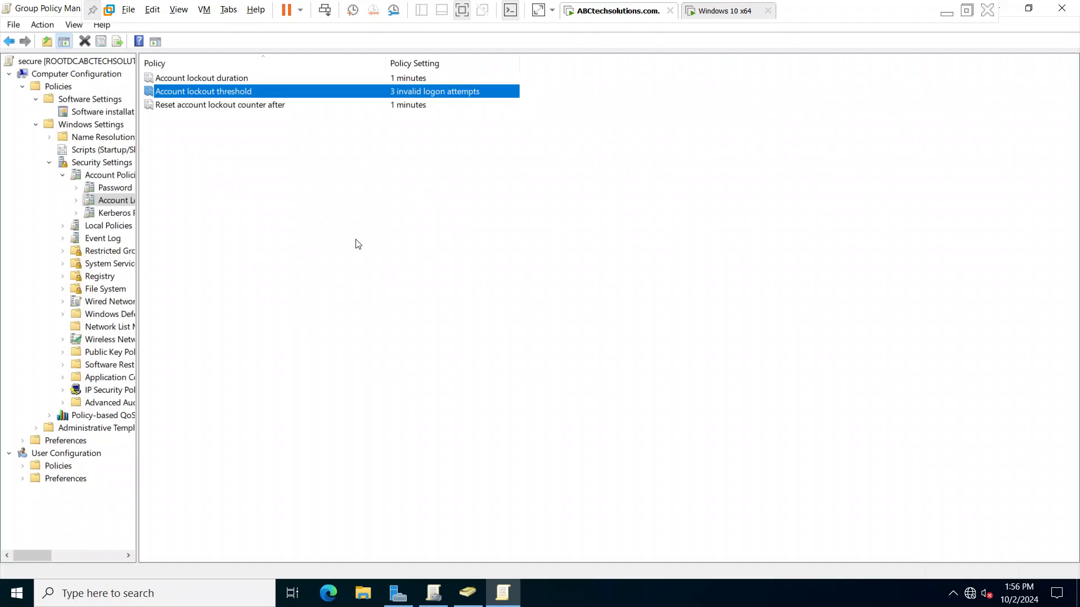
# - Minimize the policy editor, expand the Sydney organizational unit and view its linked Group Policy Objects
pyautogui.click(1061, 8)
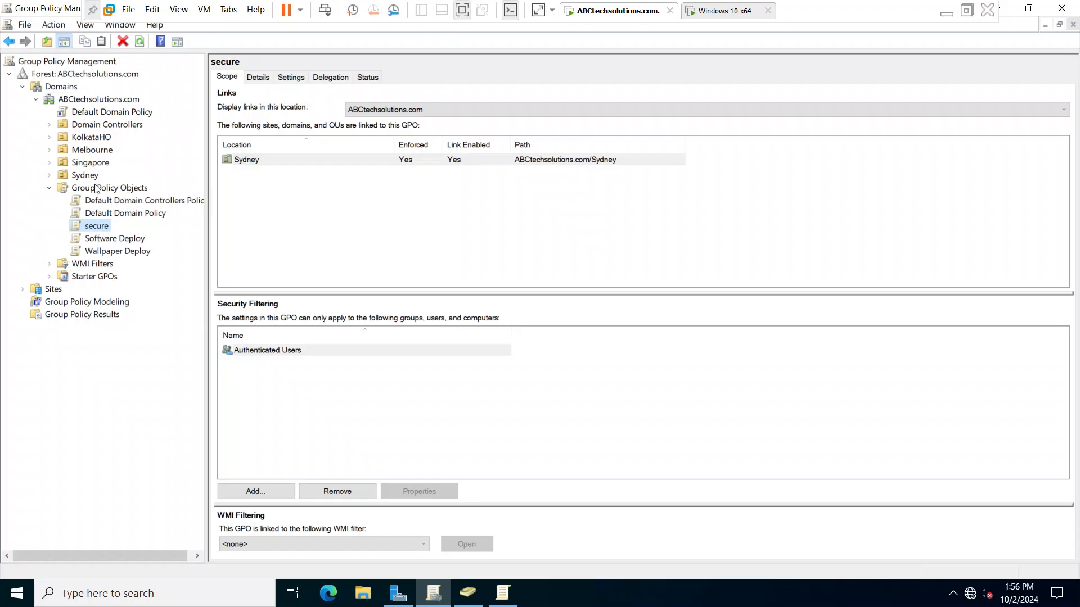
pyautogui.click(49, 175)
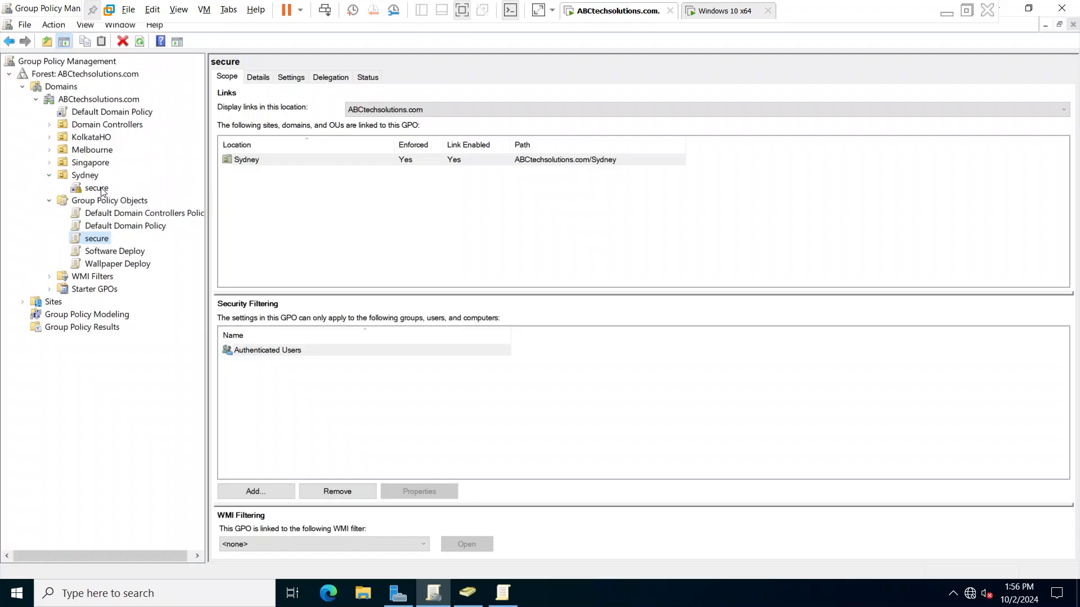
pyautogui.click(88, 175)
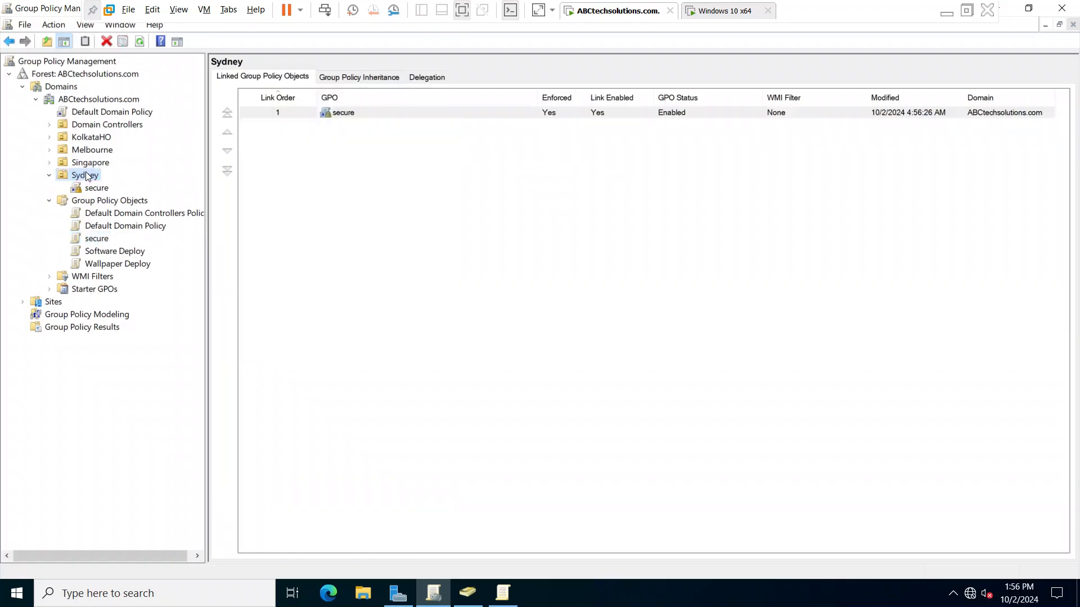
pyautogui.click(86, 175)
pyautogui.click(51, 328)
# - Start linking an existing GPO to Sydney, select secure in the list, and cancel the link
pyautogui.rightClick(78, 176)
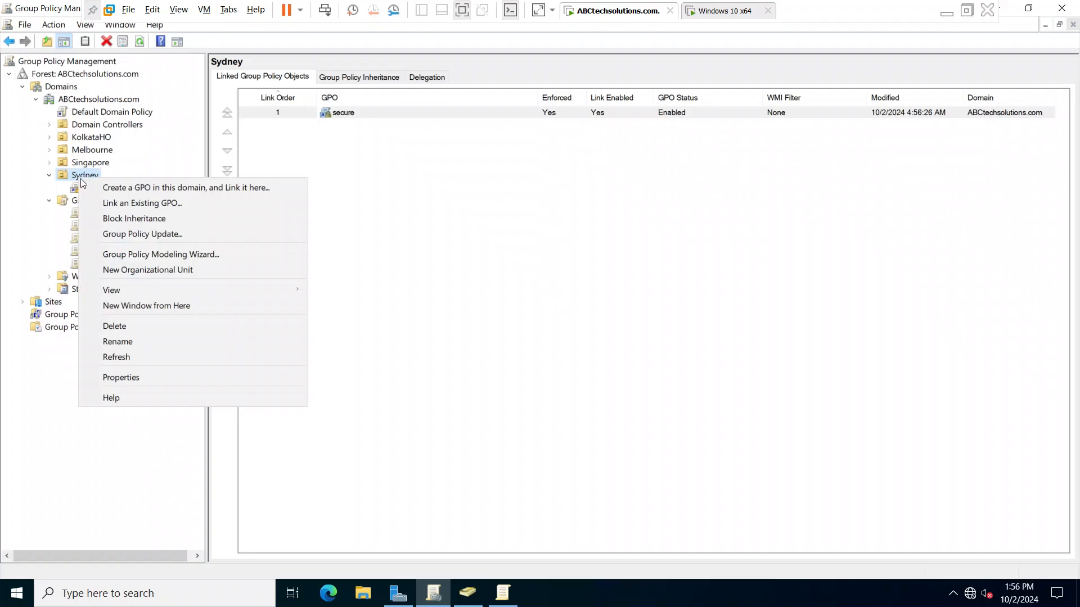
pyautogui.click(165, 201)
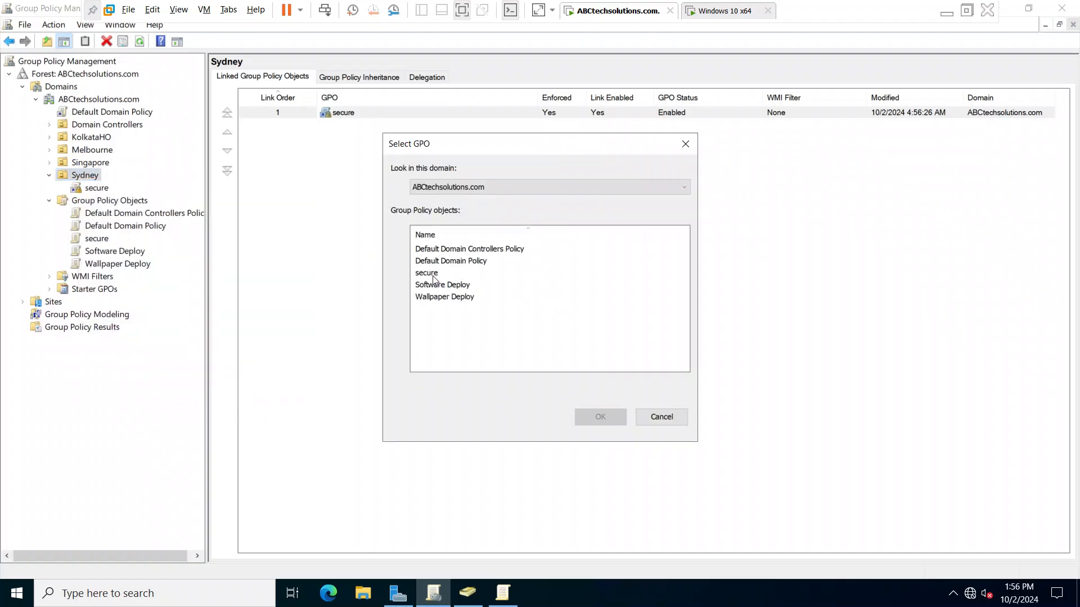
pyautogui.click(432, 274)
pyautogui.click(661, 417)
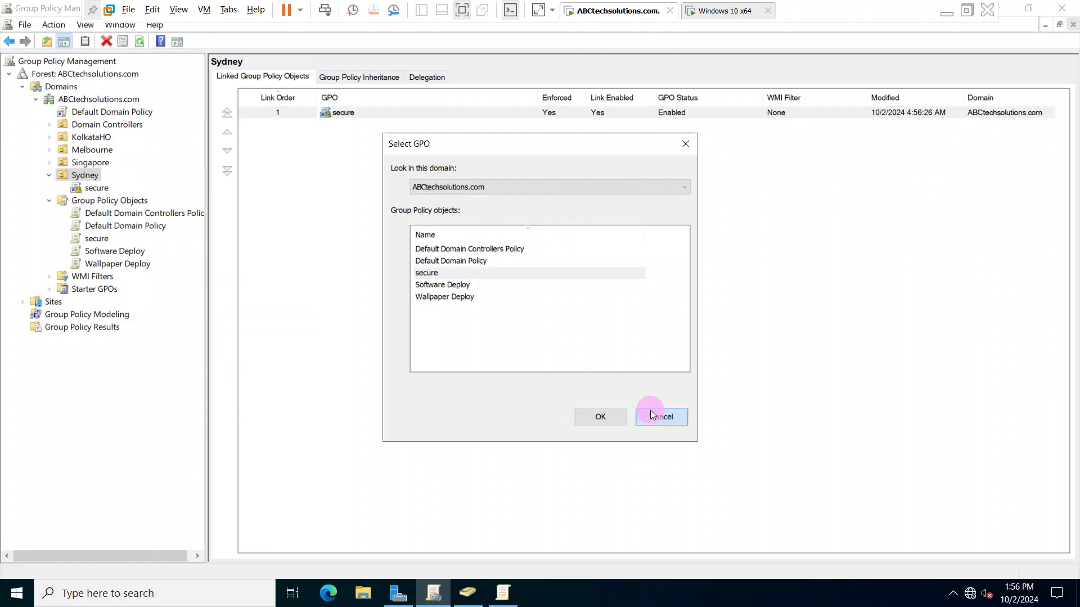
# - Select the secure link under Sydney, and close Group Policy Management, Active Directory Users and Computers and the remaining management window
pyautogui.click(97, 187)
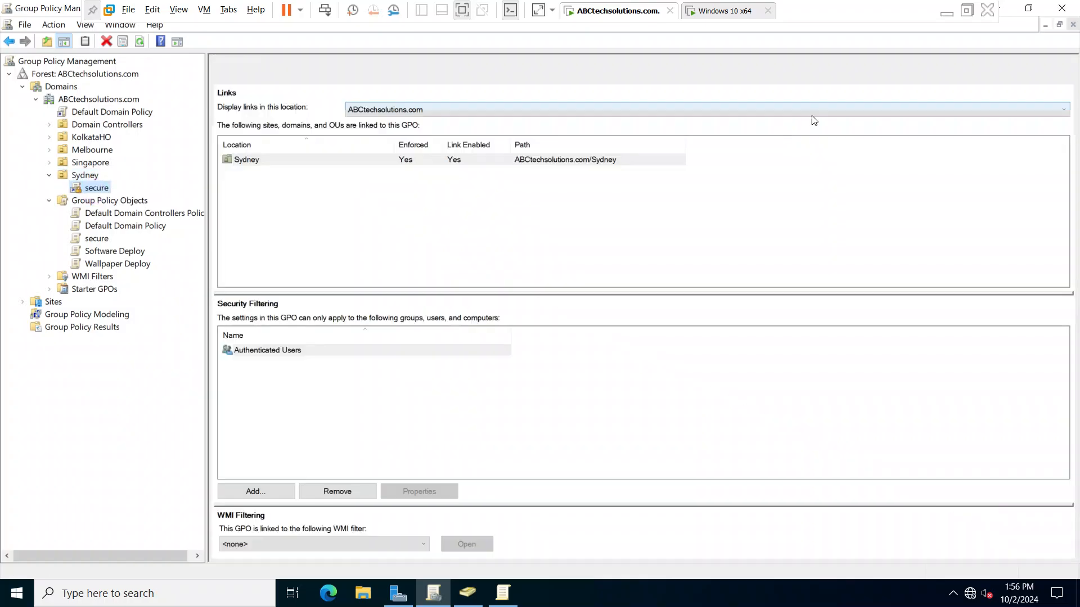
pyautogui.click(1063, 8)
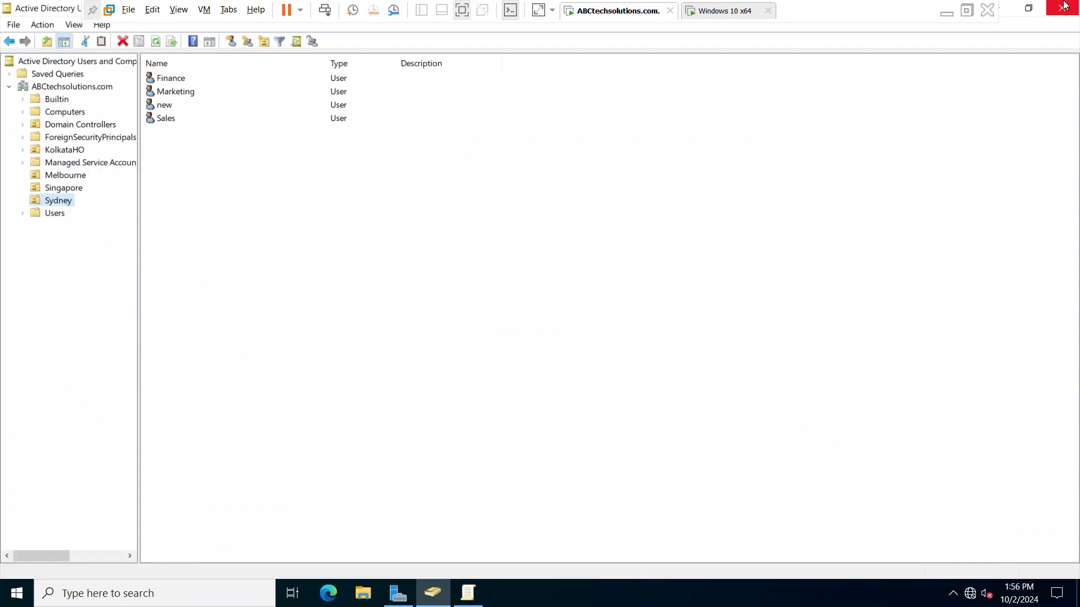
pyautogui.click(1063, 6)
pyautogui.click(1063, 6)
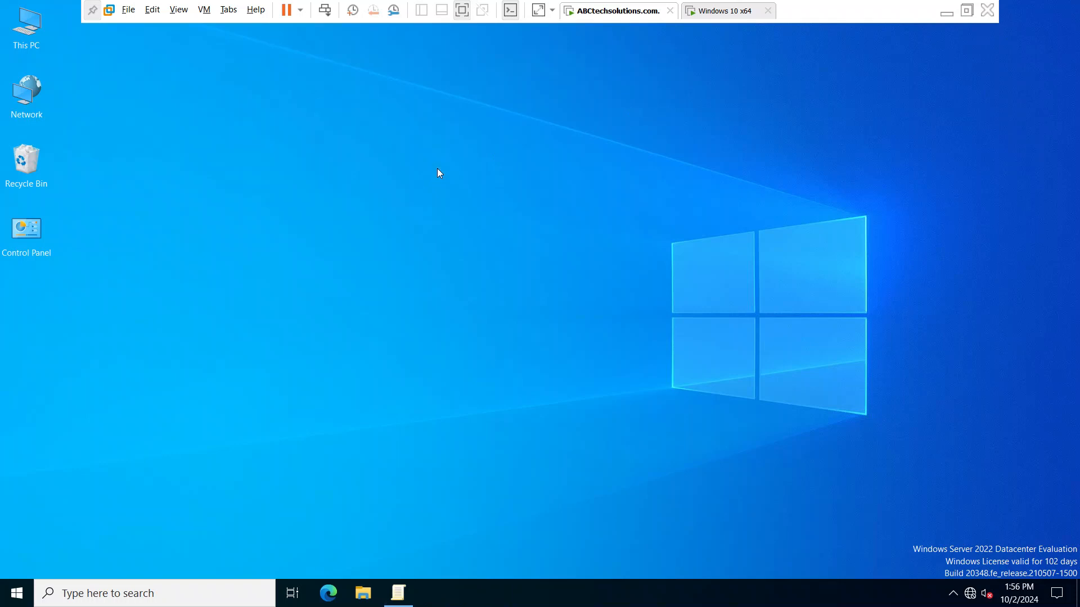
# - Open a Command Prompt and run gpupdate /force to refresh the group policies
pyautogui.press('super+r')
pyautogui.press('Return')
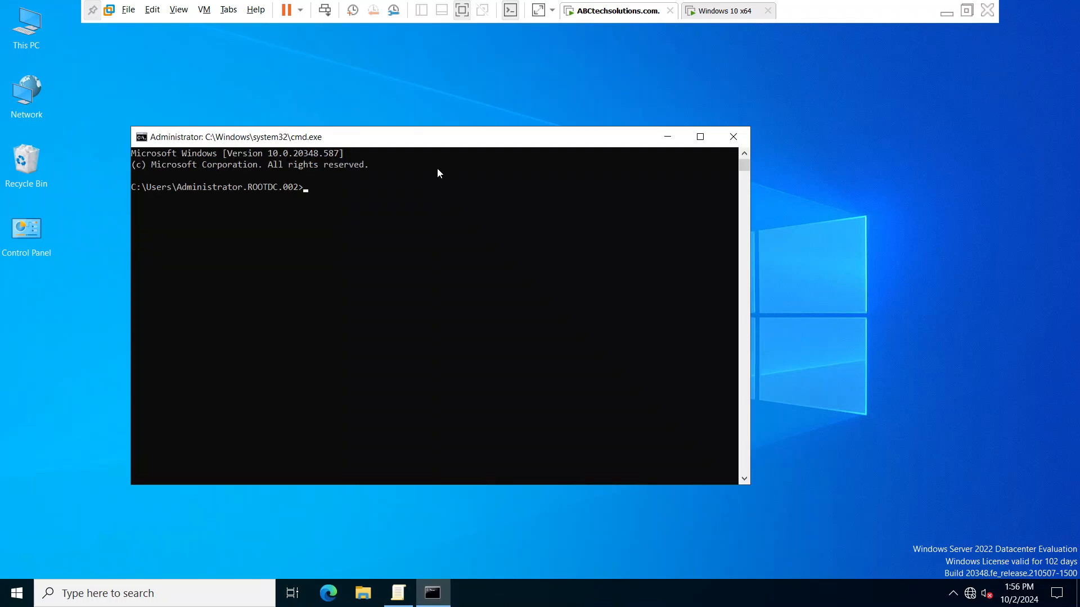
pyautogui.write('cmd')
pyautogui.press('BackSpace')
pyautogui.press('BackSpace')
pyautogui.press('BackSpace')
pyautogui.write('gpupdate /force')
pyautogui.press('Return')
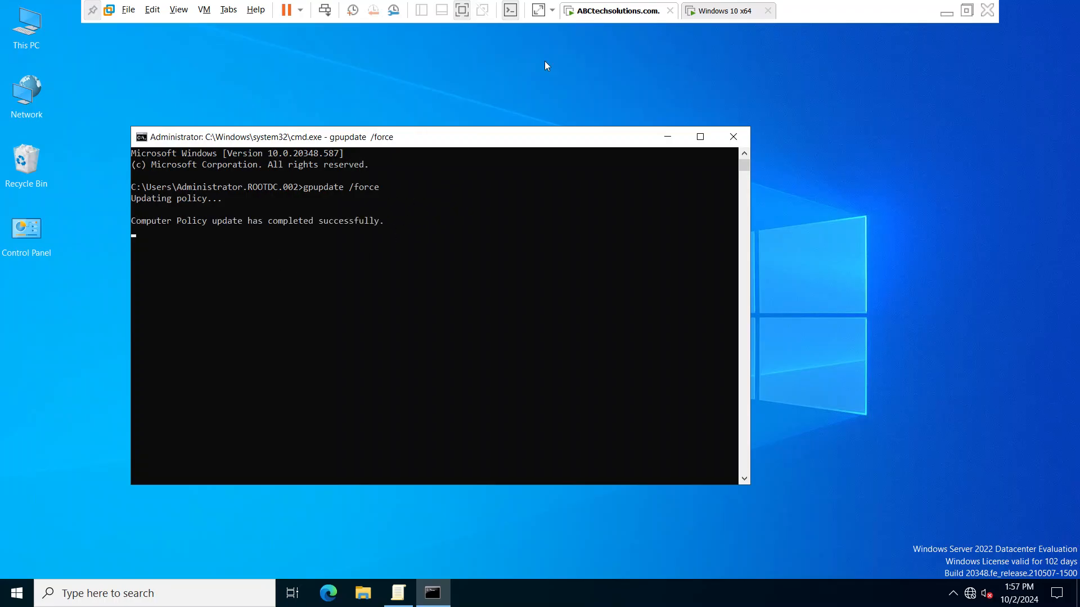
# - Bring the policy editor back up, switch to the Windows 10 x64 virtual machine and select the Sales account for sign-in
pyautogui.click(400, 597)
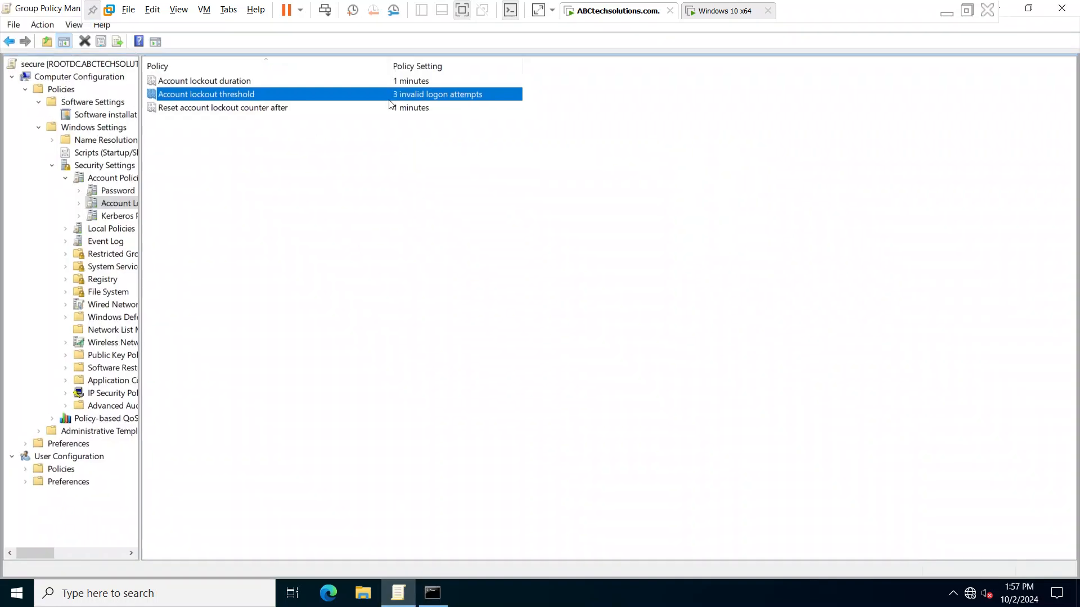
pyautogui.click(709, 12)
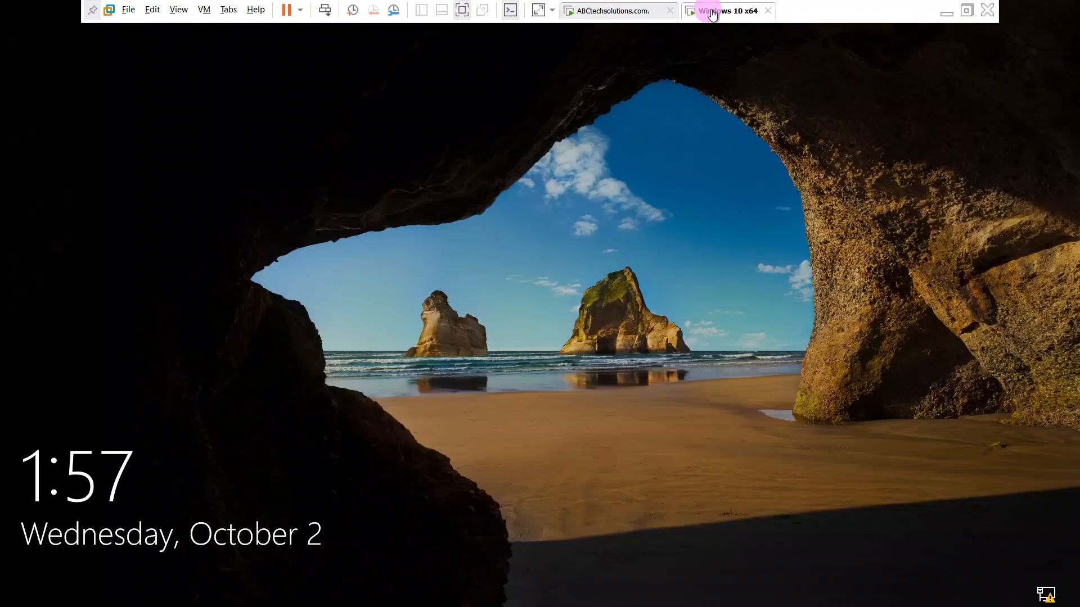
pyautogui.click(494, 272)
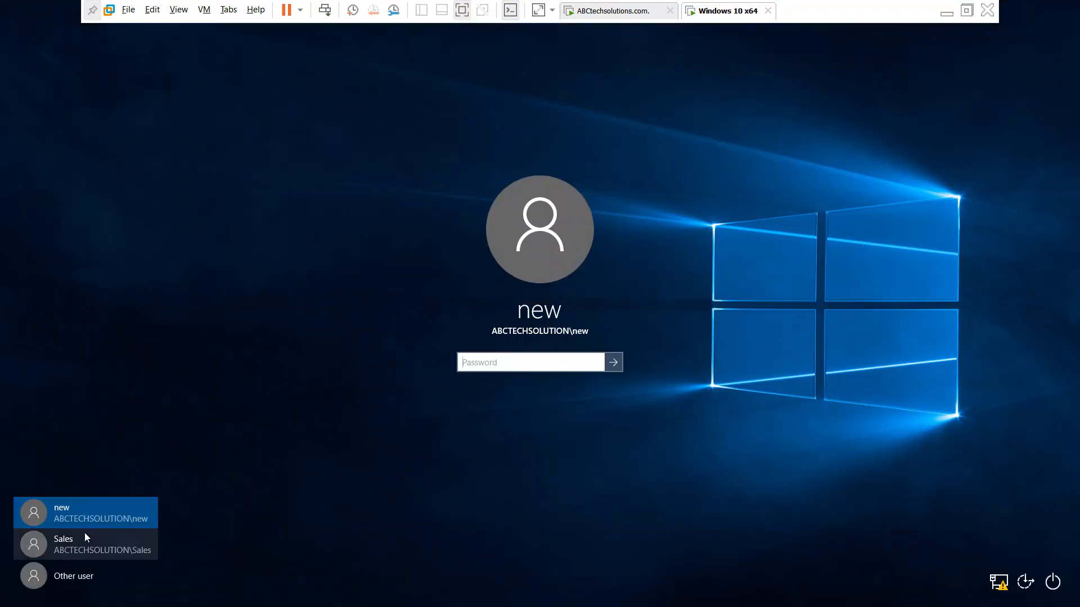
pyautogui.click(84, 533)
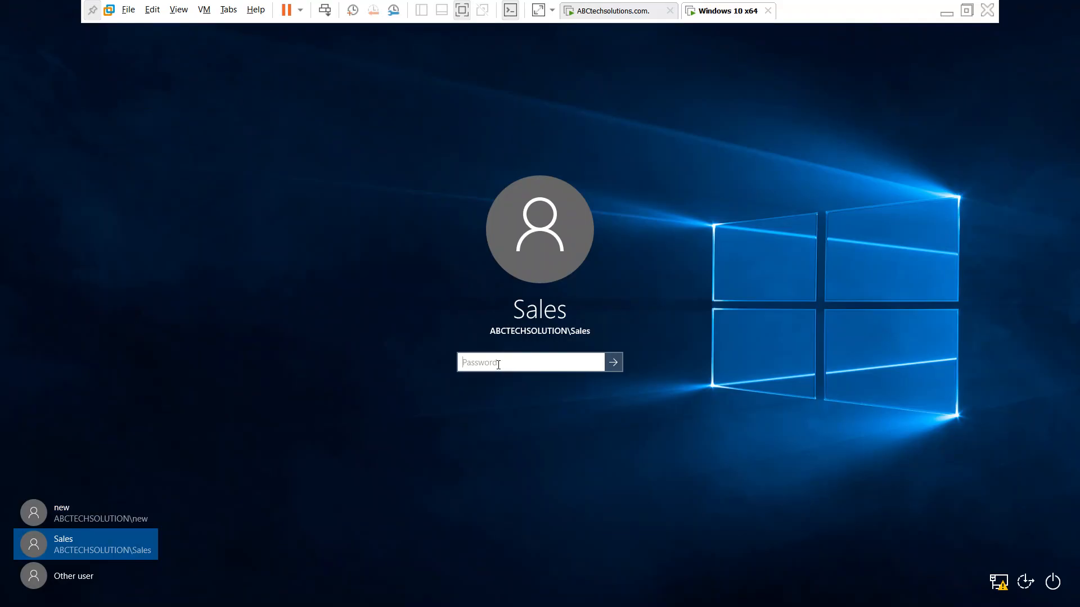
# - Try to sign in as Sales twice with an incorrect account password, dismissing the message after each attempt
pyautogui.write('•••')
pyautogui.press('Return')
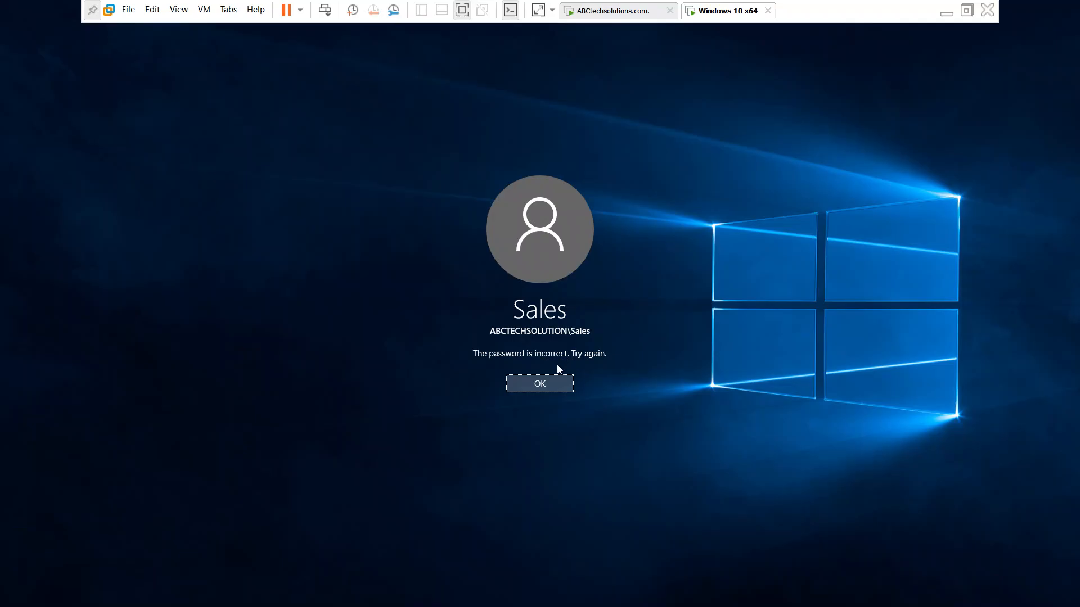
pyautogui.click(568, 374)
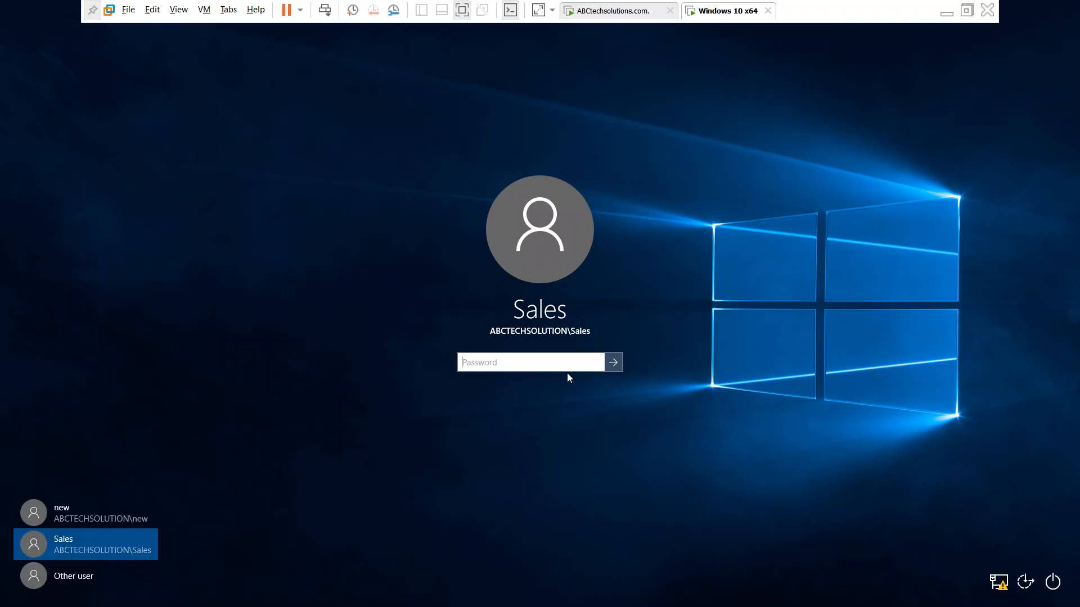
pyautogui.write('1234')
pyautogui.press('Return')
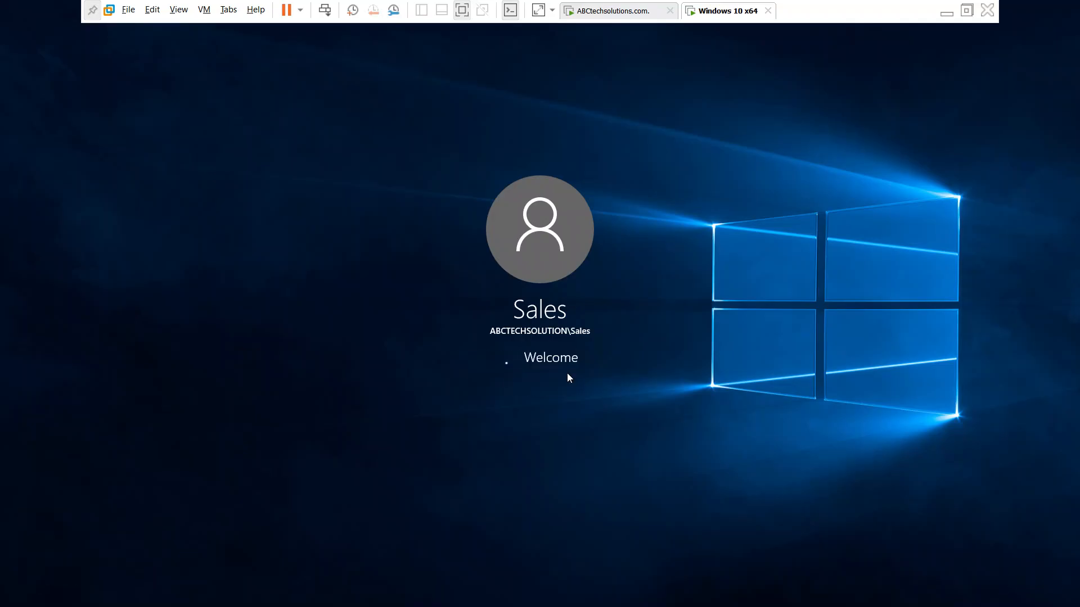
pyautogui.click(567, 374)
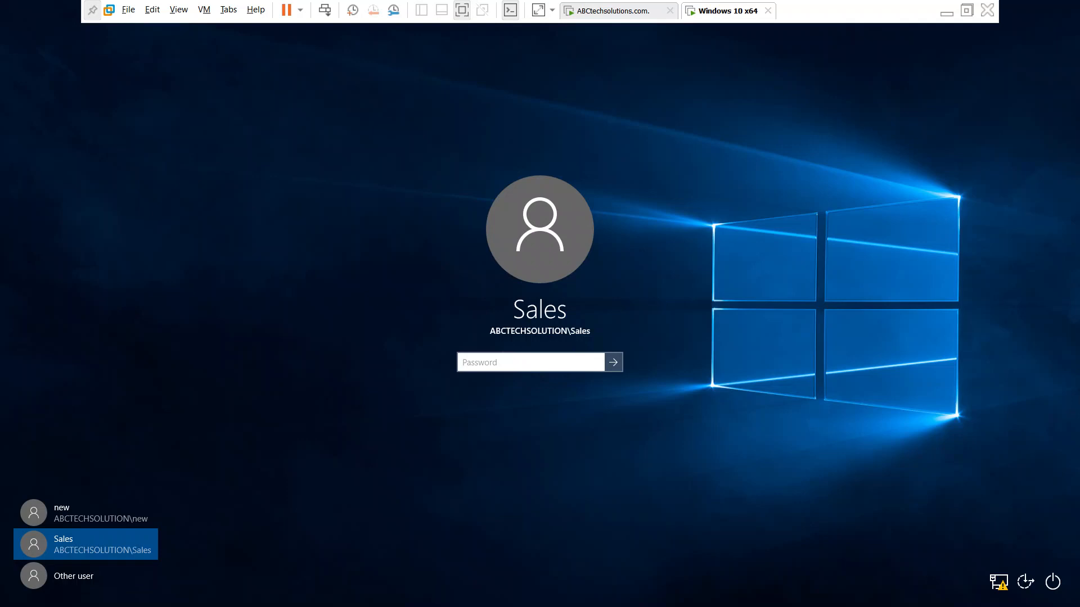
# - Try once more to sign in as Sales with an incorrect account password
pyautogui.write('••••••••')
pyautogui.press('Return')
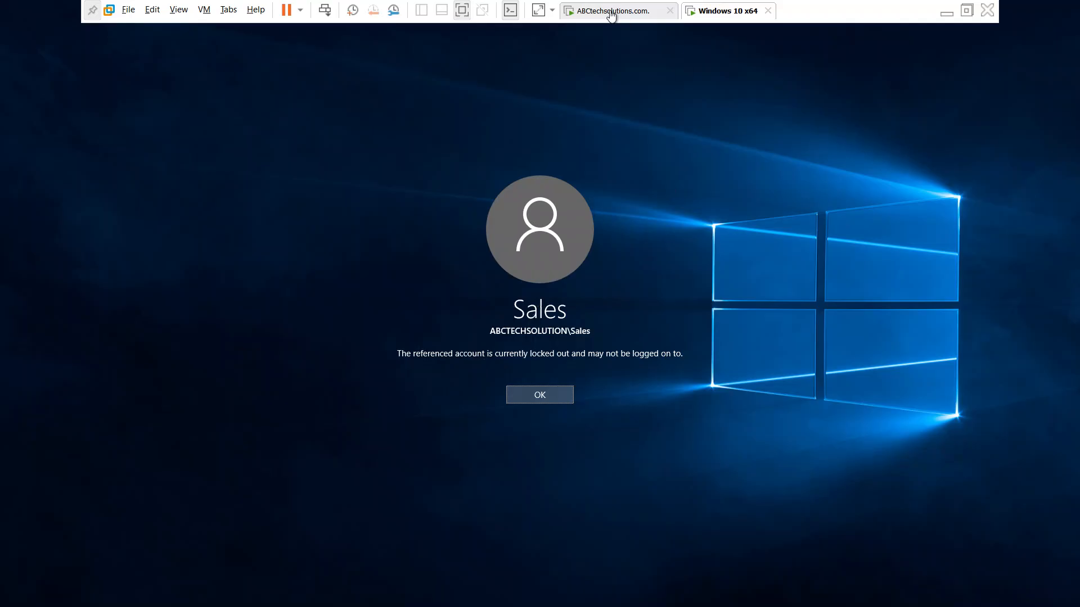
# - Switch to the ABCtechsolutions.com virtual machine, minimise the policy editor and open Active Directory Users and Computers through Server Manager
pyautogui.click(608, 12)
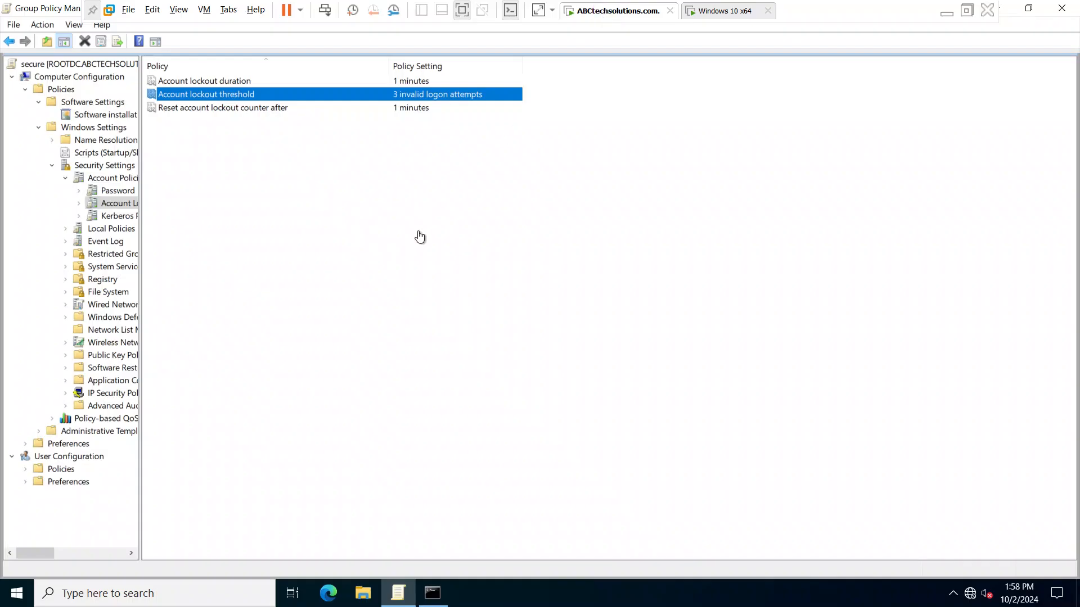
pyautogui.click(725, 10)
pyautogui.click(641, 10)
pyautogui.click(1007, 8)
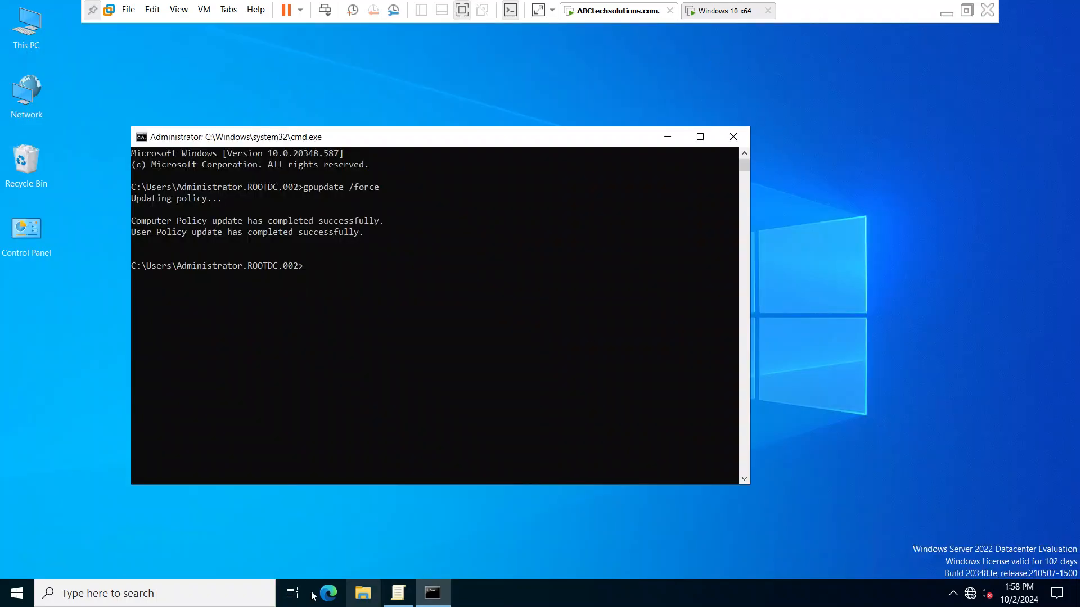
pyautogui.click(15, 590)
pyautogui.click(91, 281)
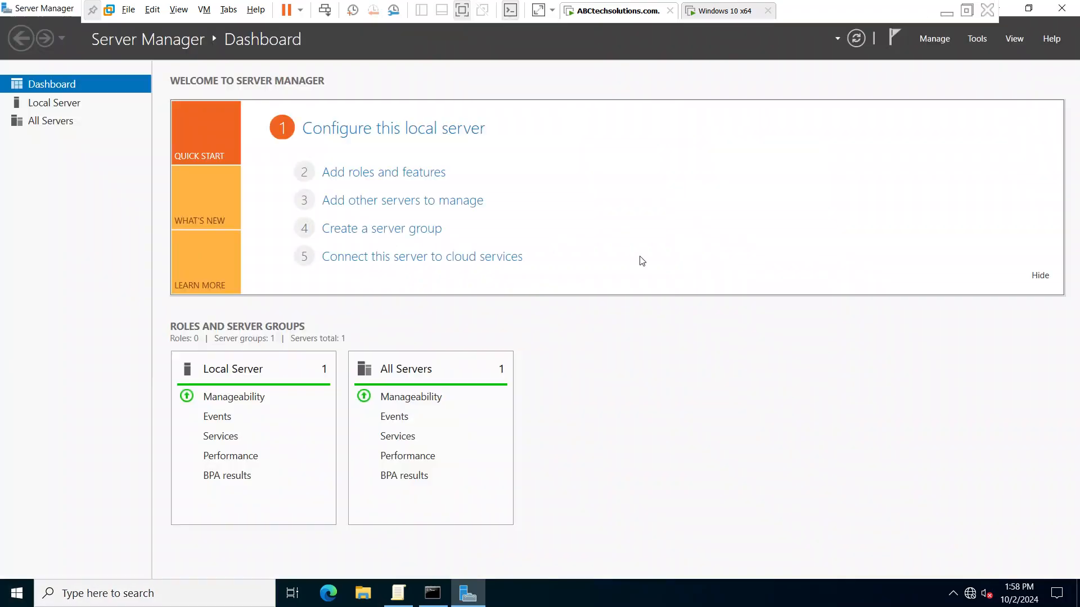
pyautogui.click(978, 40)
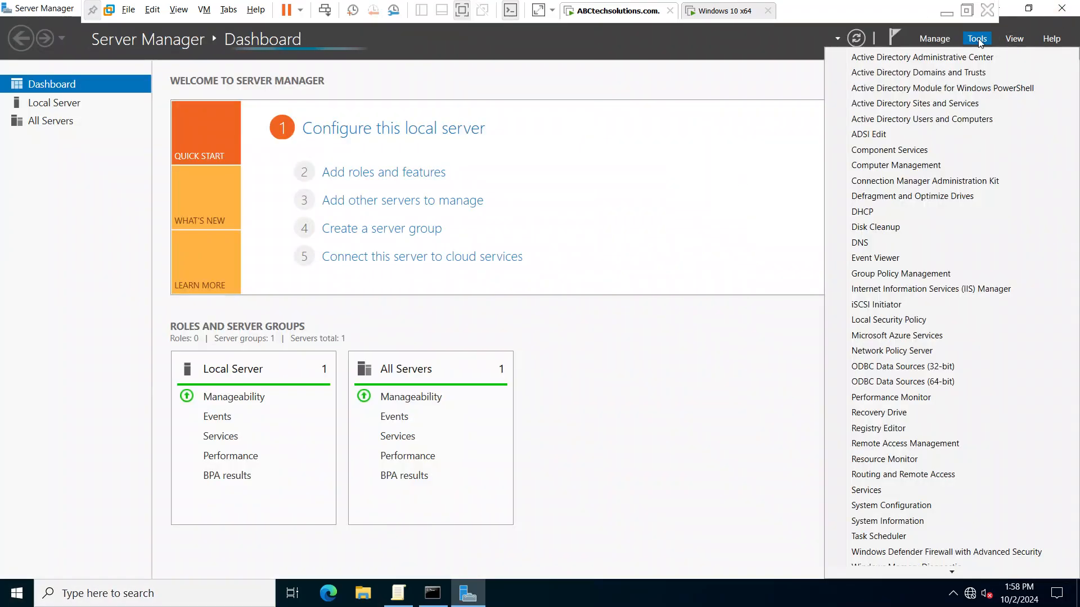
pyautogui.click(894, 119)
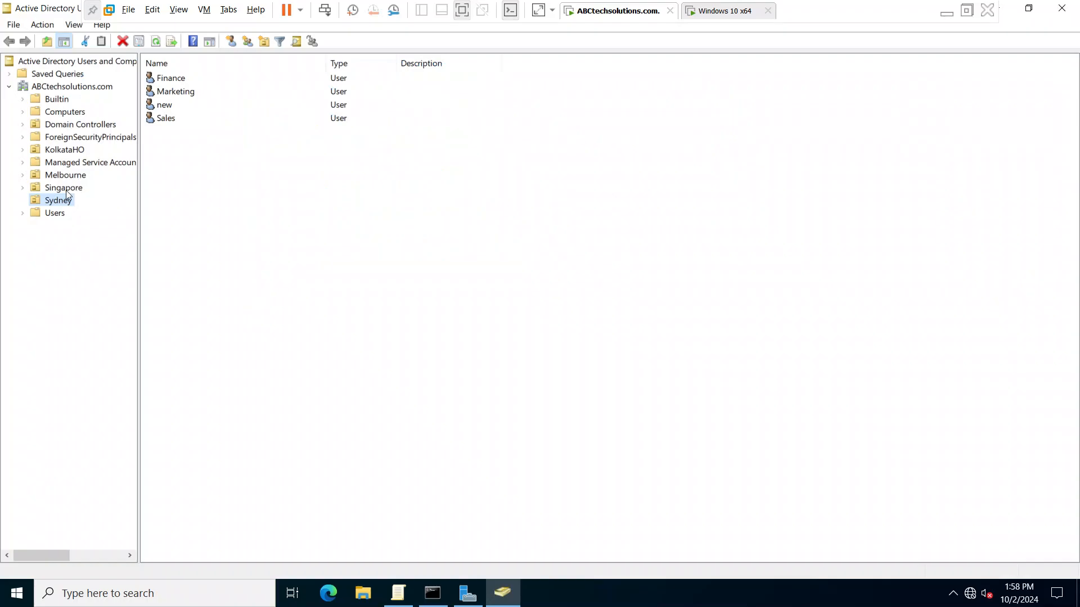
# - Check the lockout status in the account properties of the Sales user in Sydney, and close the properties unchanged
pyautogui.click(170, 119)
pyautogui.rightClick(171, 119)
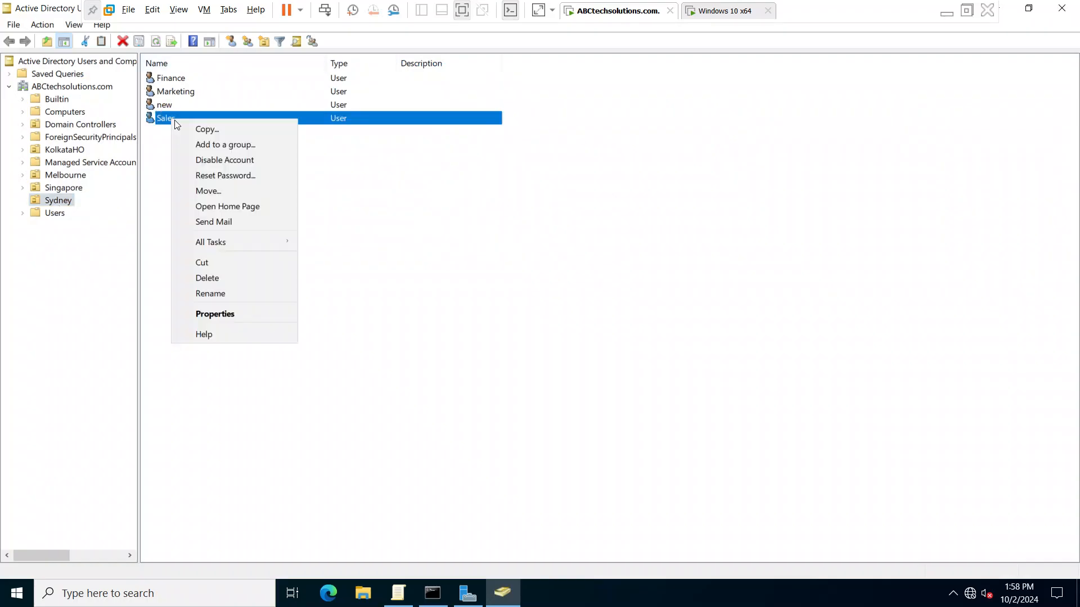
pyautogui.click(248, 313)
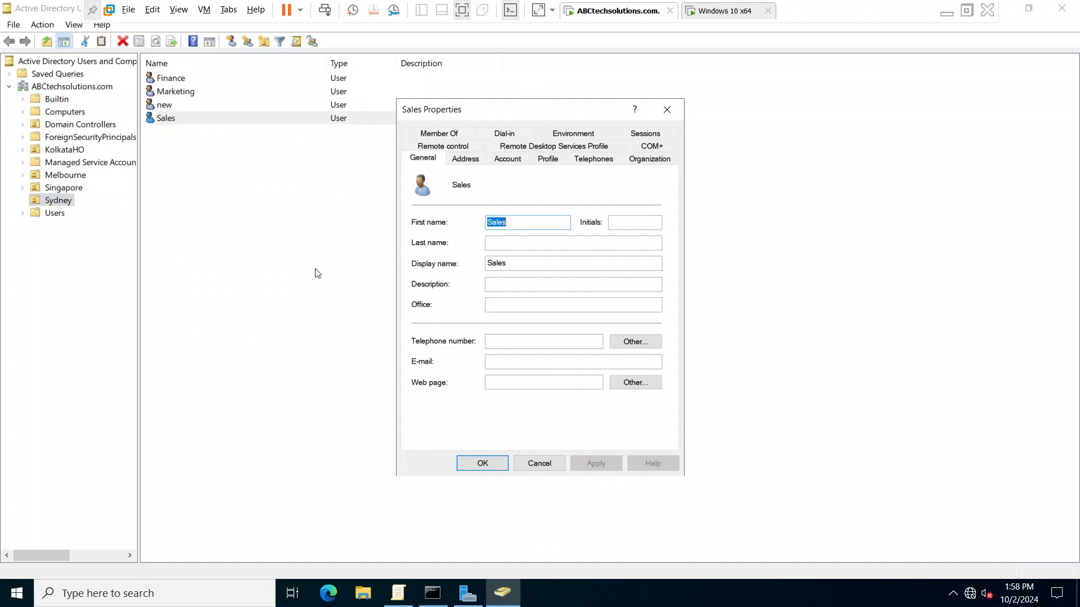
pyautogui.click(514, 161)
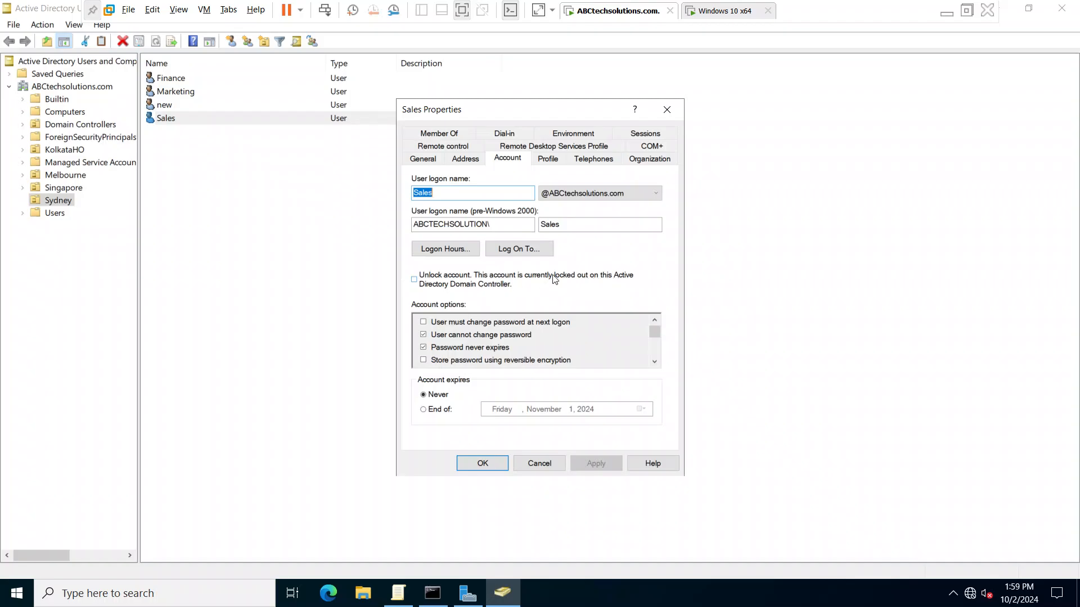
pyautogui.click(669, 109)
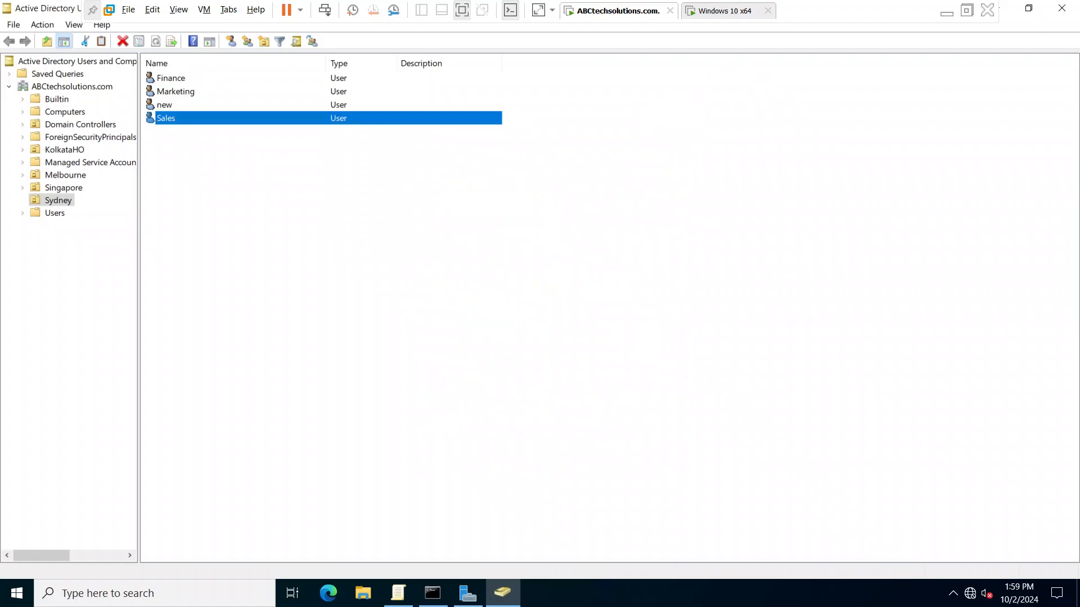
# - Check the Finance user's account properties for comparison of the unlock option, and close them unchanged
pyautogui.rightClick(172, 75)
pyautogui.click(226, 273)
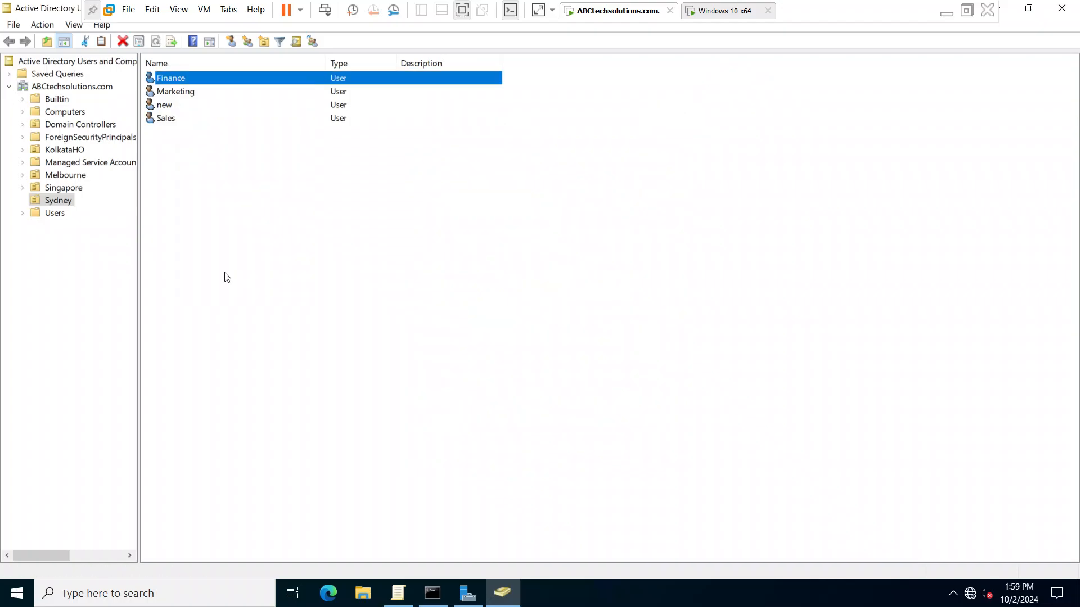
pyautogui.click(506, 162)
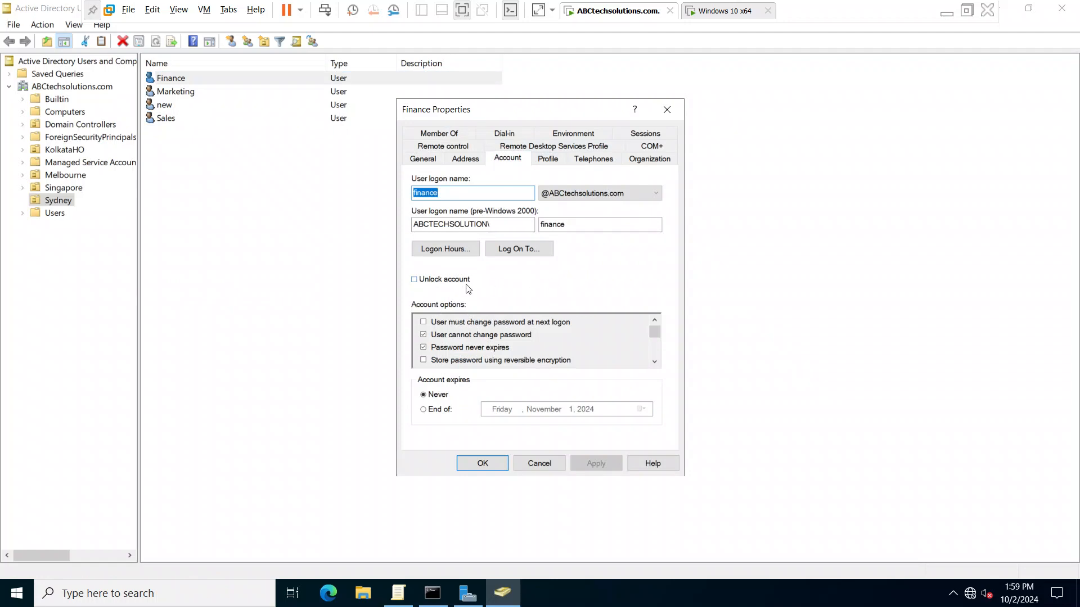
pyautogui.click(666, 110)
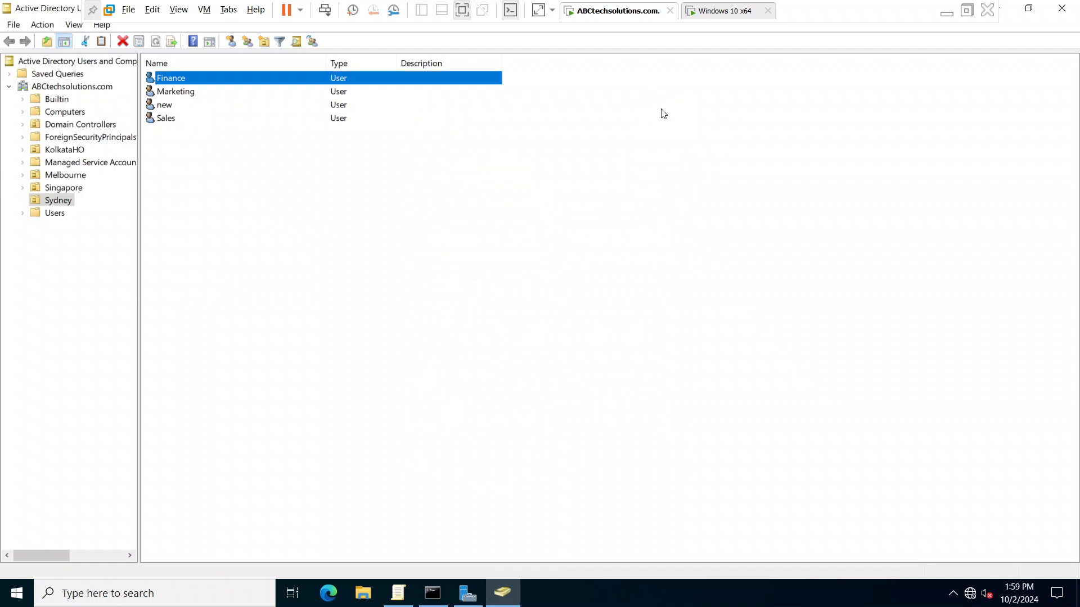
# - Return to the Windows 10 x64 virtual machine, dismiss the sign-in message and select the account named new
pyautogui.click(725, 10)
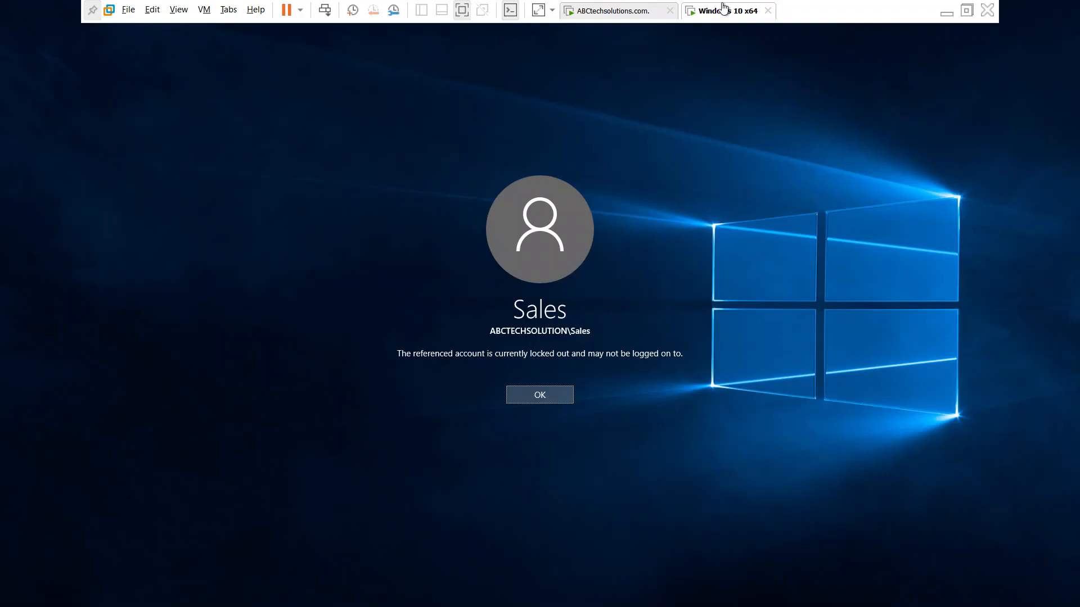
pyautogui.click(587, 8)
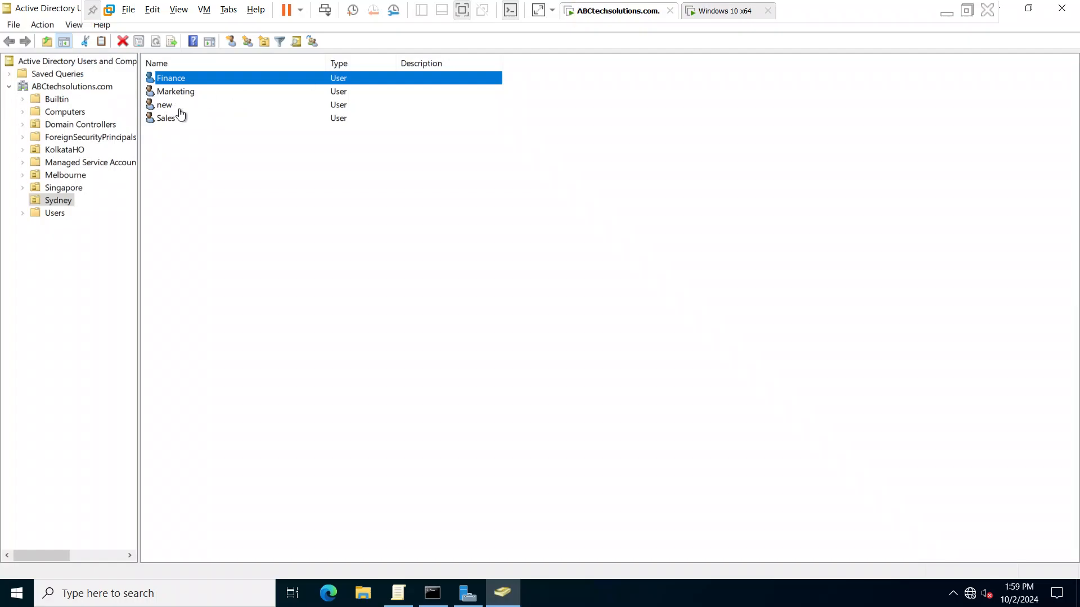
pyautogui.click(711, 18)
pyautogui.click(529, 400)
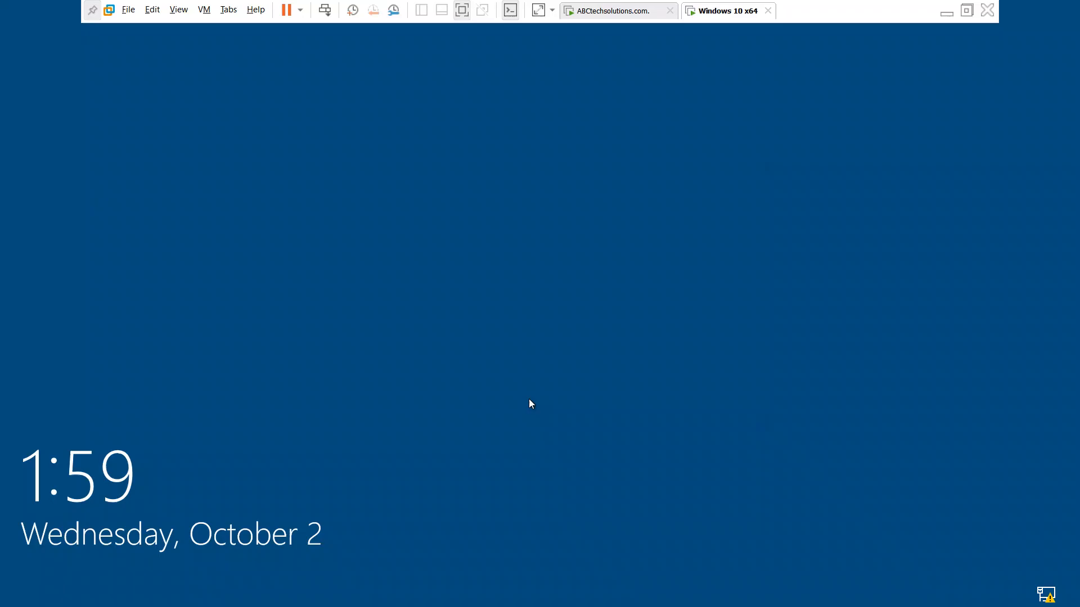
pyautogui.click(272, 429)
pyautogui.click(85, 541)
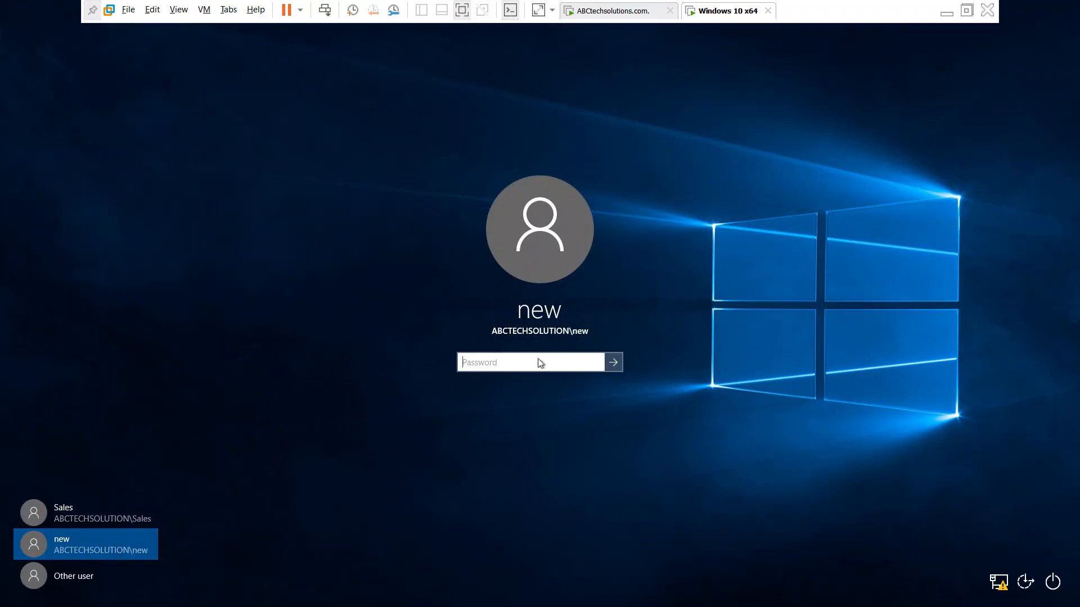
# - Try repeatedly to sign in as new with incorrect account passwords, dismissing the message between attempts, to trigger the account lockout
pyautogui.write('P')
pyautogui.press('Return')
pyautogui.press('Return')
pyautogui.write('P')
pyautogui.press('Return')
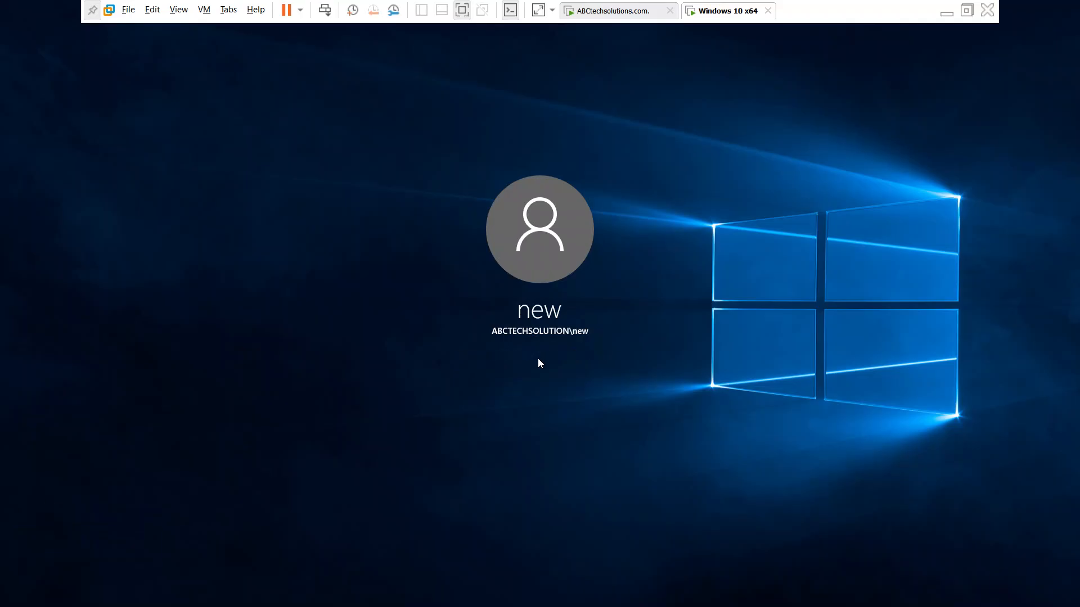
pyautogui.write('Pas')
pyautogui.press('Return')
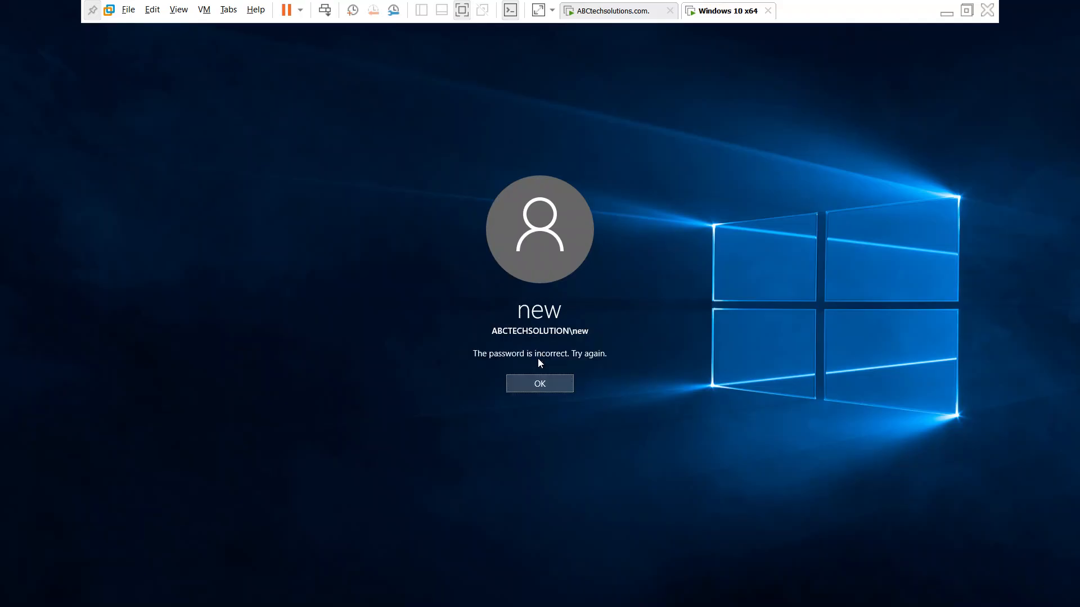
pyautogui.press('Return')
pyautogui.write('P')
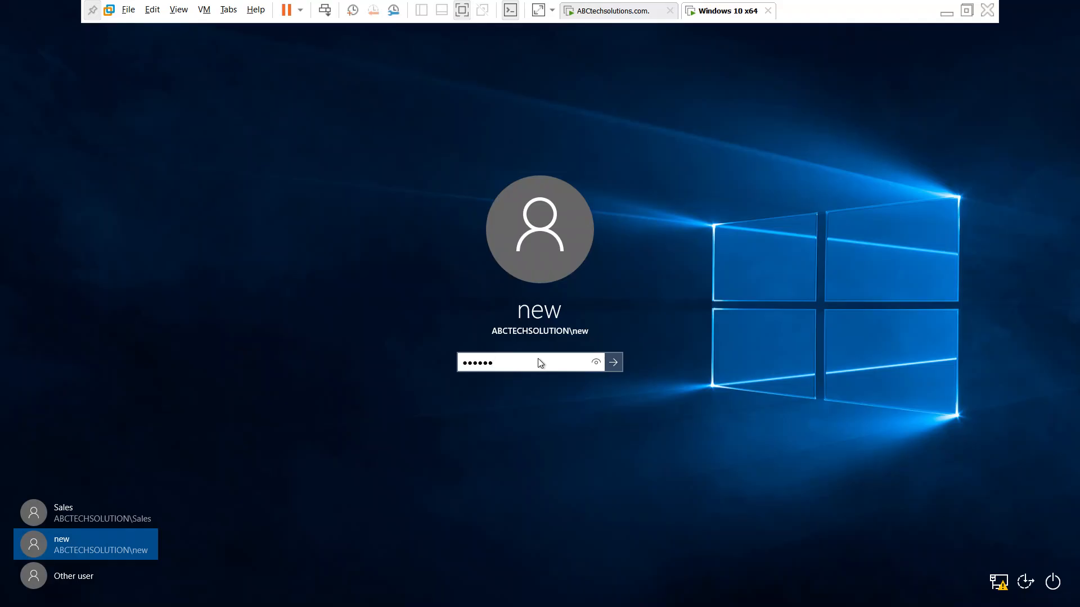
pyautogui.press('Return')
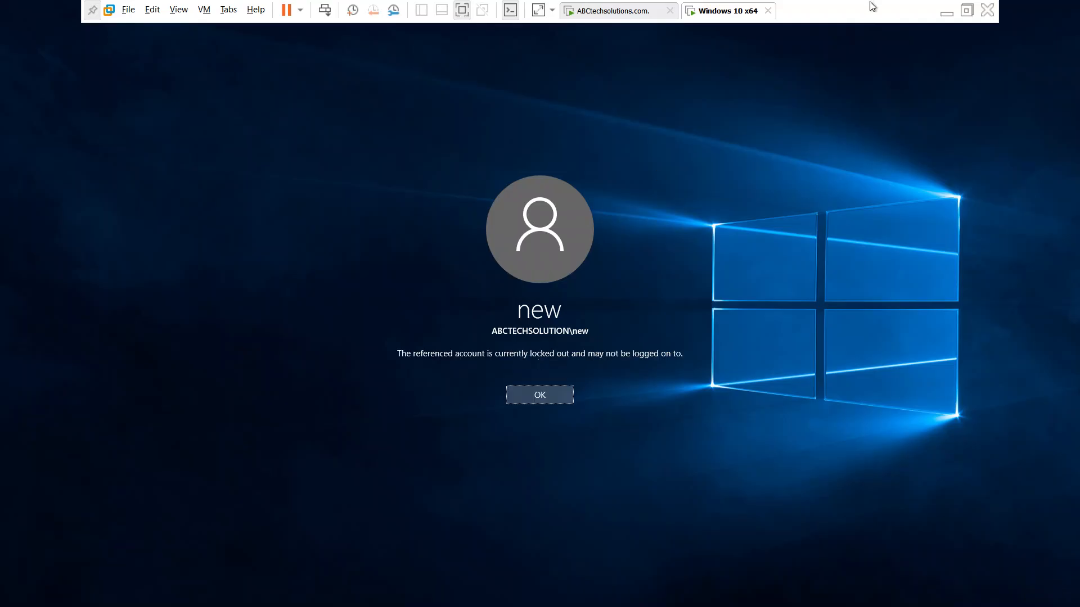
# - Switch to the ABCtechsolutions.com virtual machine and unlock the Sydney user named new in its account properties
pyautogui.click(616, 11)
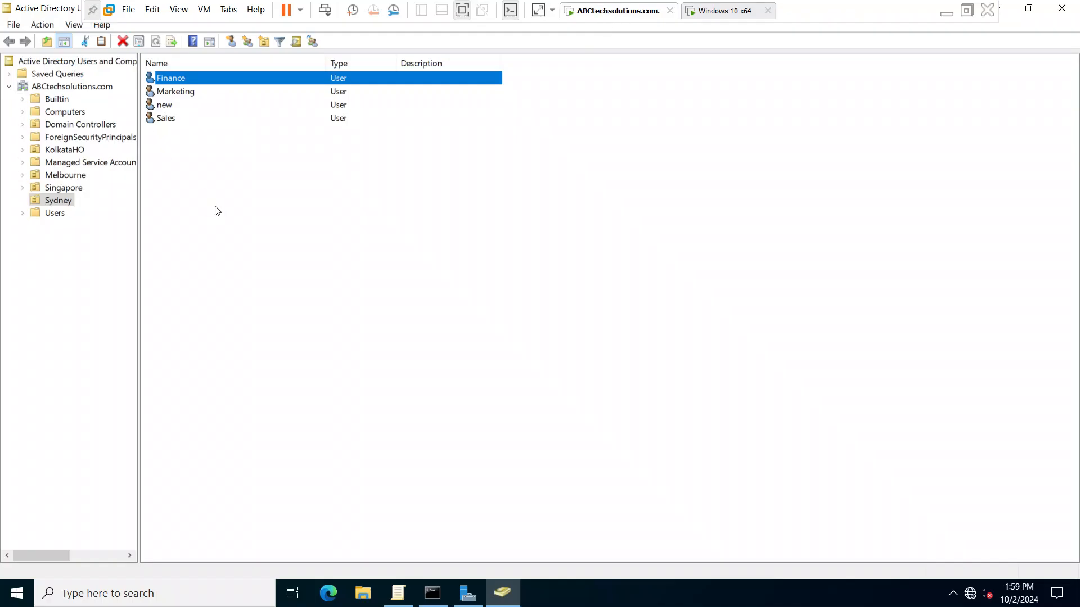
pyautogui.click(170, 106)
pyautogui.rightClick(171, 107)
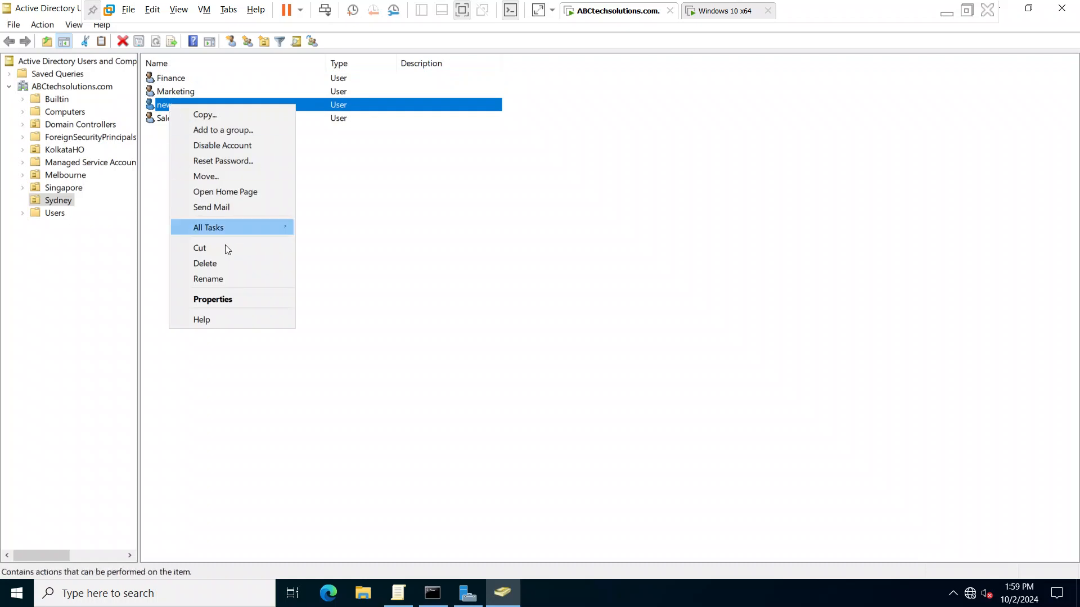
pyautogui.click(229, 298)
pyautogui.click(512, 159)
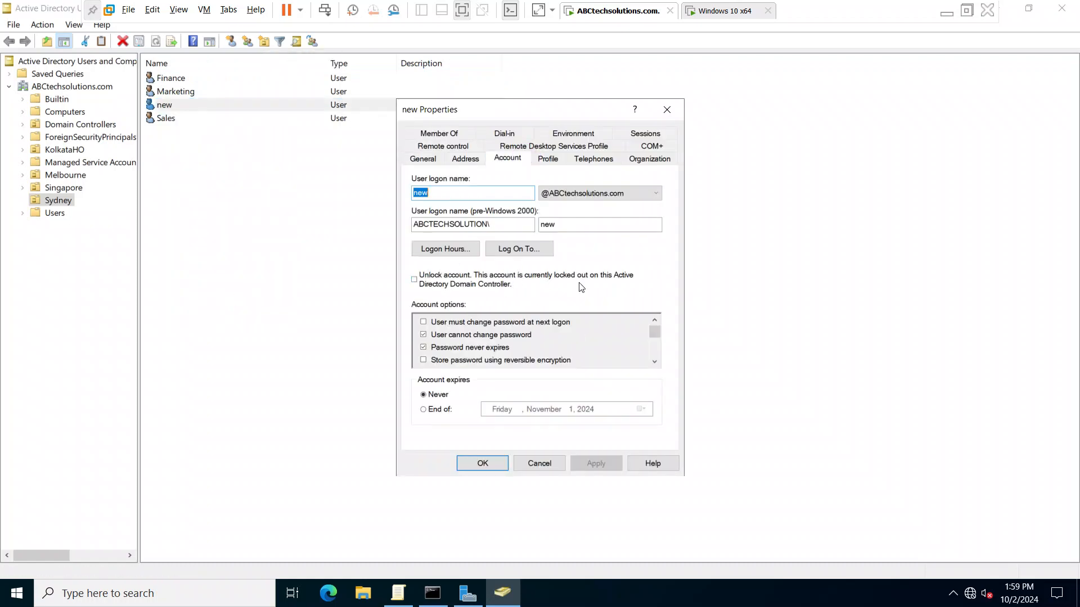
pyautogui.click(417, 280)
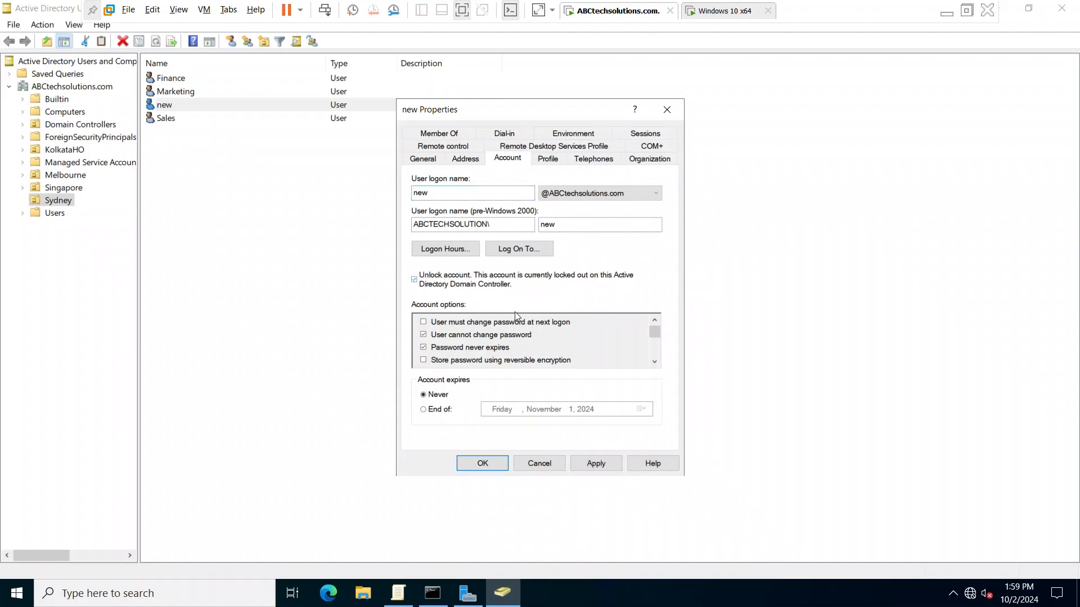
pyautogui.click(595, 464)
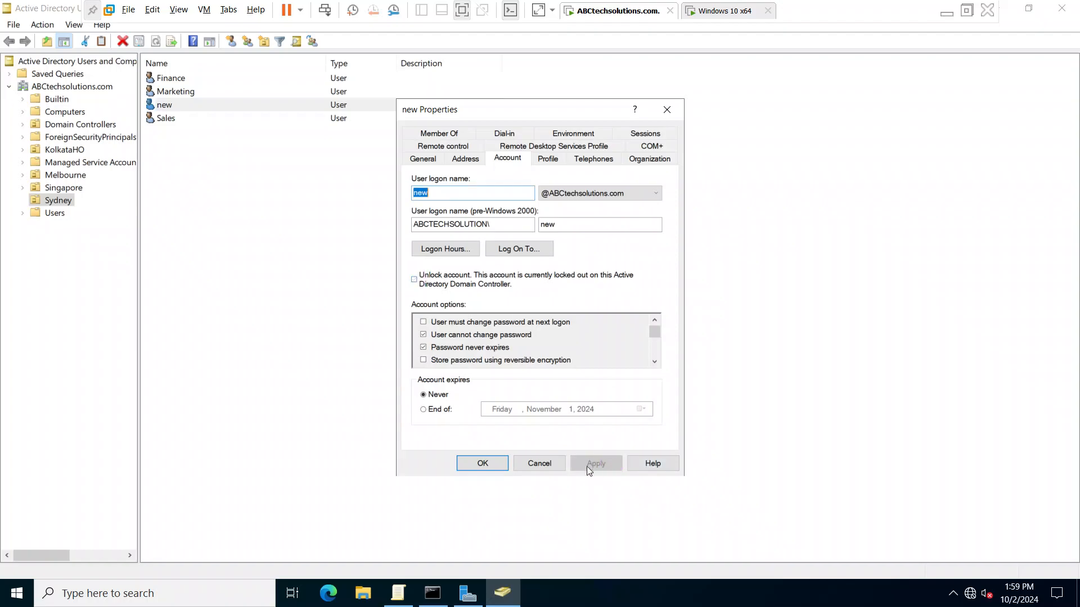
pyautogui.click(481, 464)
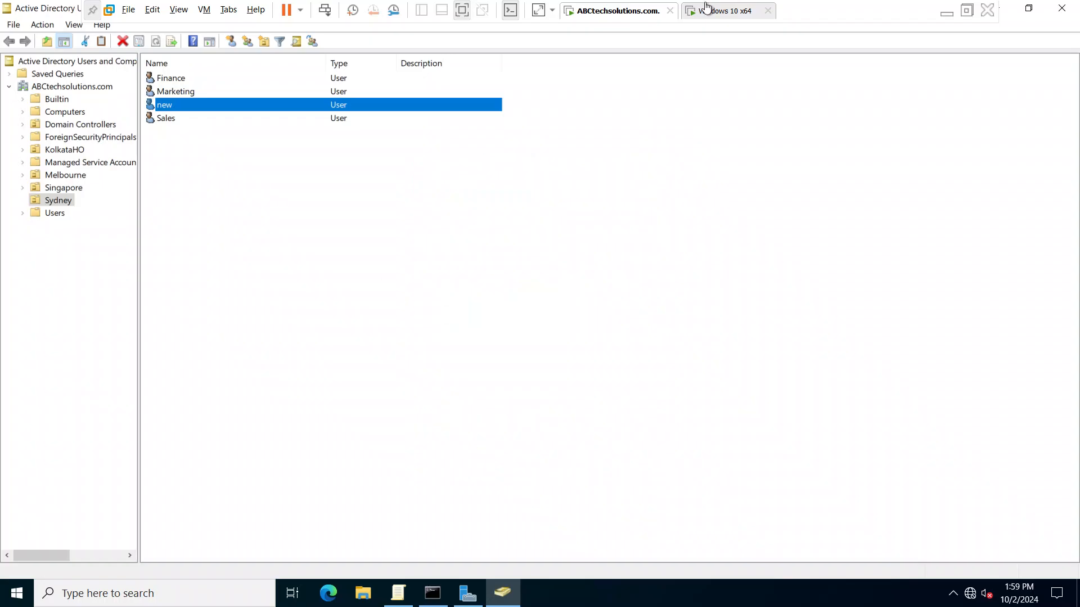
# - Return to the Windows 10 x64 virtual machine, dismiss the lockout message and sign in as new with the account password
pyautogui.click(714, 12)
pyautogui.click(545, 393)
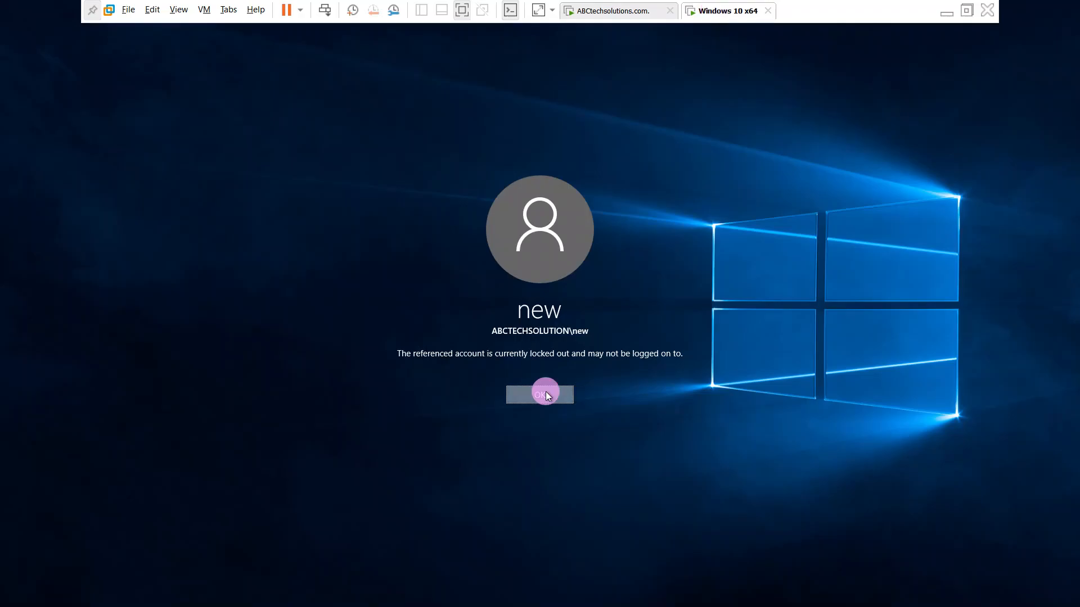
pyautogui.click(546, 391)
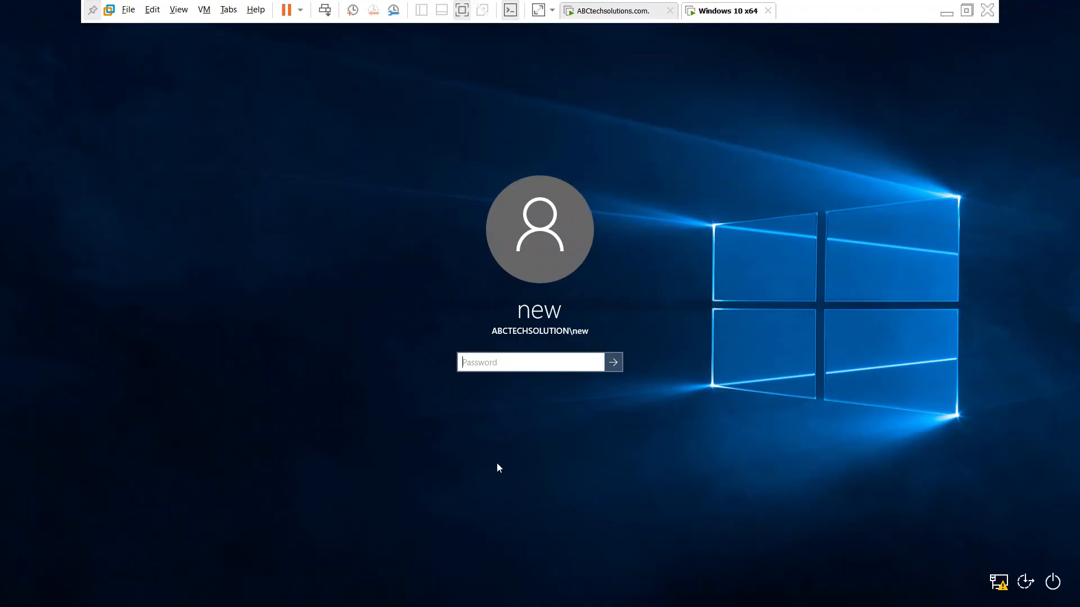
pyautogui.write('12345')
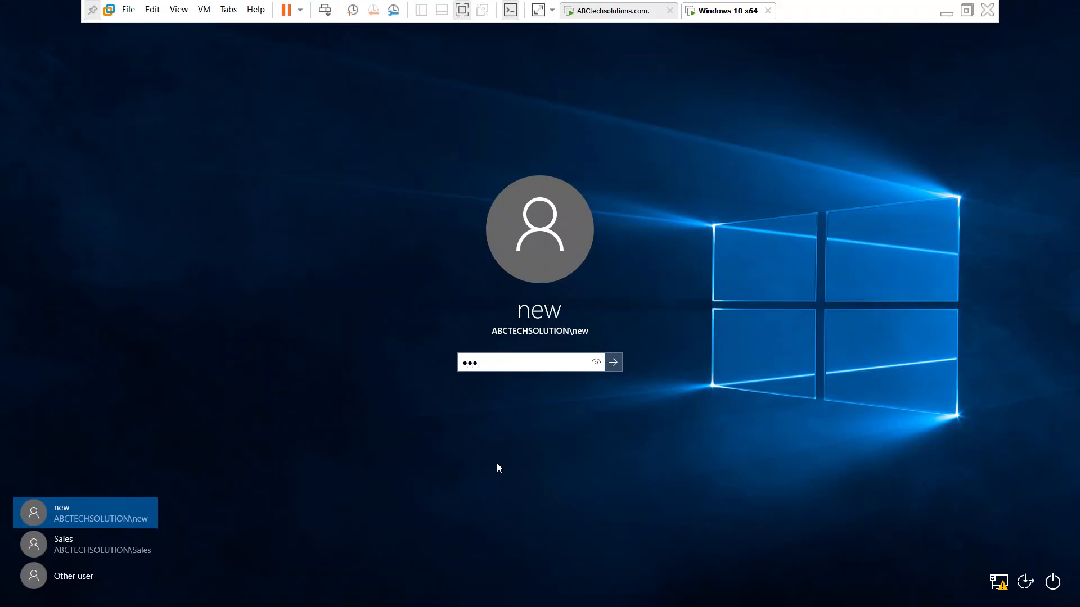
pyautogui.write('678')
pyautogui.press('Return')
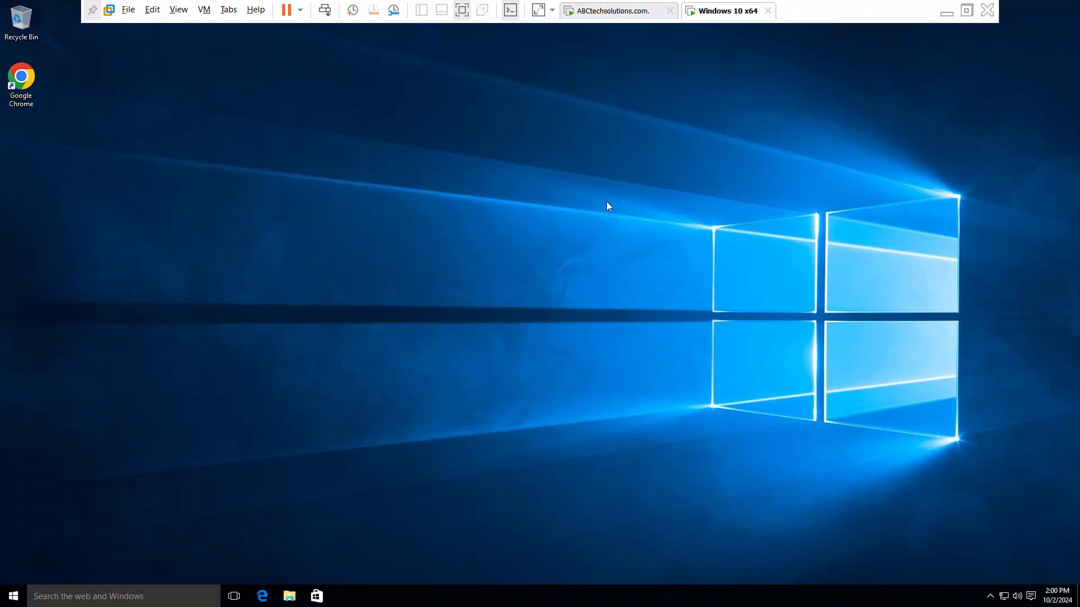
# - Revisit the user named new in Sydney on the ABCtechsolutions.com virtual machine, and return to the Windows 10 x64 desktop
pyautogui.click(608, 17)
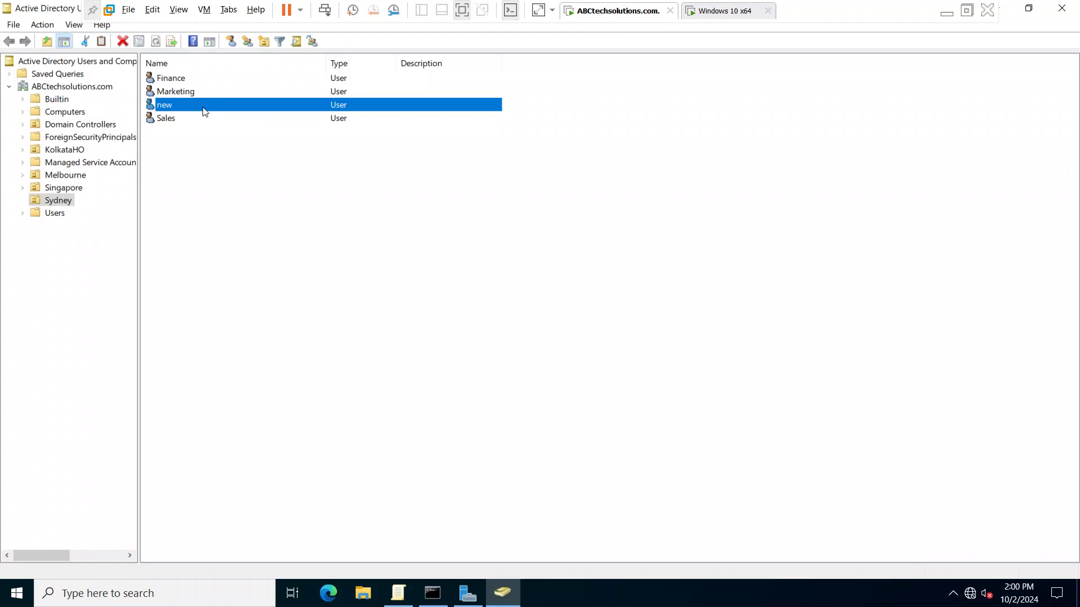
pyautogui.click(290, 229)
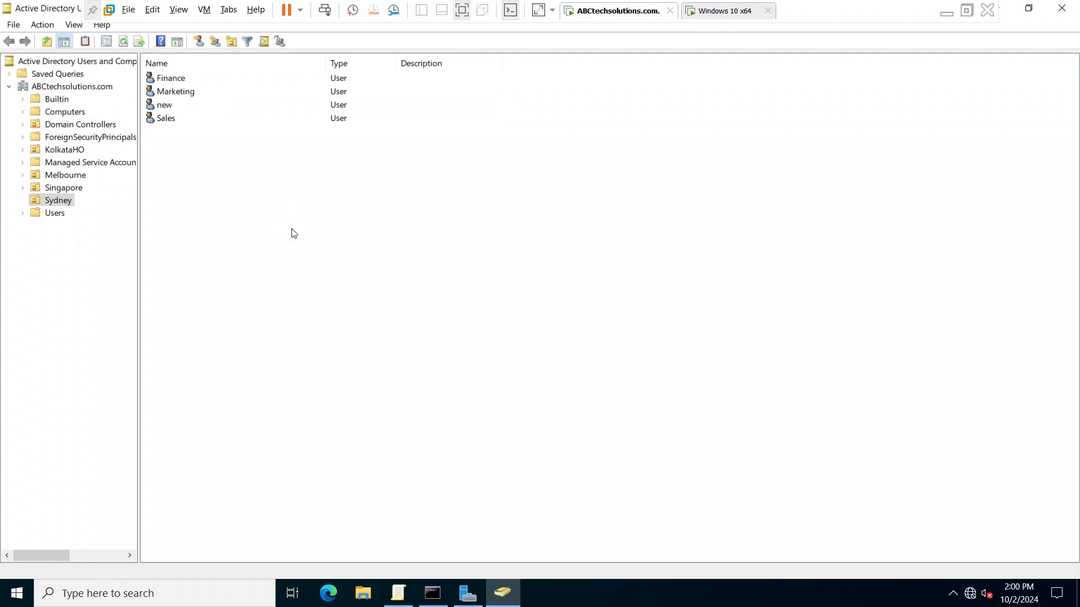
pyautogui.click(166, 107)
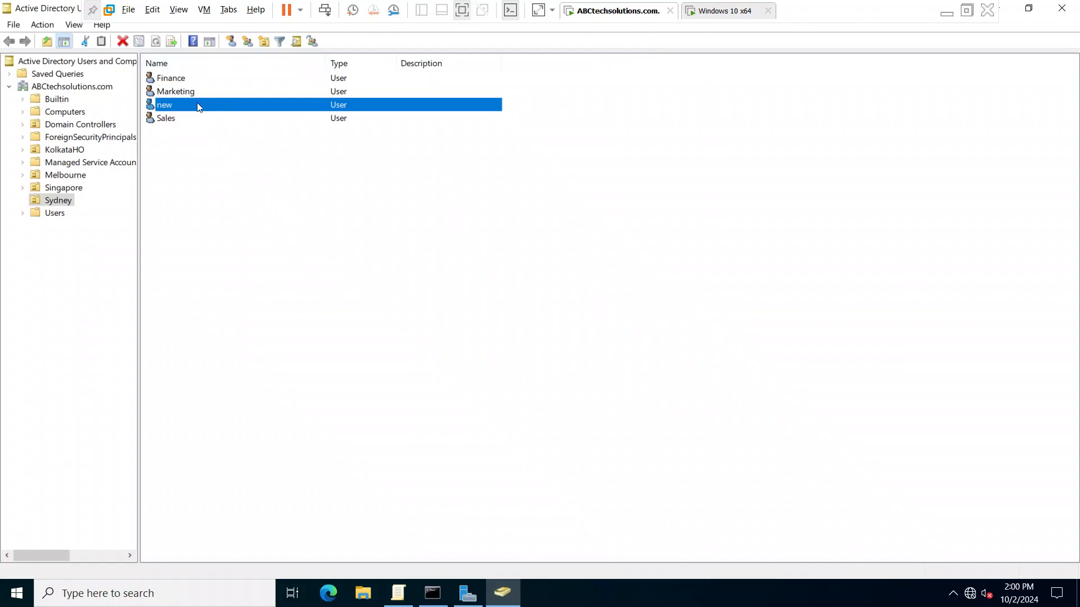
pyautogui.click(712, 11)
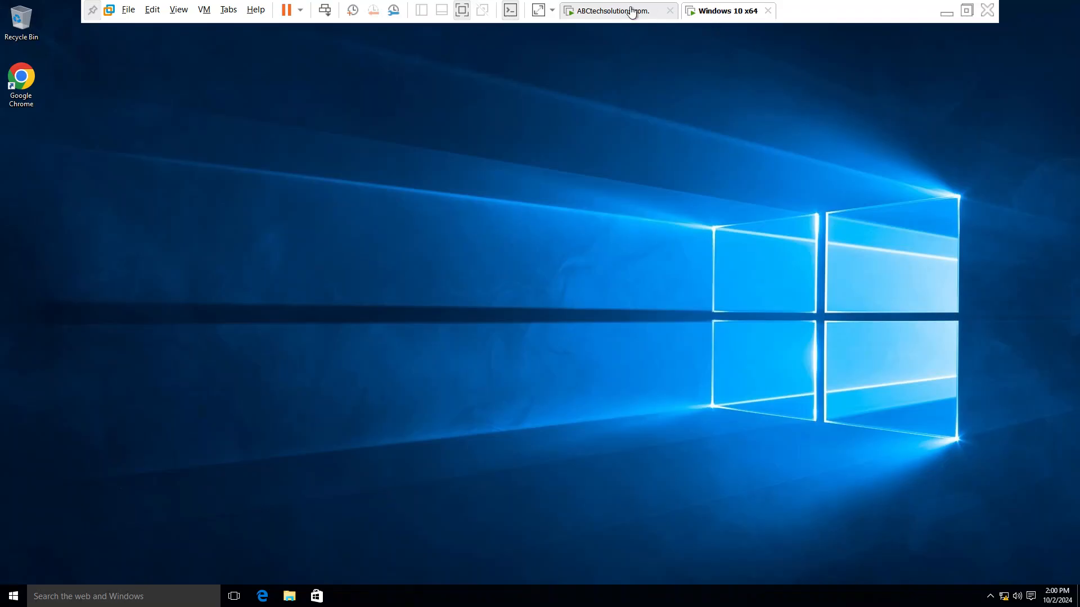
# - Switch to the ABCtechsolutions.com virtual machine and close Active Directory Users and Computers
pyautogui.click(632, 11)
pyautogui.click(751, 12)
pyautogui.click(612, 15)
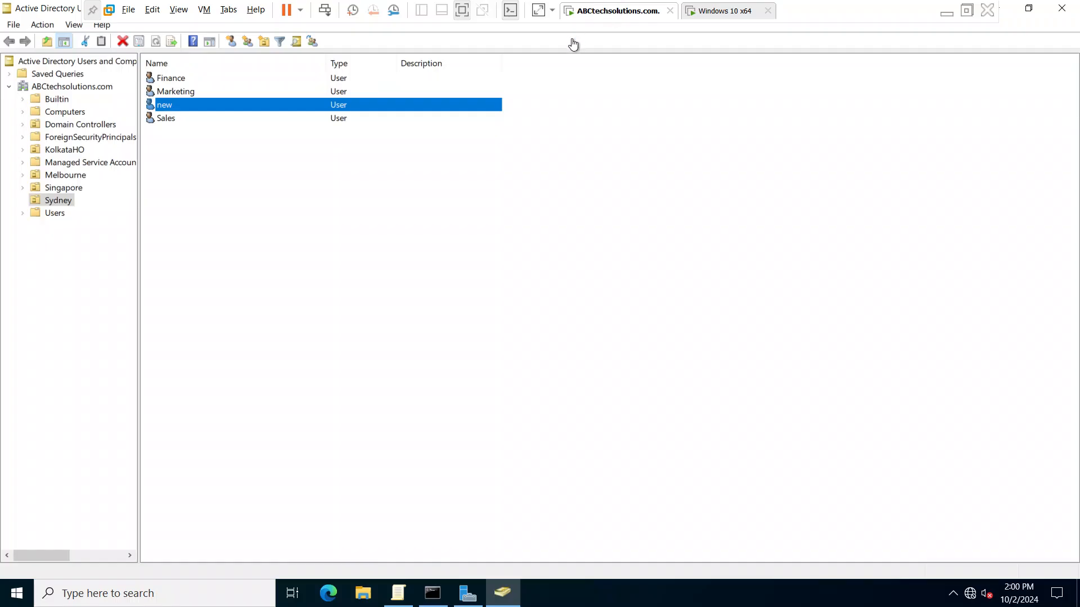
pyautogui.click(1073, 7)
# - View the Password Policy settings of the secure policy in the Group Policy Management Editor, and close the editor
pyautogui.click(401, 596)
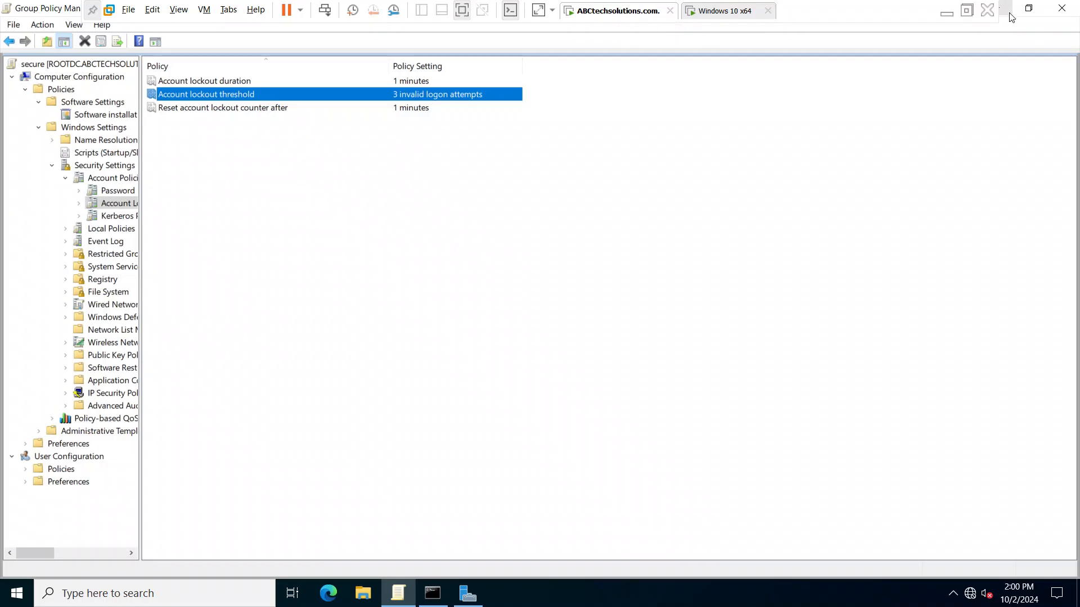
pyautogui.click(111, 191)
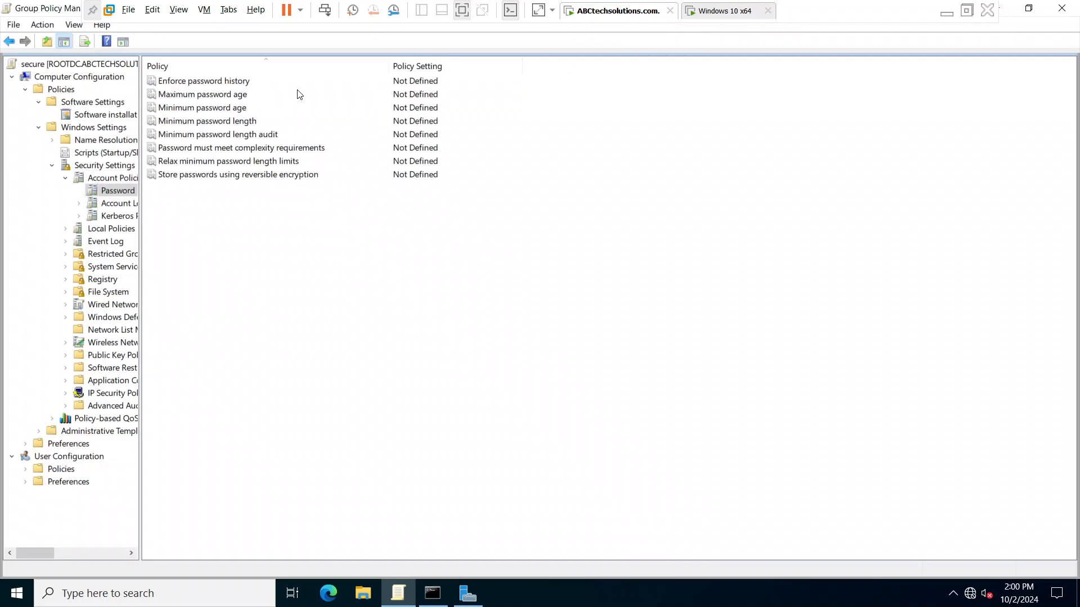
pyautogui.click(125, 191)
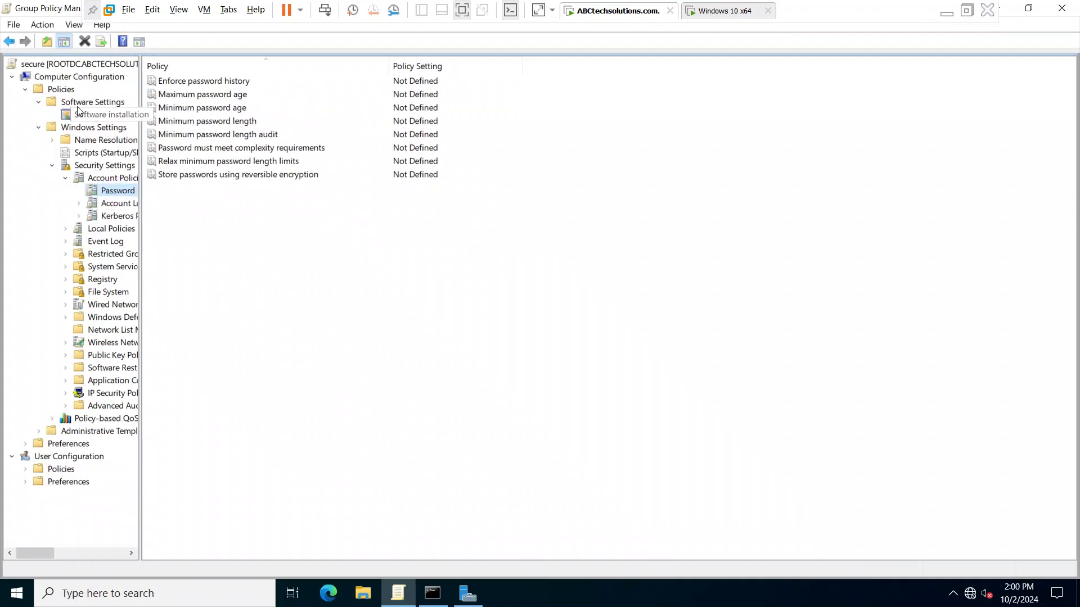
pyautogui.click(1062, 9)
# - Open the Default Domain Policy of ABCtechsolutions.com for editing from Group Policy Management
pyautogui.click(965, 43)
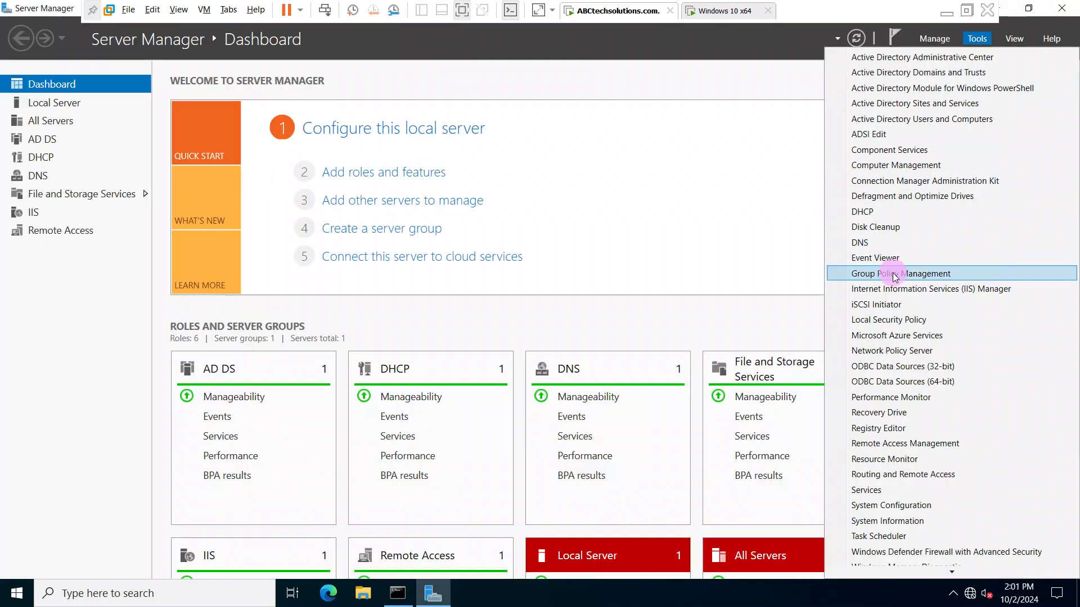
pyautogui.click(895, 274)
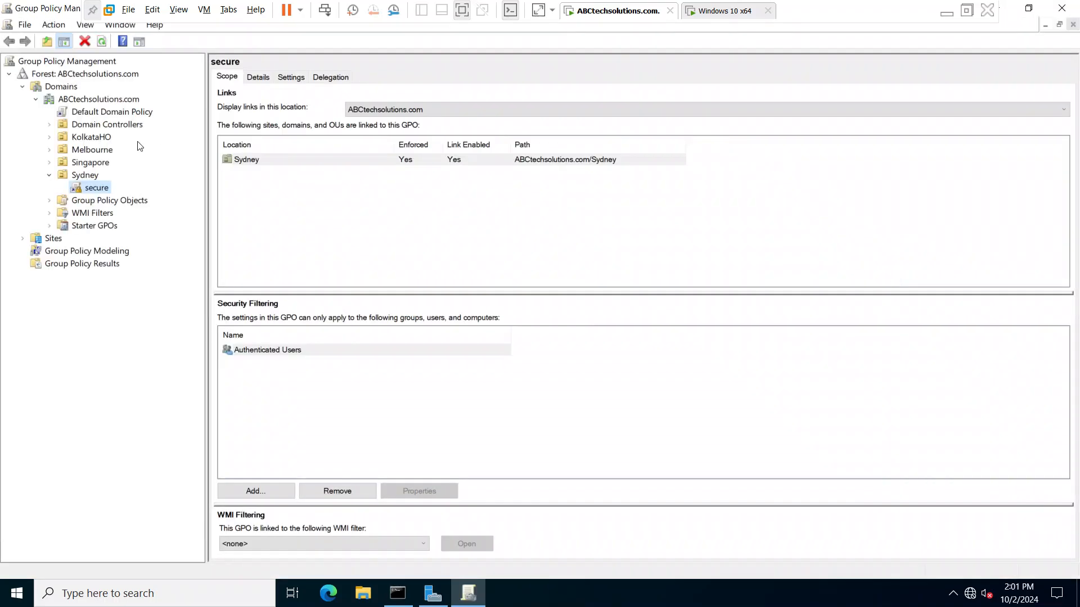
pyautogui.click(98, 109)
pyautogui.click(98, 111)
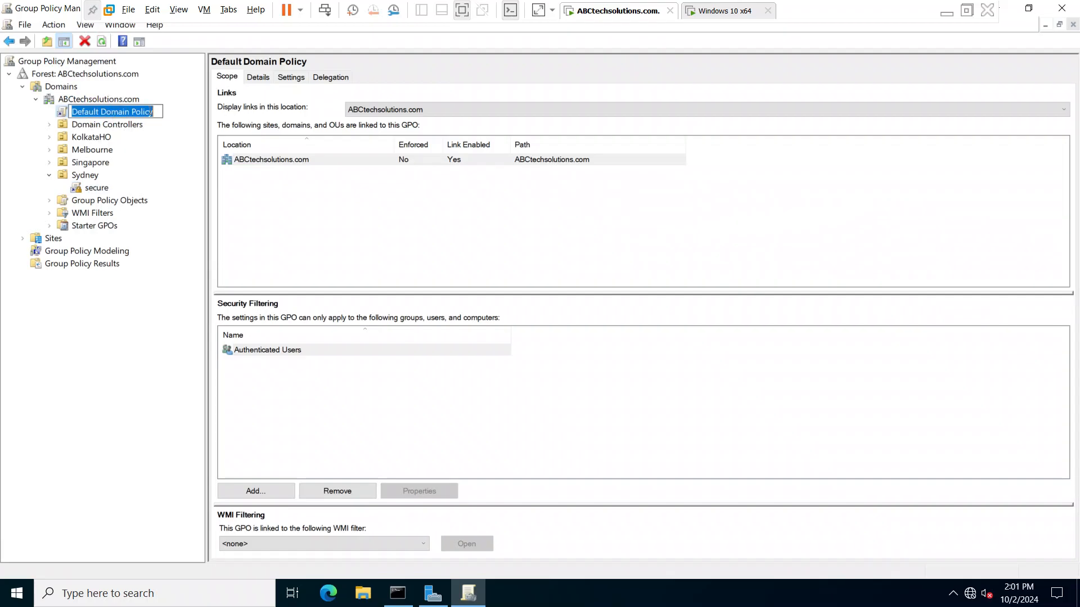
pyautogui.click(179, 111)
pyautogui.rightClick(117, 112)
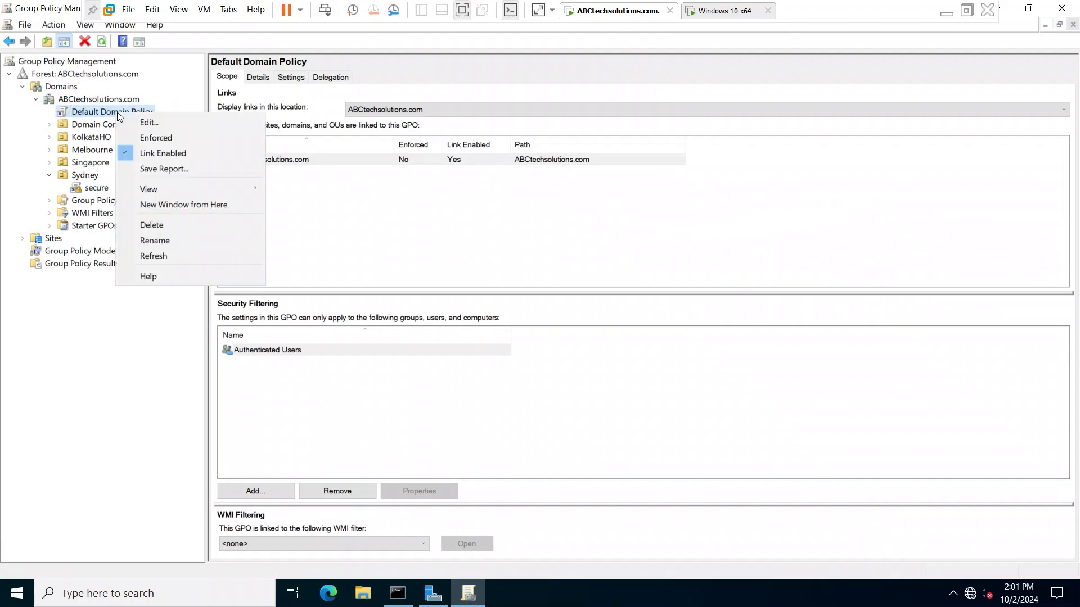
pyautogui.click(147, 123)
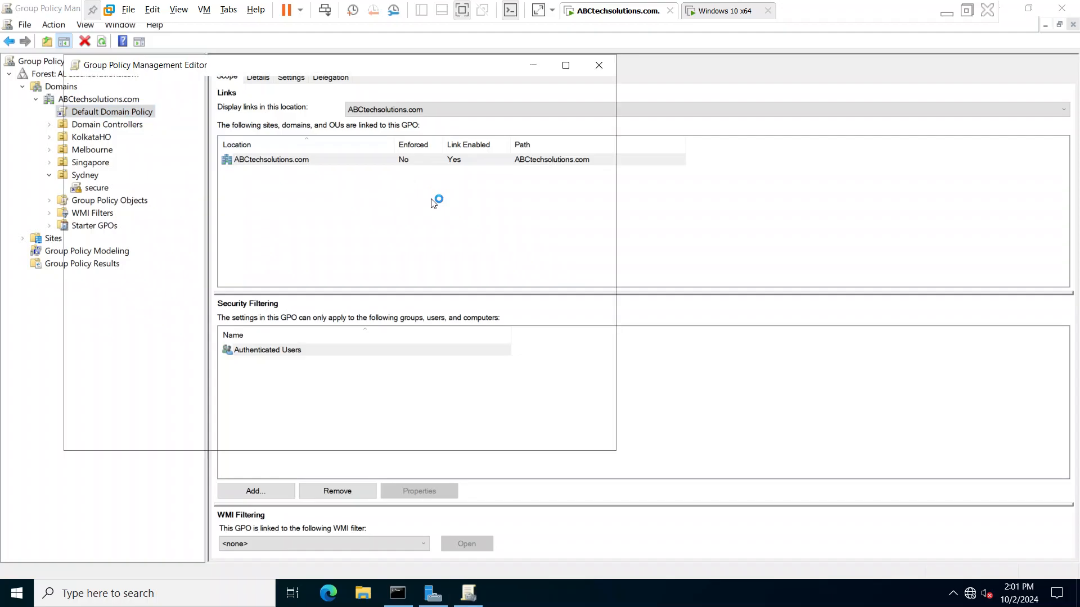
# - Examine the Default Domain Policy's Password Policy under Security Settings, Account Policies, including the maximum password age and minimum password length
pyautogui.click(85, 143)
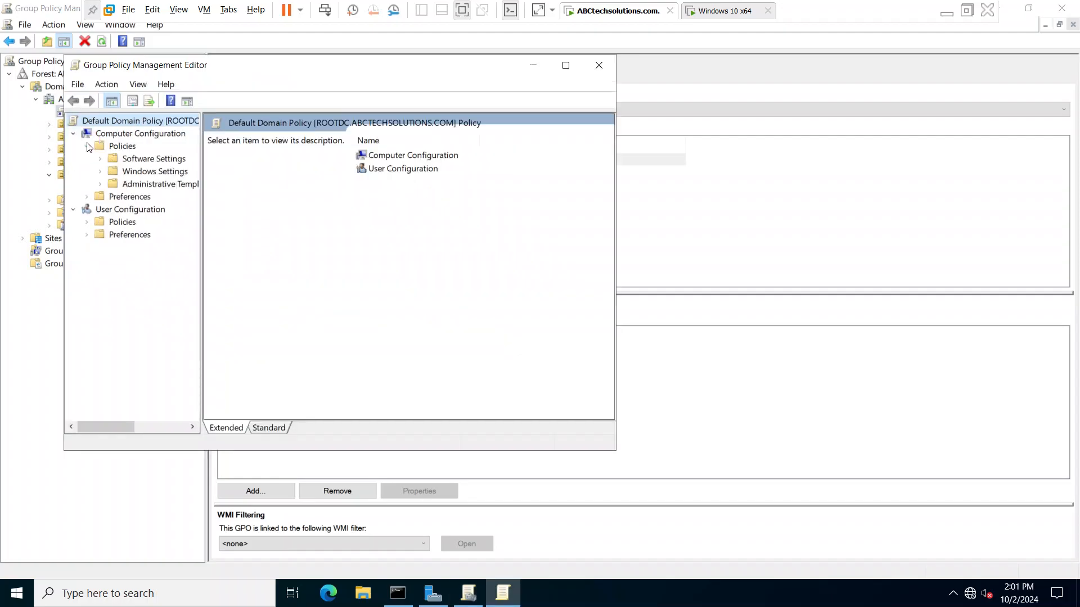
pyautogui.click(101, 171)
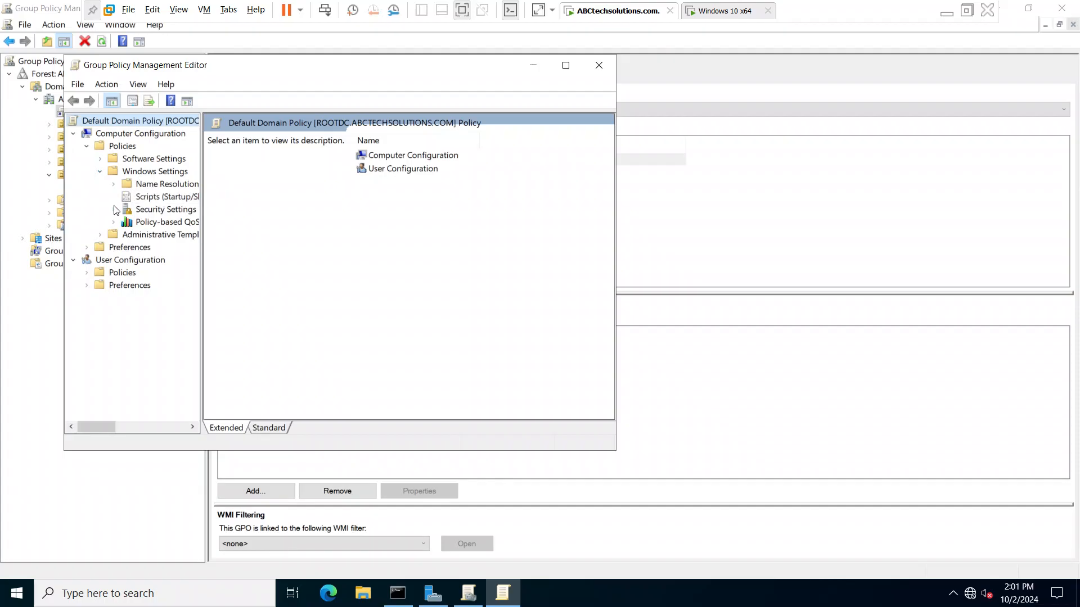
pyautogui.click(114, 210)
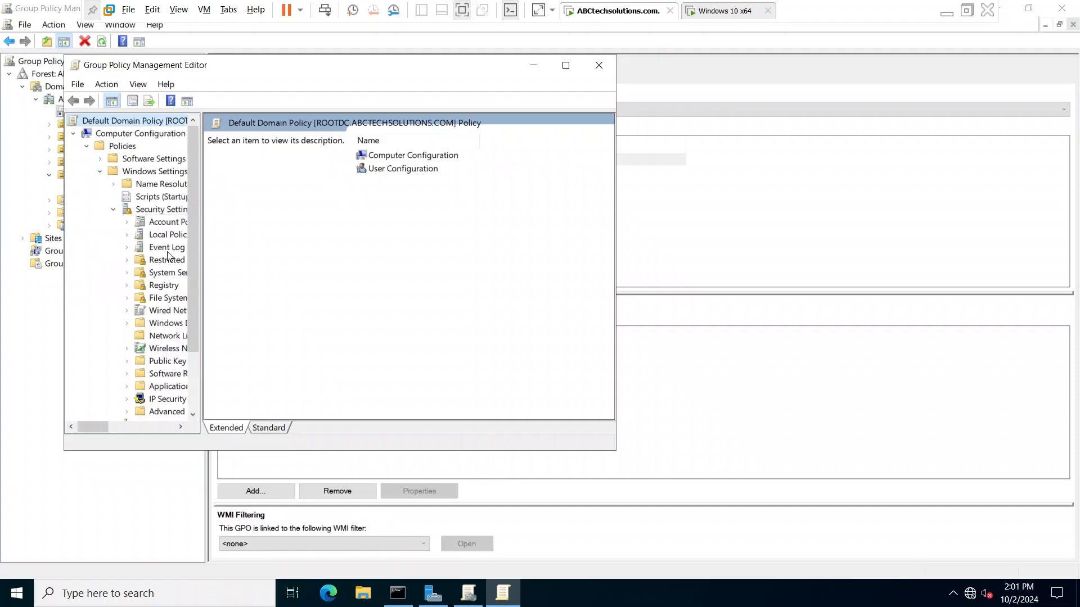
pyautogui.click(163, 223)
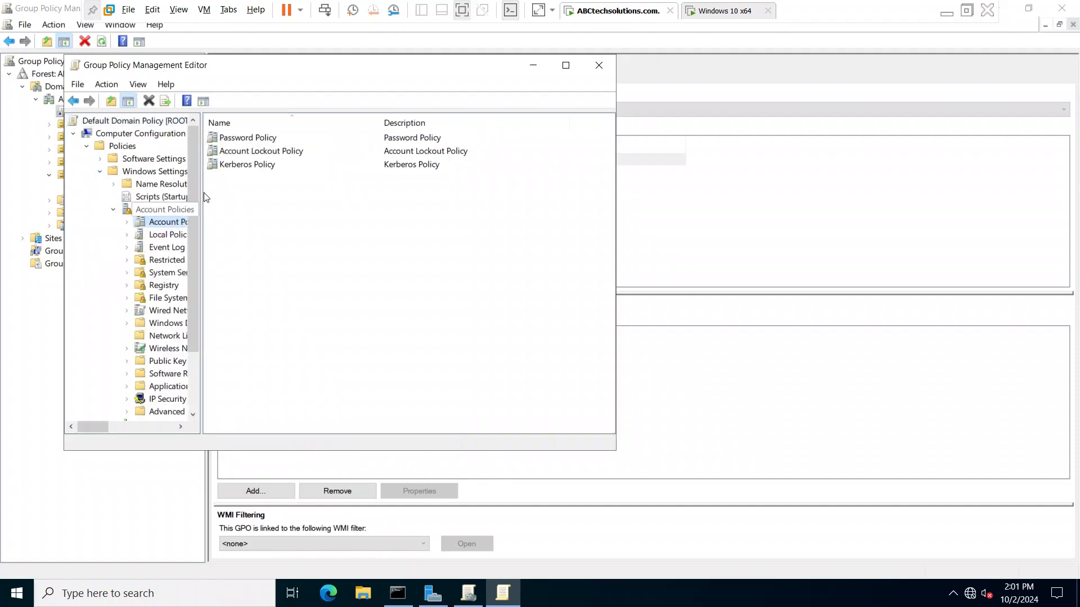
pyautogui.doubleClick(251, 141)
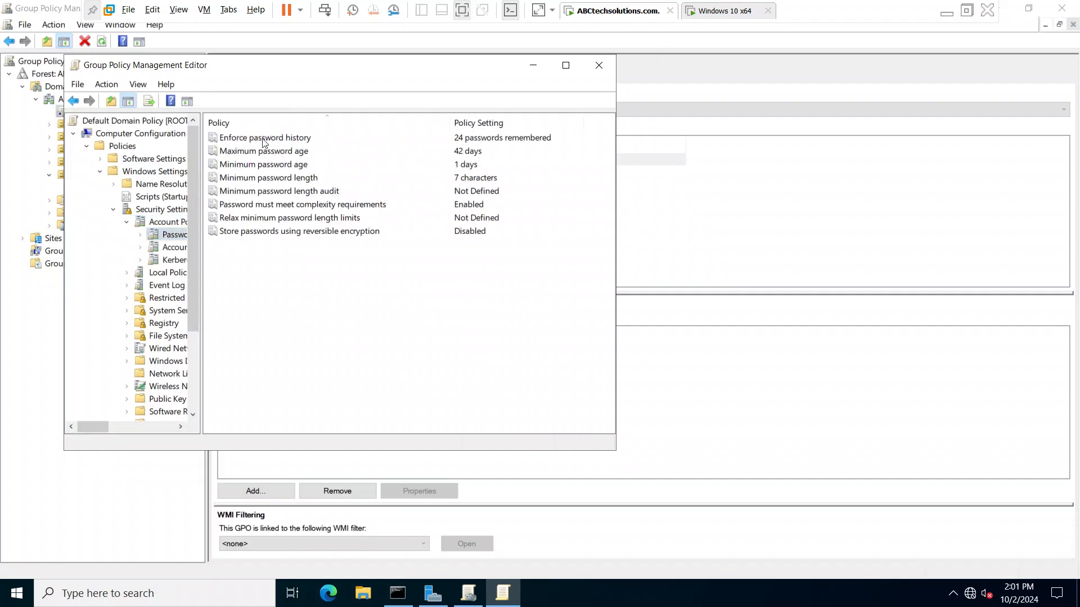
pyautogui.click(459, 151)
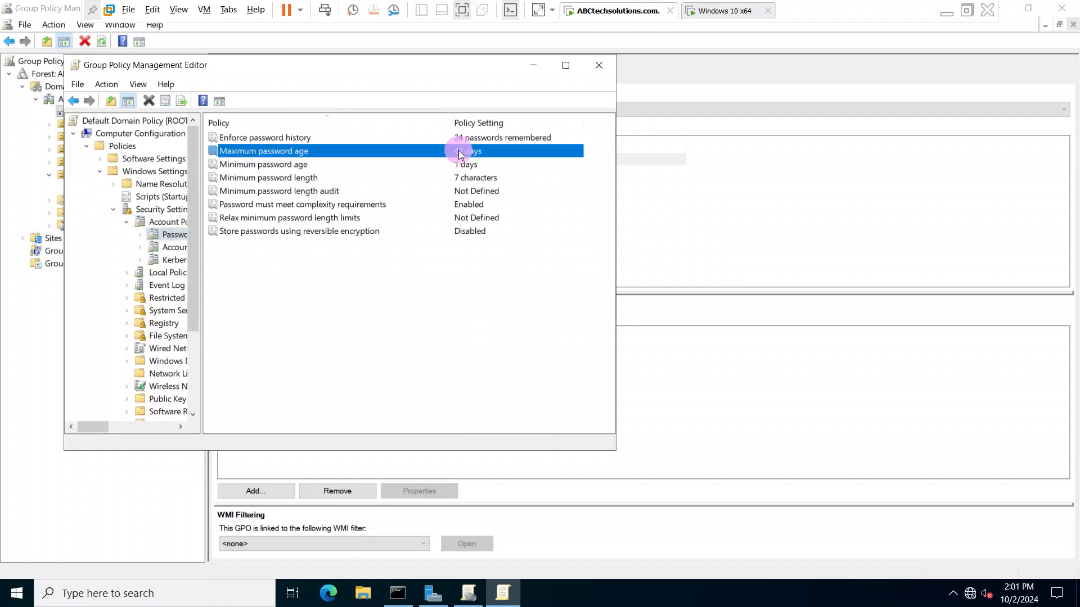
pyautogui.click(467, 177)
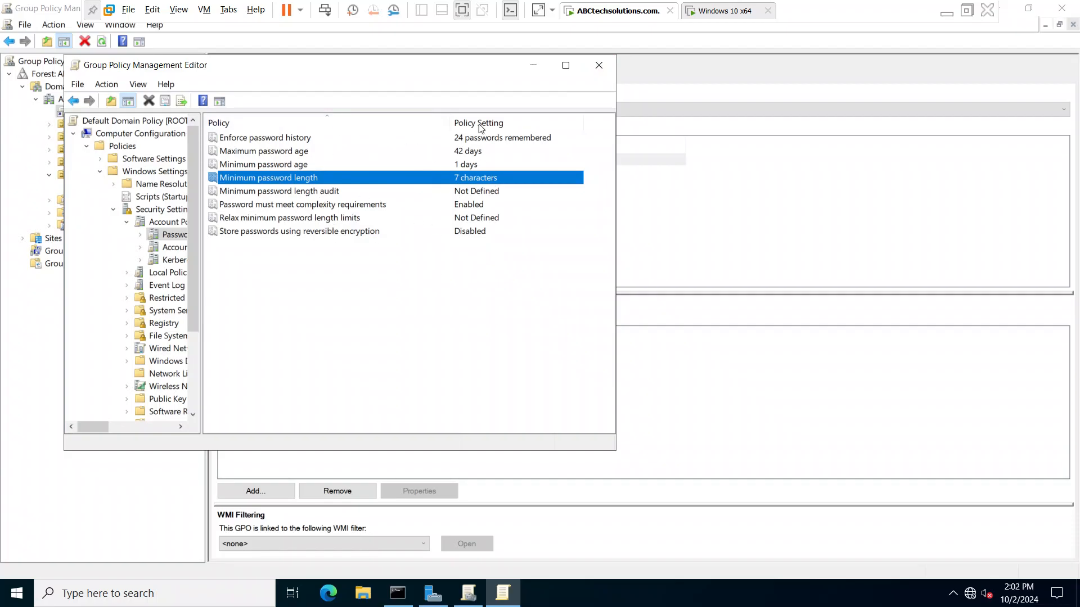
# - Close the Group Policy windows, Server Manager and the command prompt, and minimize the virtual machine window
pyautogui.click(600, 67)
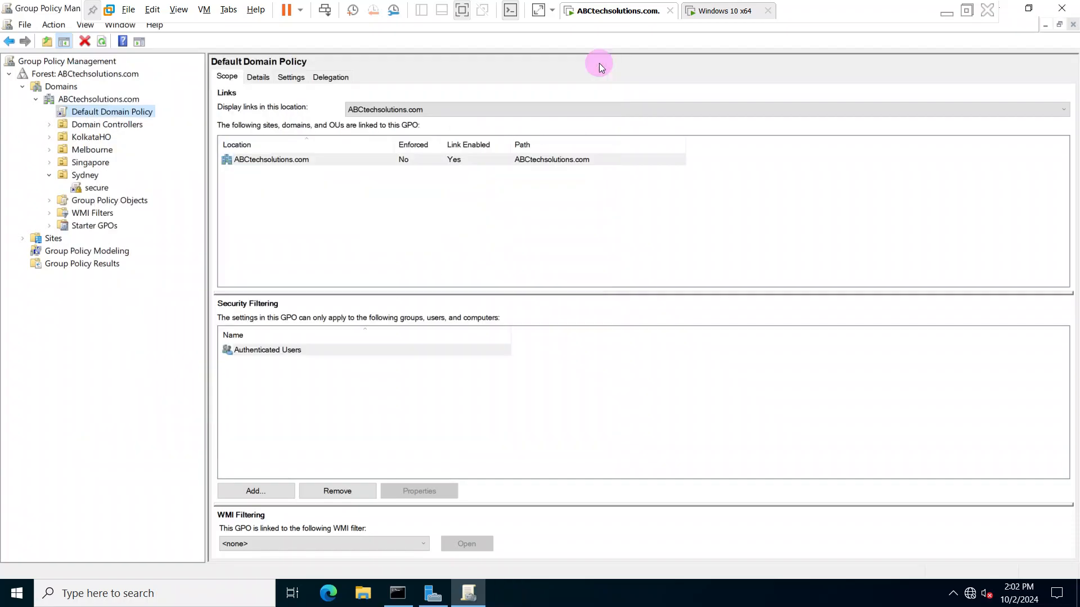
pyautogui.click(800, 211)
pyautogui.click(1061, 8)
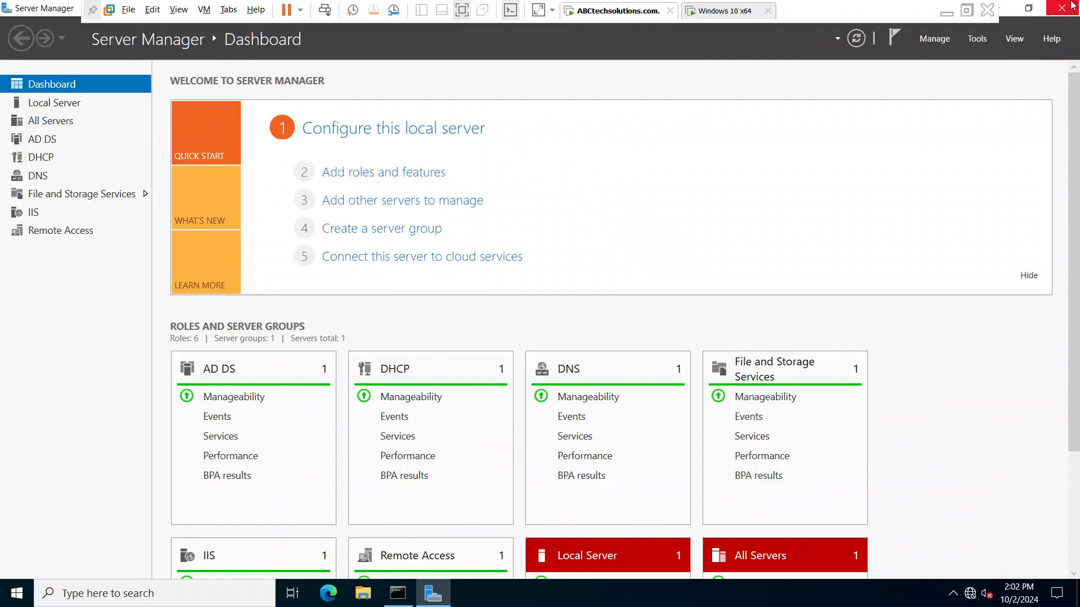
pyautogui.click(1063, 8)
pyautogui.click(545, 197)
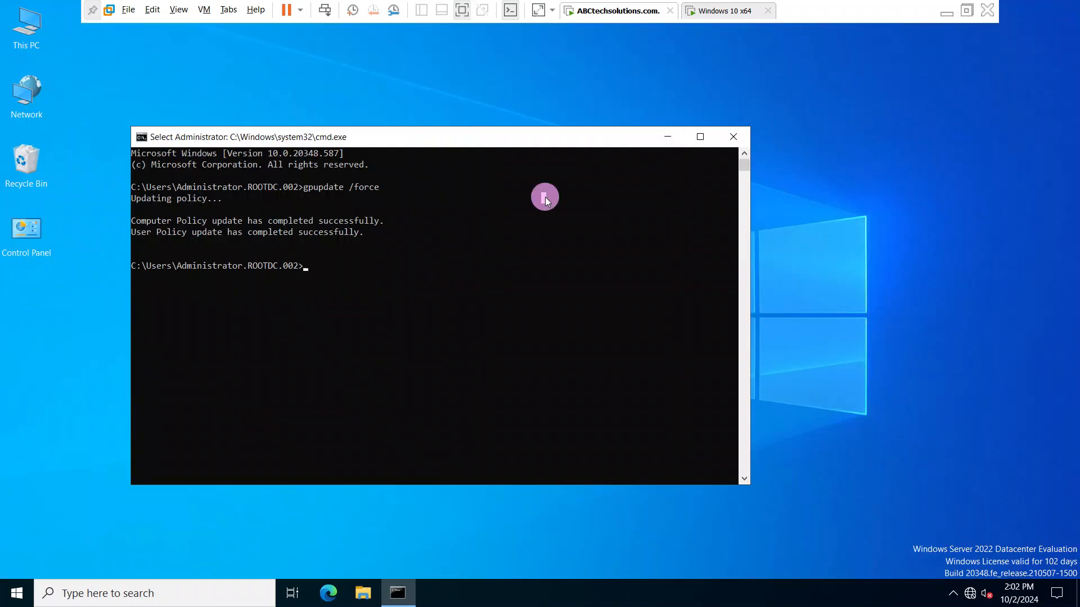
pyautogui.click(741, 136)
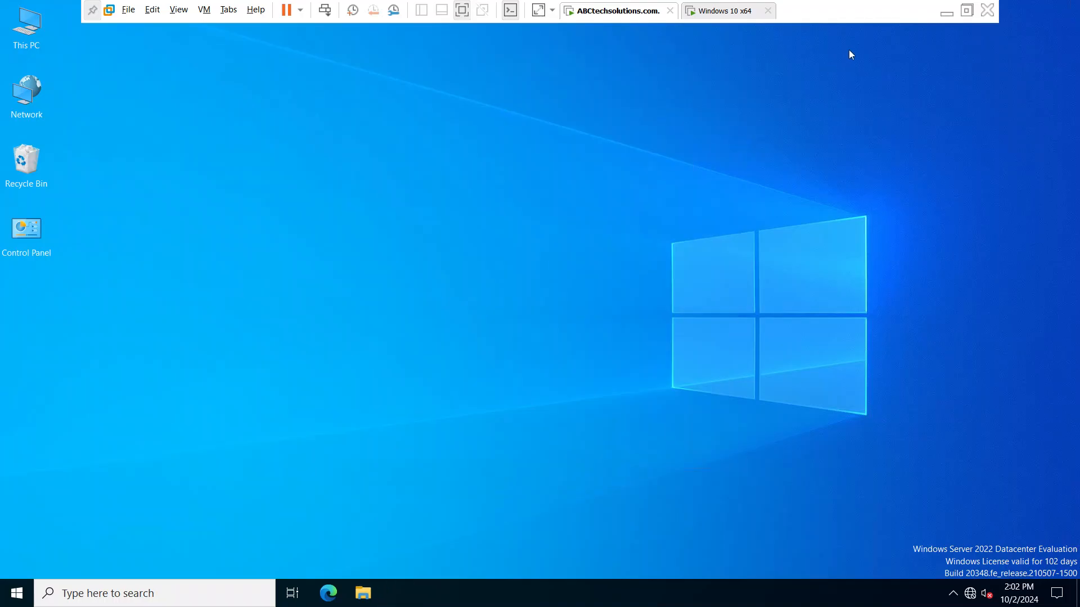
pyautogui.click(942, 14)
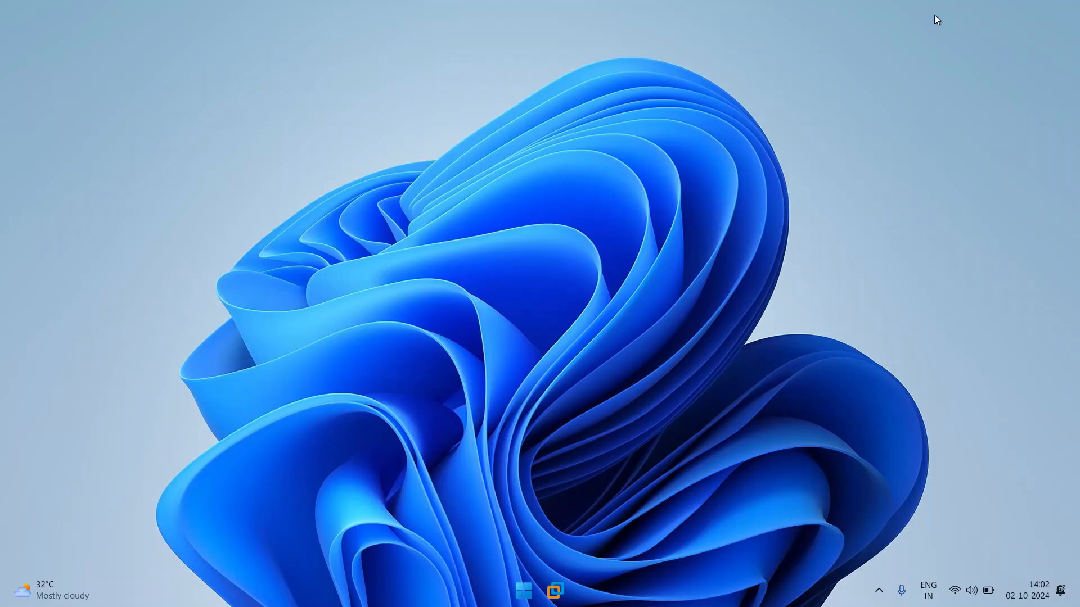